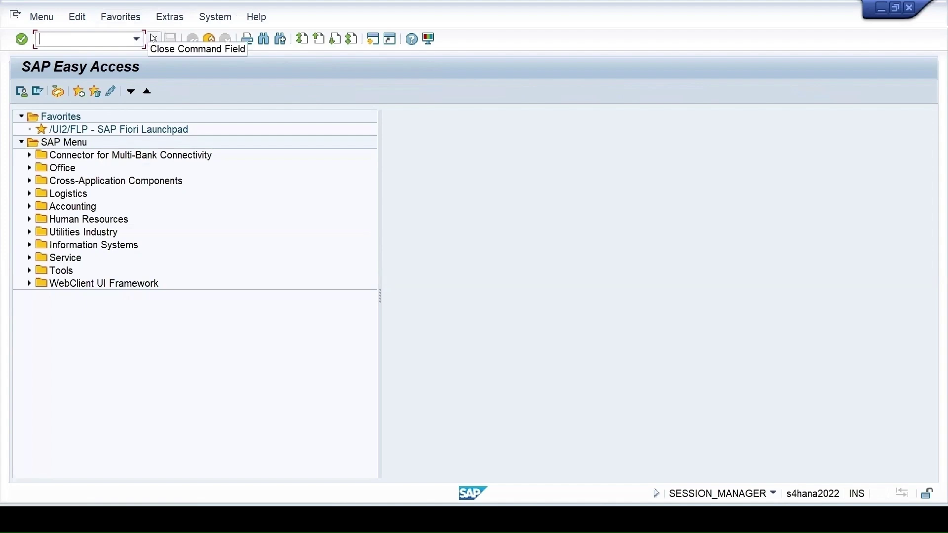
- Start transaction MM02 and open material 283 for change with the preselected views
key(Return)
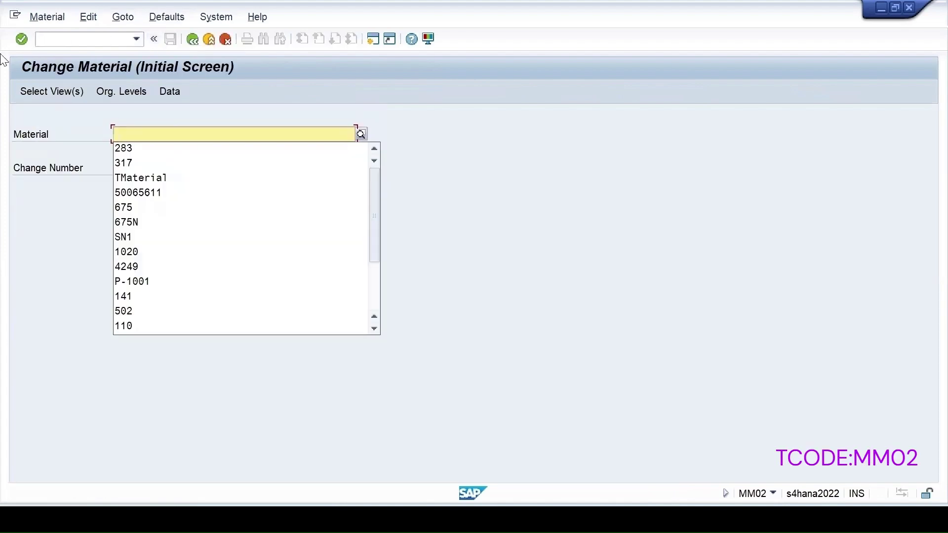
click(129, 148)
key(Return)
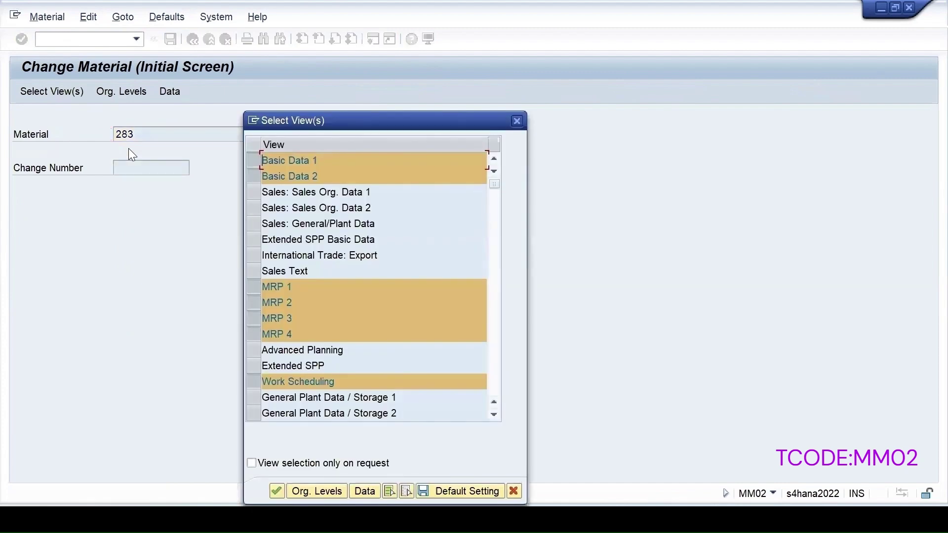
key(Return)
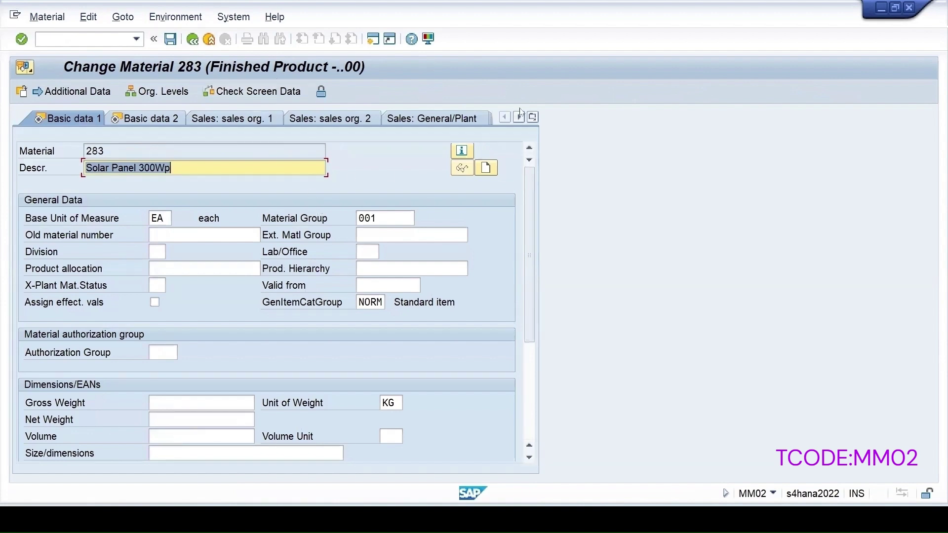
- In the Sales: General/Plant view, check the serial number profile in the general plant parameters and look through its possible entries
click(534, 118)
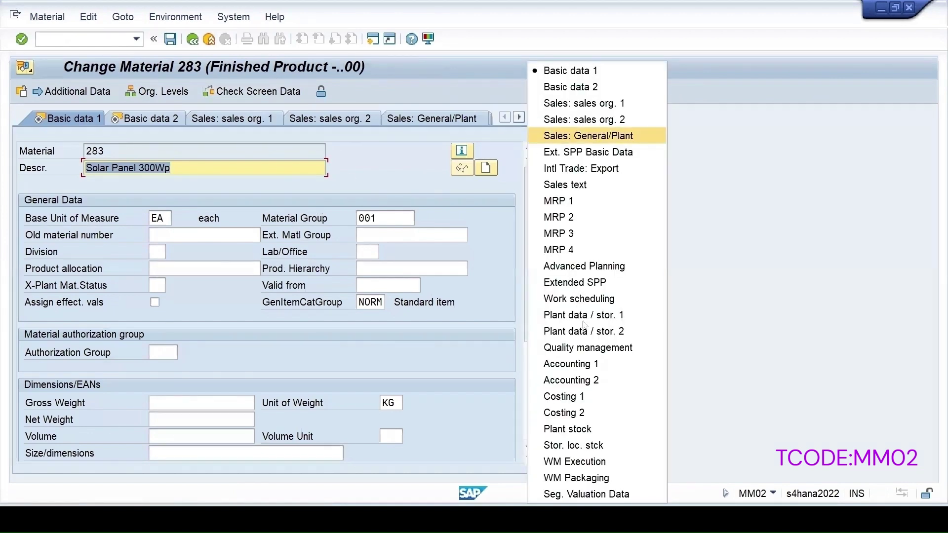
click(575, 136)
click(550, 253)
scroll(212, 383, down, 4)
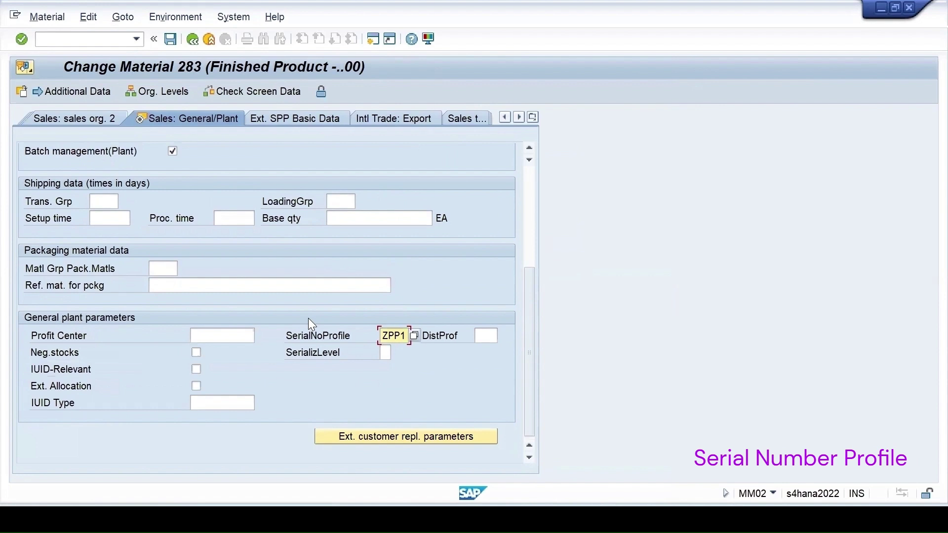
key(F4)
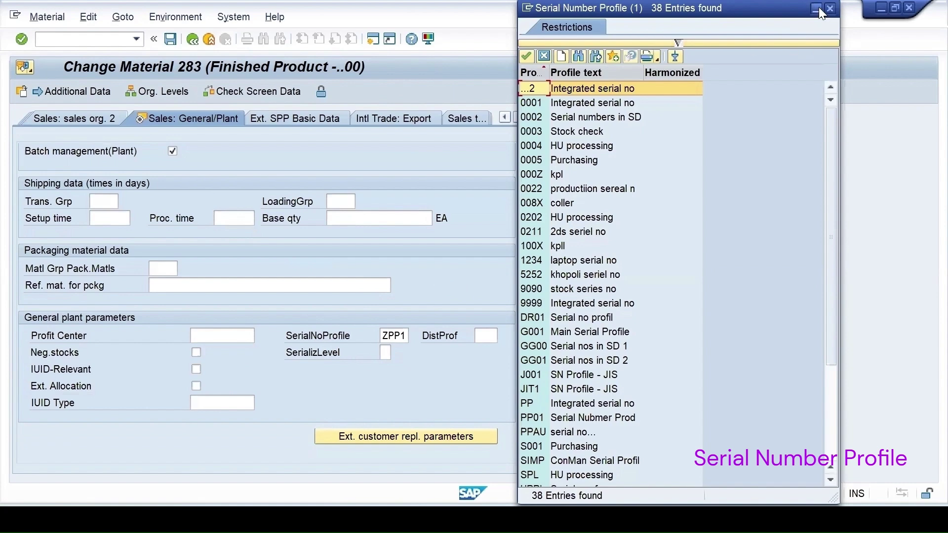
click(832, 8)
- From the serial number profile's field help, open the Shipping customizing activity Determine Serial Number Profiles
key(F1)
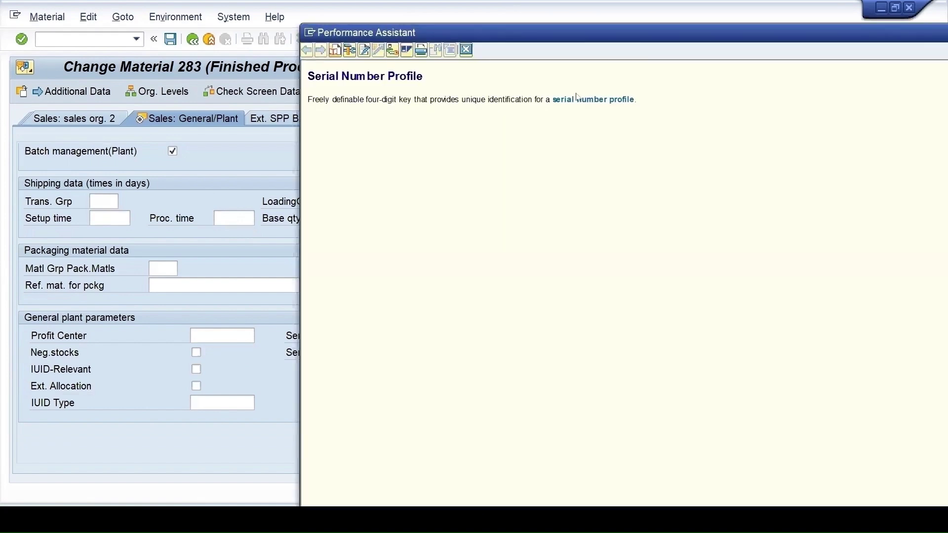
click(393, 49)
click(442, 183)
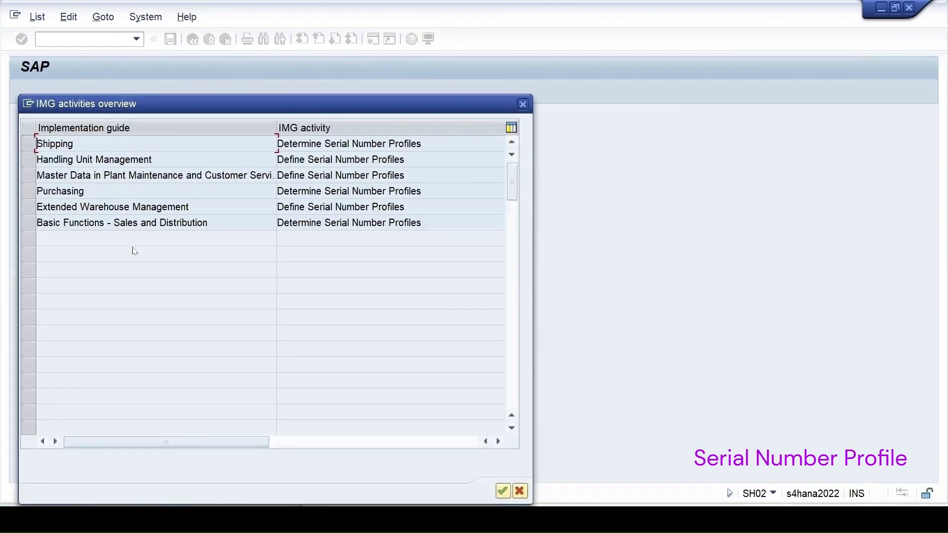
double_click(77, 144)
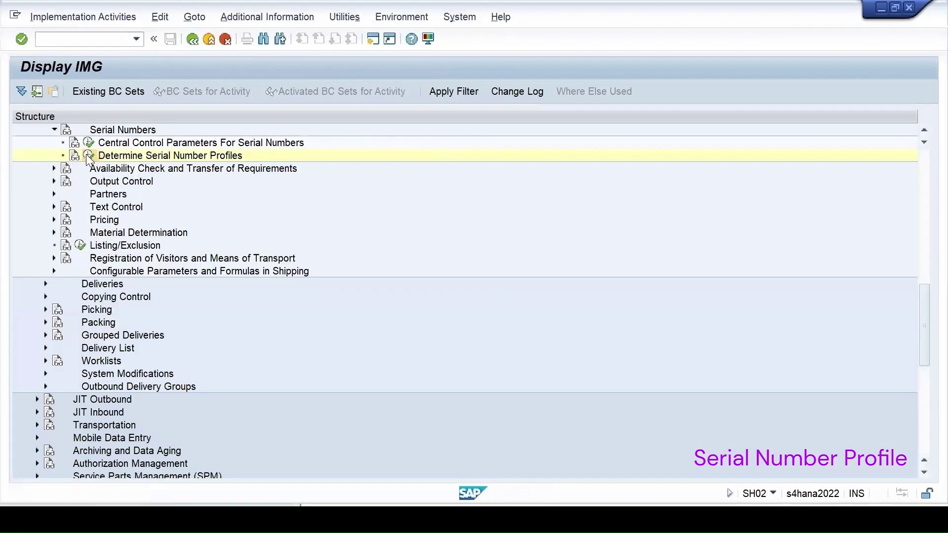
click(89, 156)
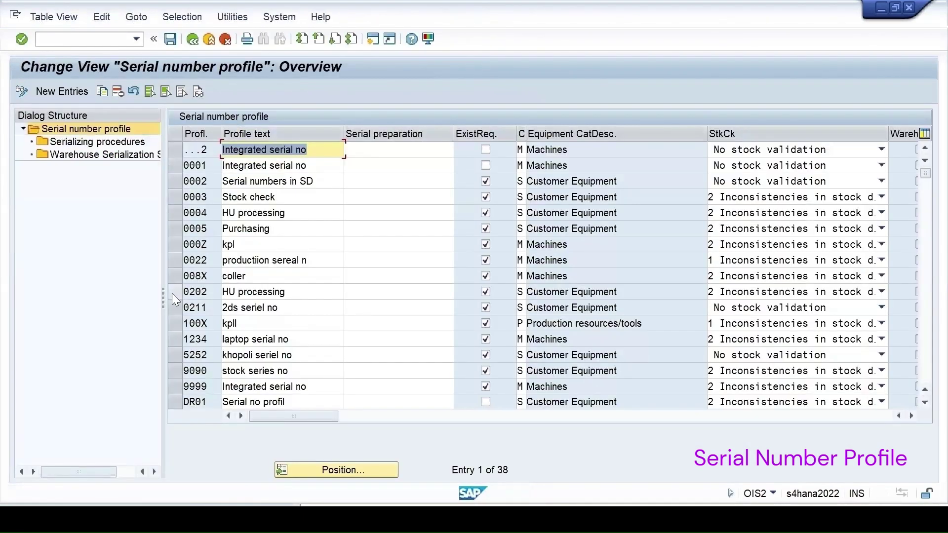
- Widen the dialog structure area and check the transaction code of the serial number profile view
drag(162, 293, 209, 294)
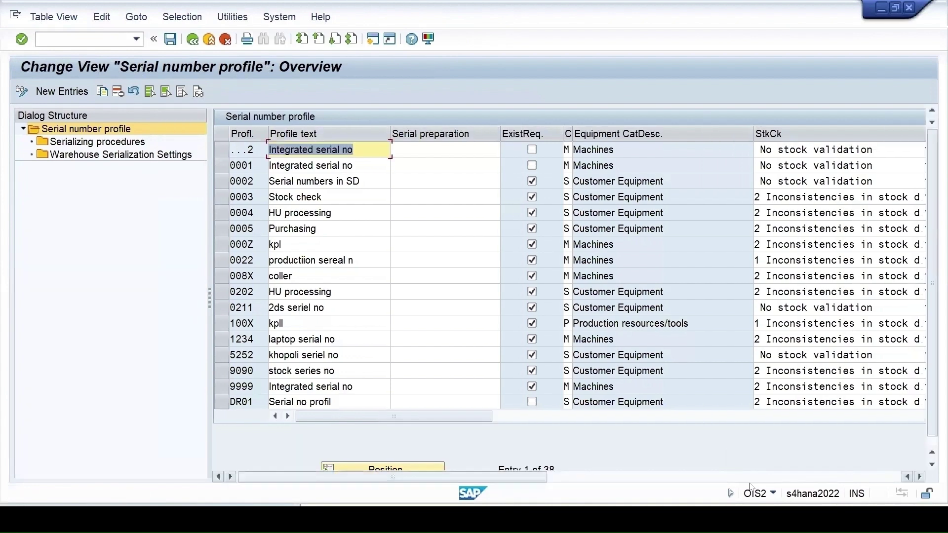
click(773, 493)
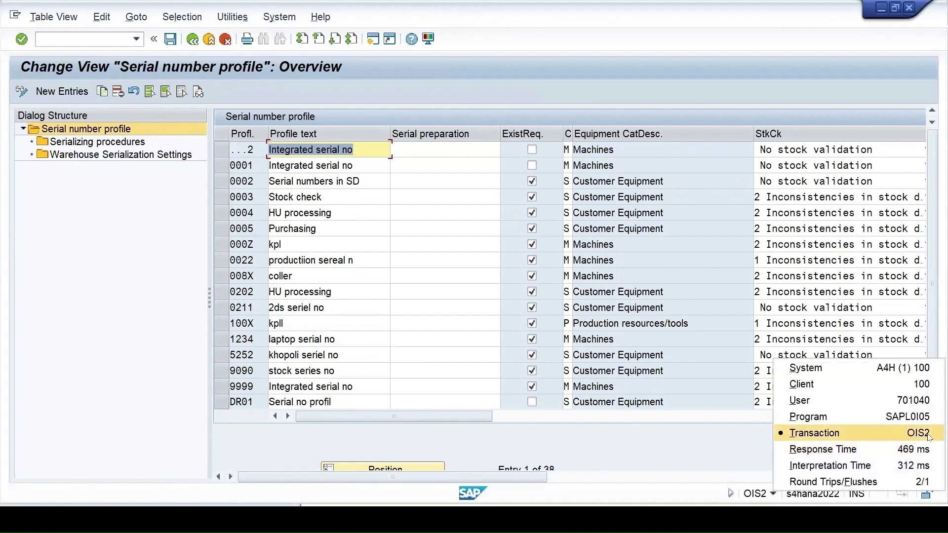
click(80, 344)
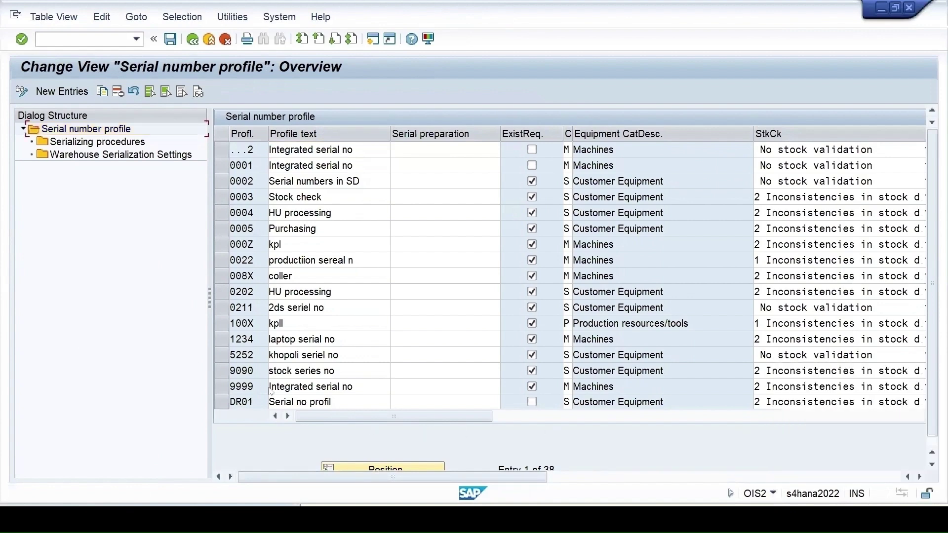
- Find serial number profile ZPP1 and display its serializing procedures, including the Maintain inspection lot entry
scroll(271, 391, down, 4)
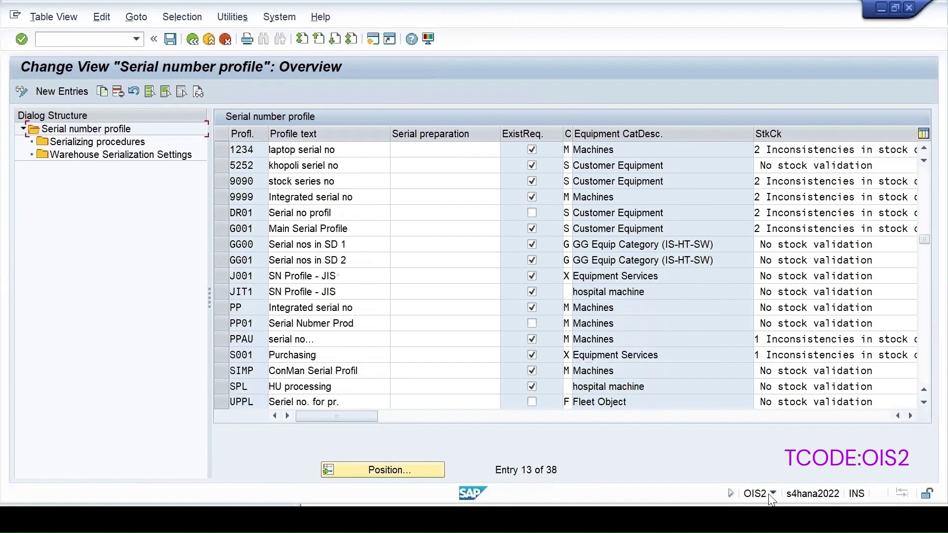
scroll(202, 360, down, 4)
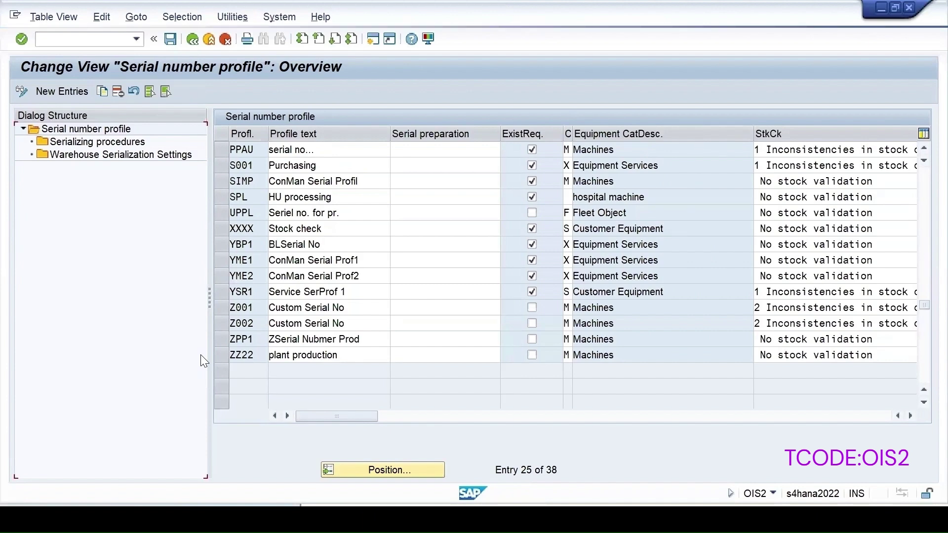
scroll(200, 355, up, 1)
scroll(200, 354, down, 2)
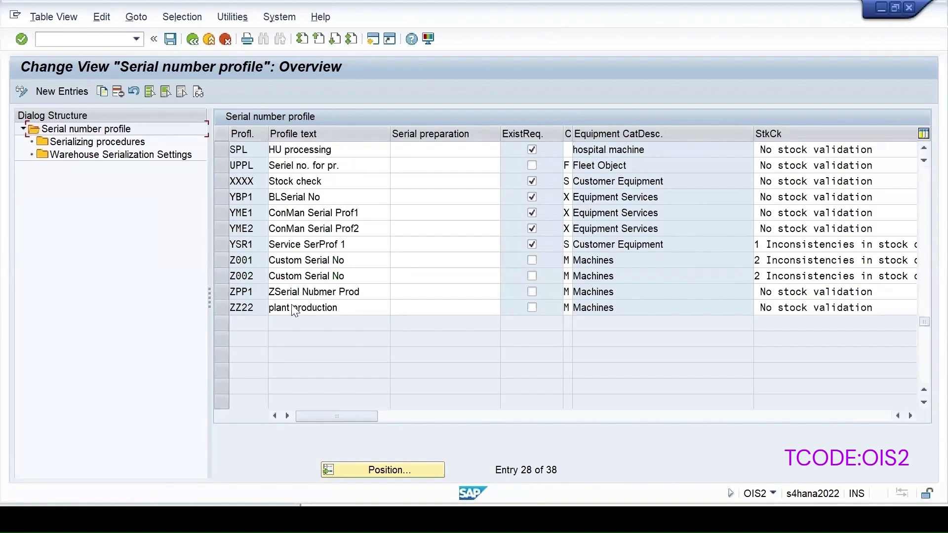
click(229, 295)
scroll(228, 295, up, 1)
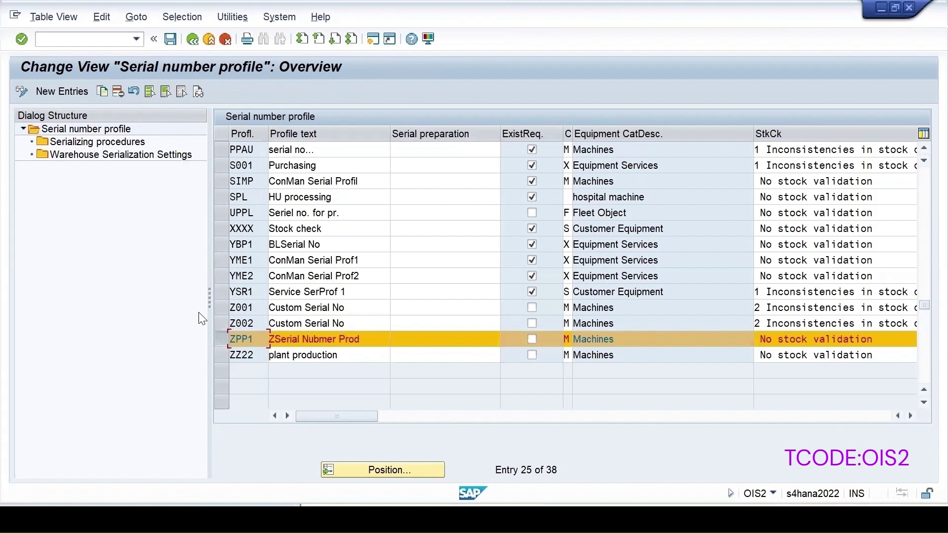
double_click(123, 143)
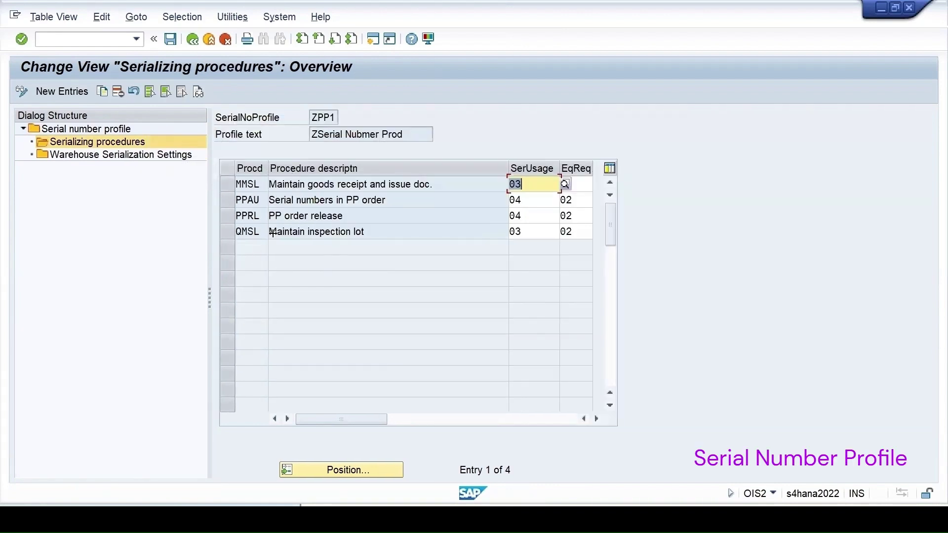
drag(390, 233, 216, 225)
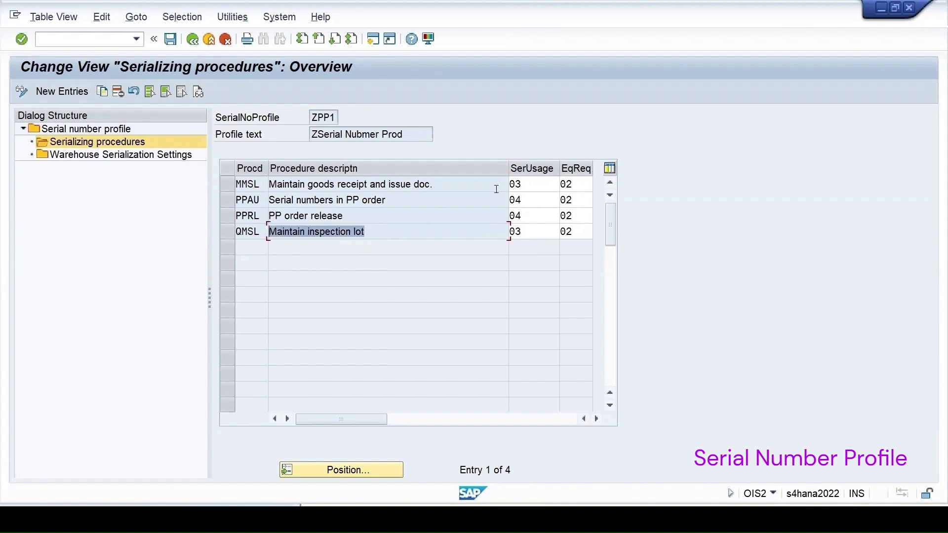
- Examine the serial number usage options available for the PPAU procedure, leaving the procedure list readable beside them
click(532, 183)
click(541, 200)
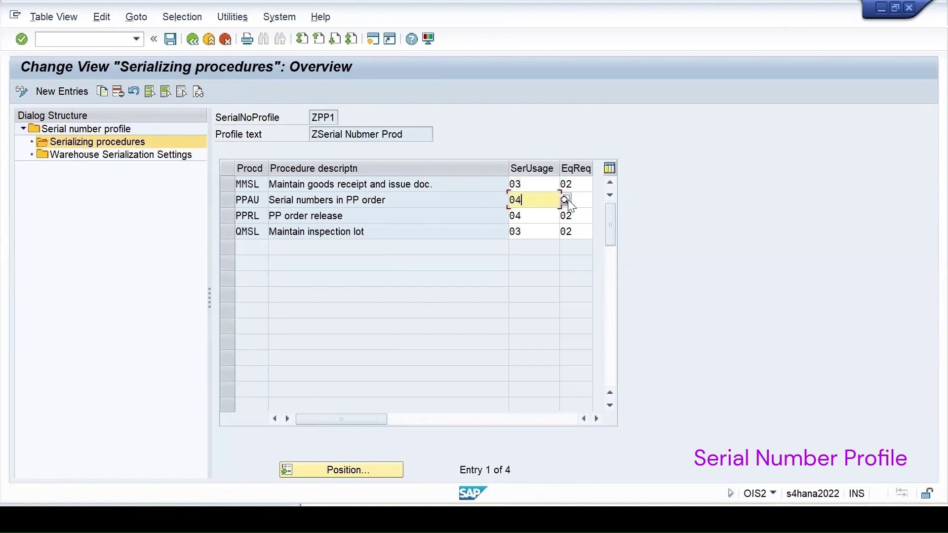
click(564, 199)
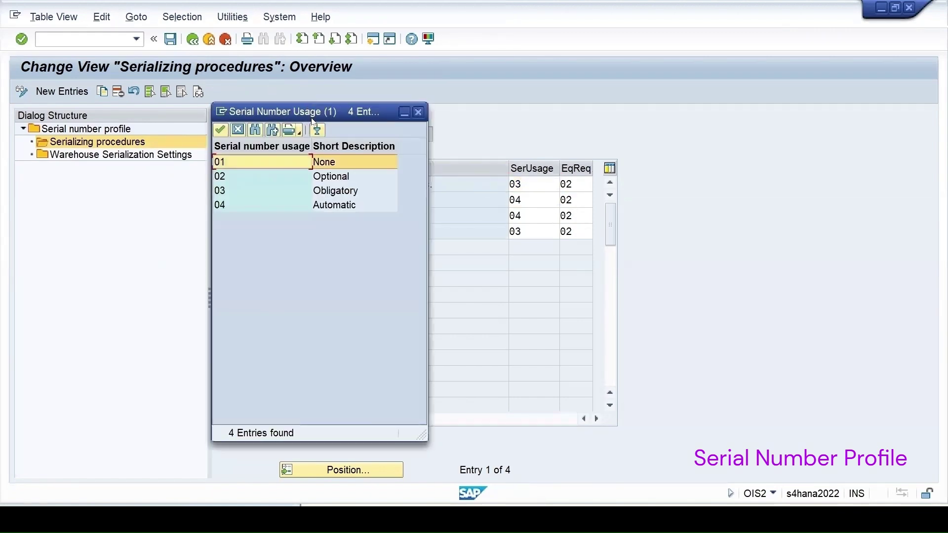
drag(316, 116, 737, 169)
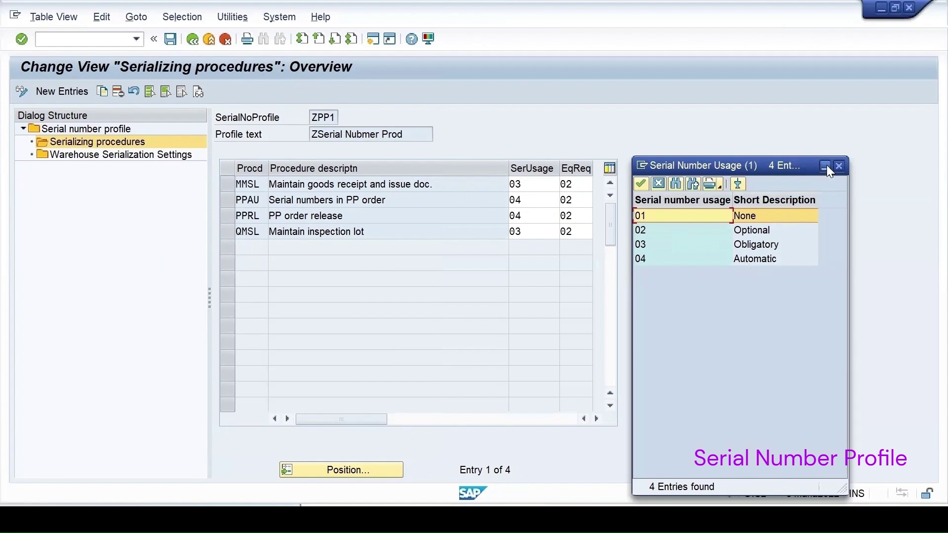
click(840, 169)
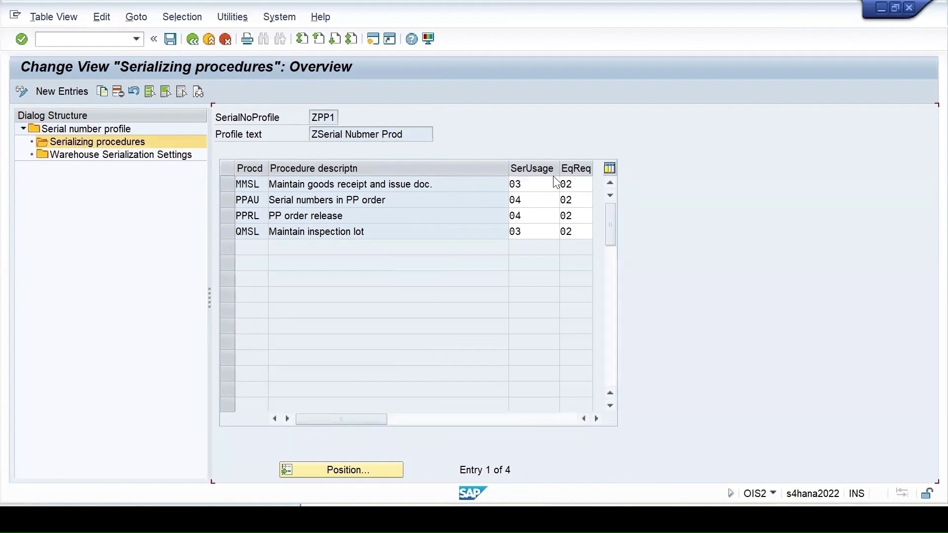
- Examine the equipment requirement options available for the QMSL procedure and close the list
click(577, 232)
click(598, 231)
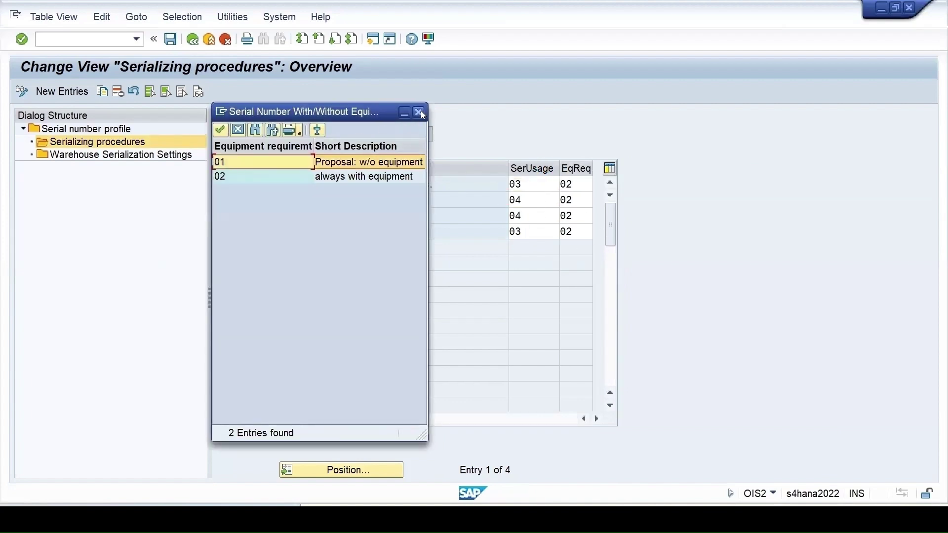
click(419, 113)
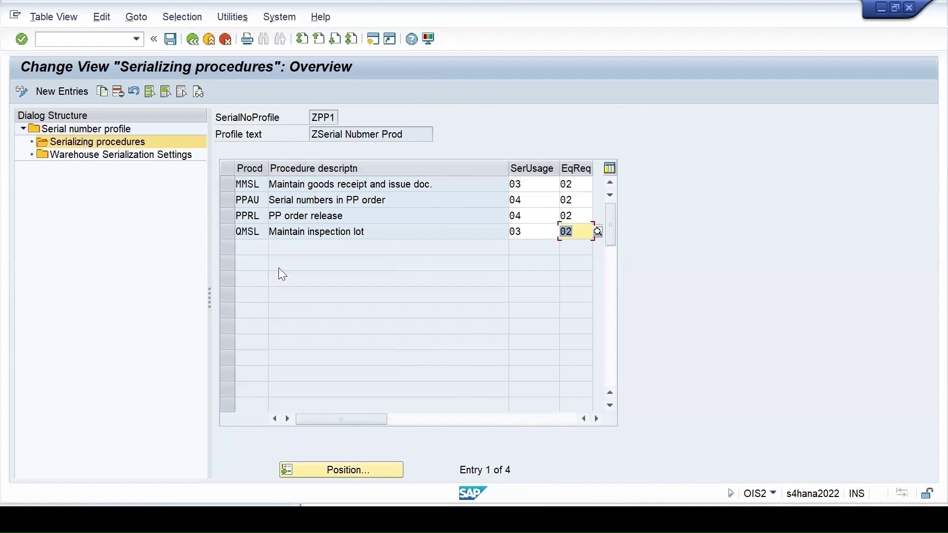
- Leave the serial number profile customizing and return to the change screen of material 283
click(192, 39)
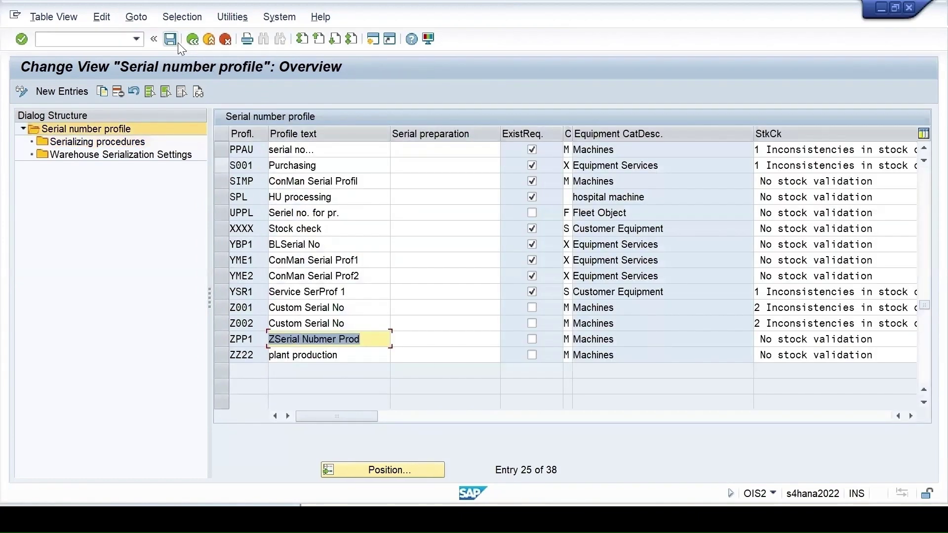
click(193, 40)
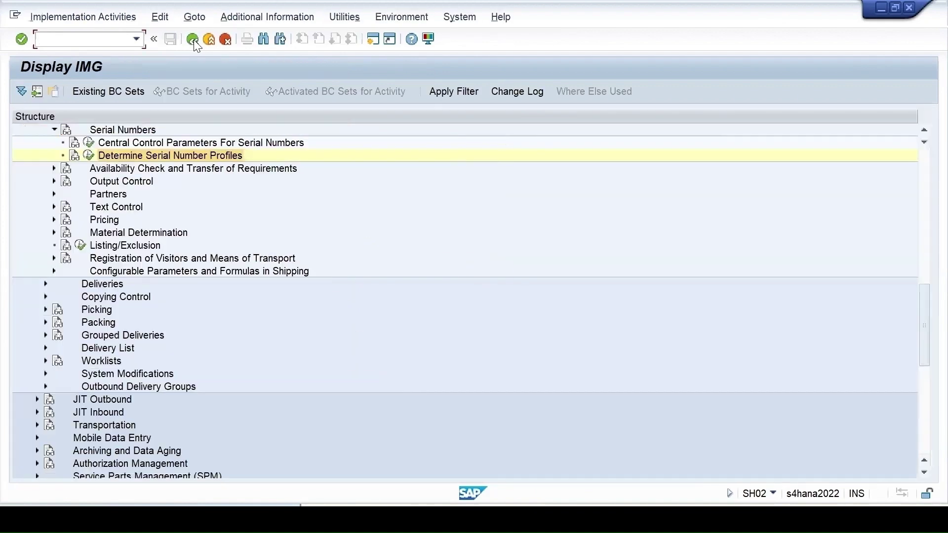
click(193, 40)
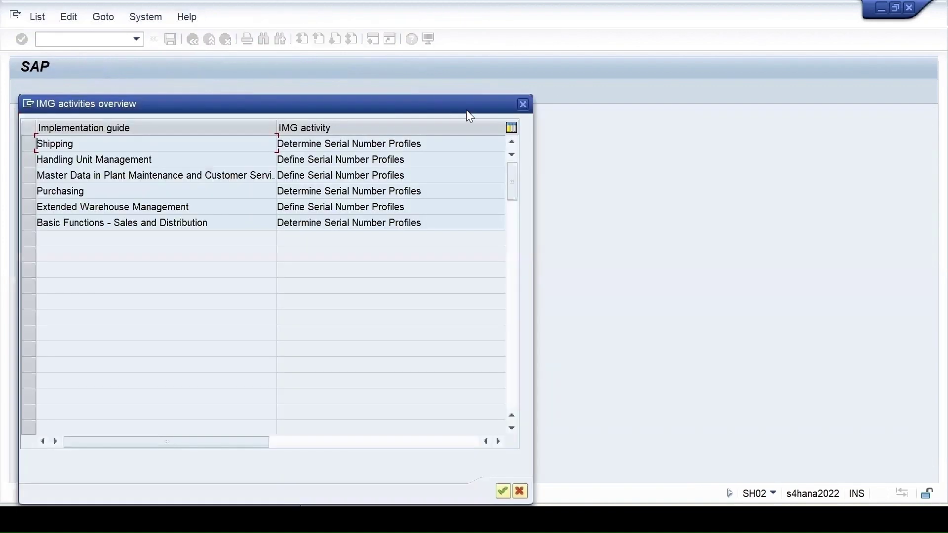
click(523, 104)
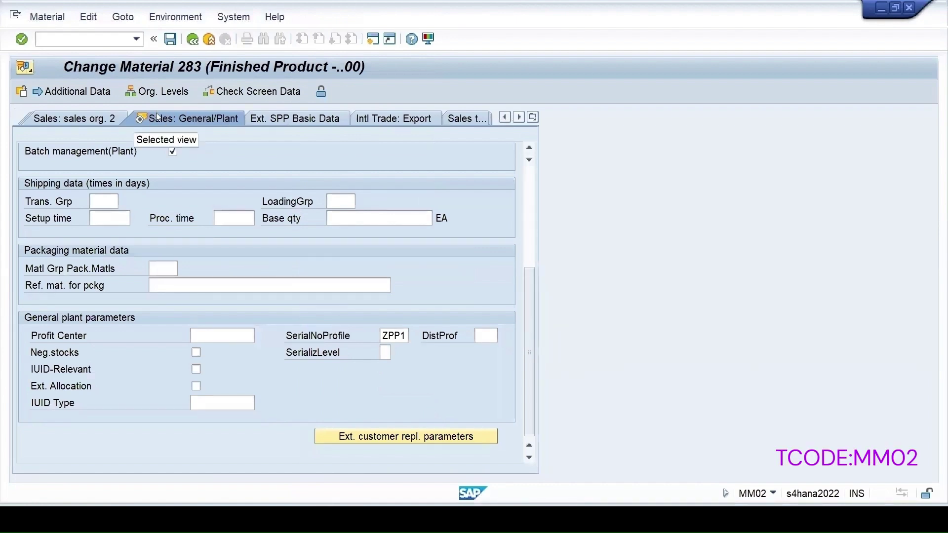
- Check the serial number profile assigned in the material's Work scheduling view
click(532, 117)
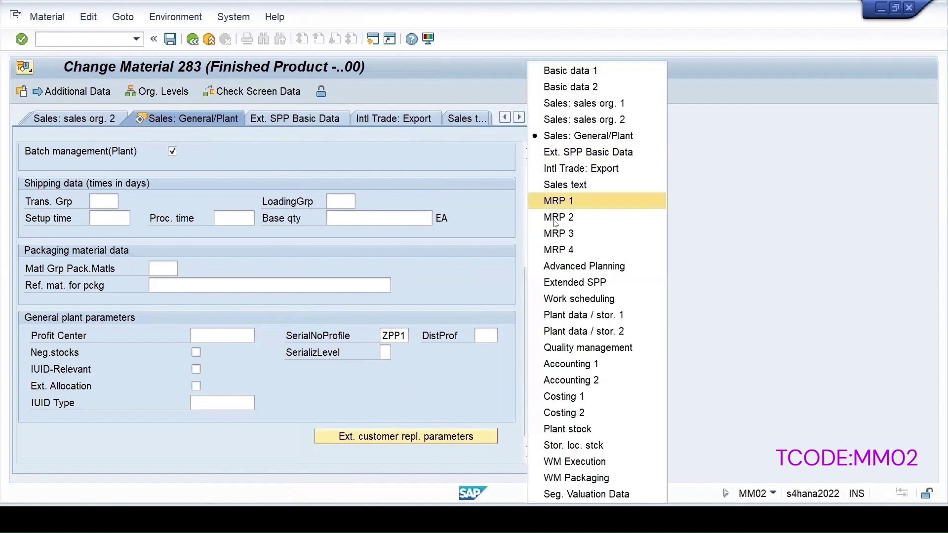
click(555, 300)
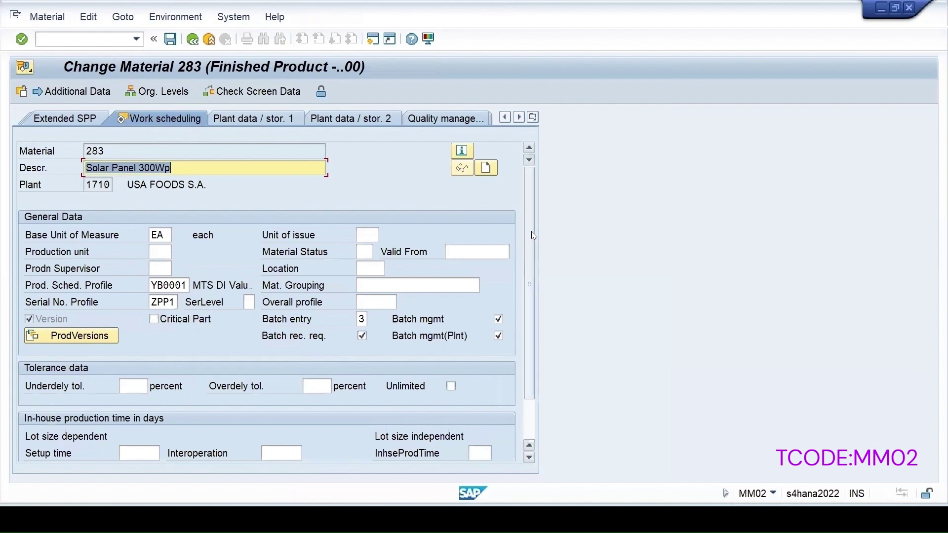
scroll(532, 272, down, 1)
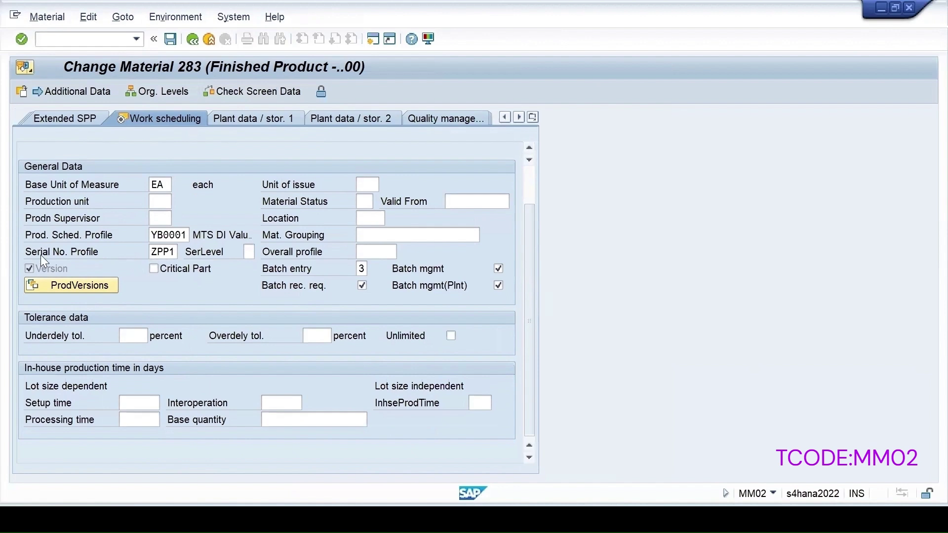
double_click(154, 253)
- Review the Serial Numbers Poss. setting for inspection type 04 in the Quality management view's inspection setup and confirm the setup
click(533, 117)
click(579, 349)
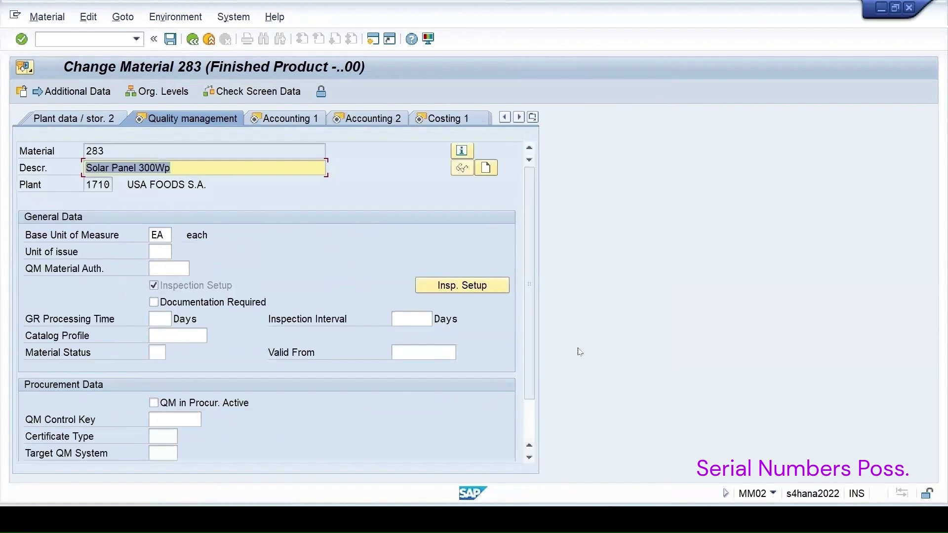
click(453, 292)
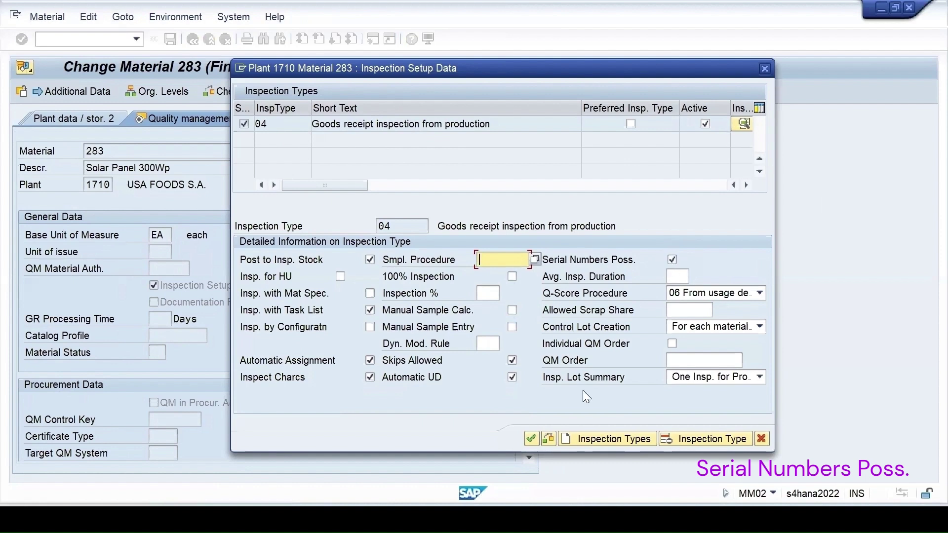
click(531, 438)
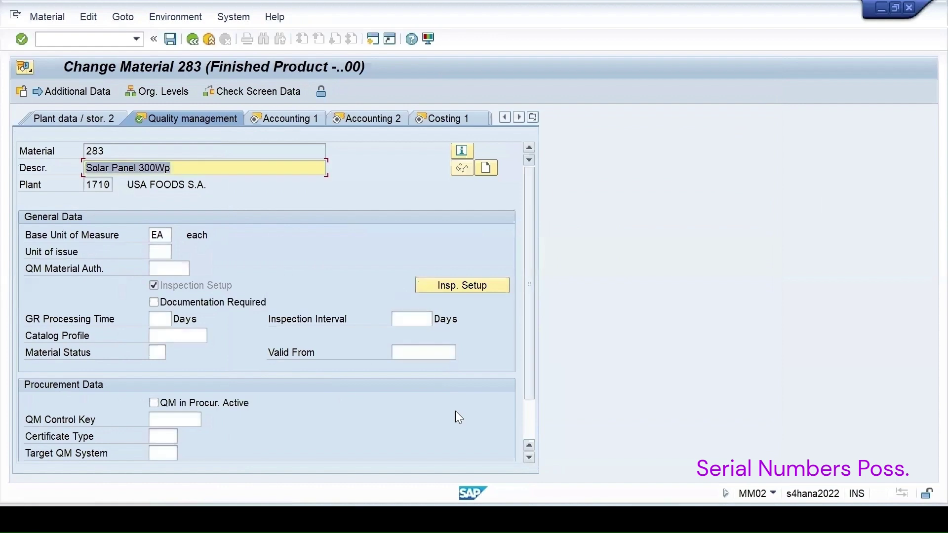
- Save material 283 and start transaction QP02 for changing inspection plans
click(168, 36)
click(137, 39)
click(63, 41)
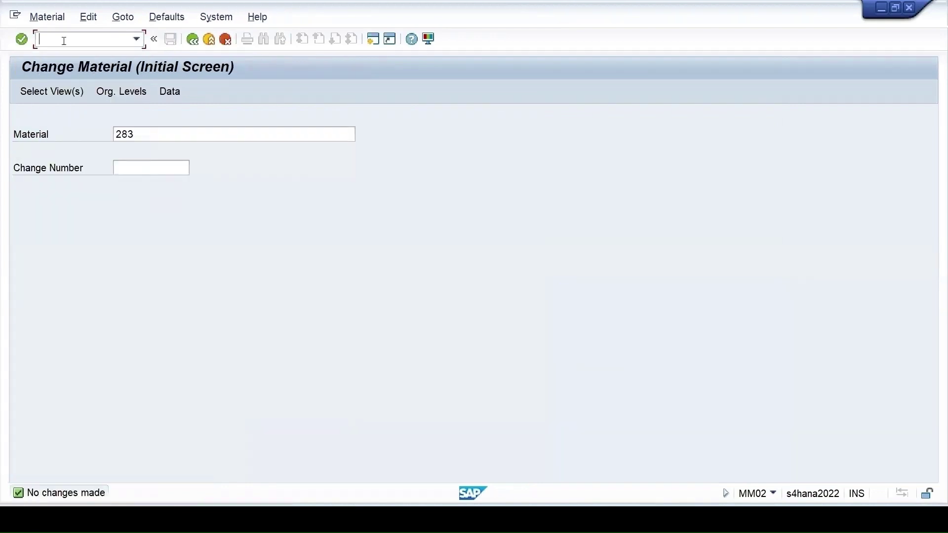
text(/nqp02)
key(Return)
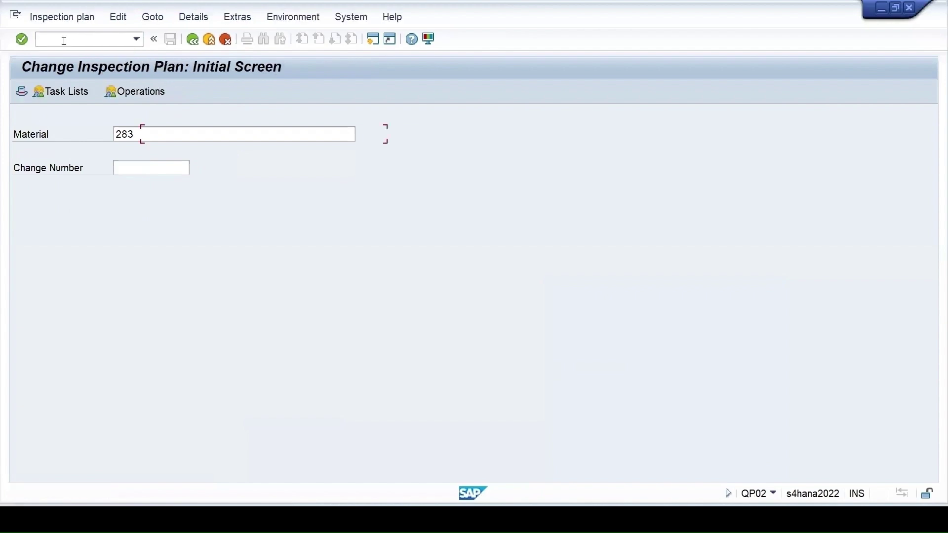
- Open the inspection plan of material 283 in plant 1710 and display its header details
key(space)
click(156, 148)
click(155, 148)
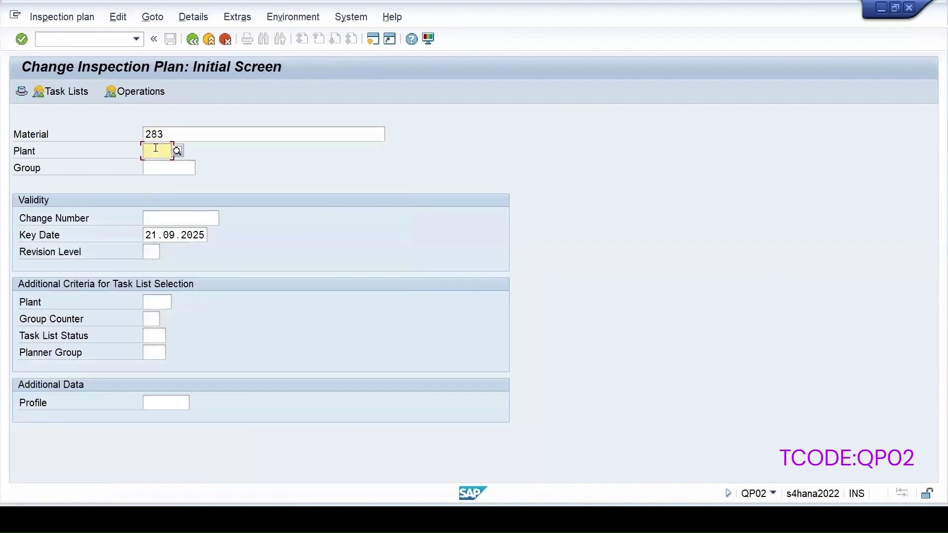
click(161, 165)
key(Return)
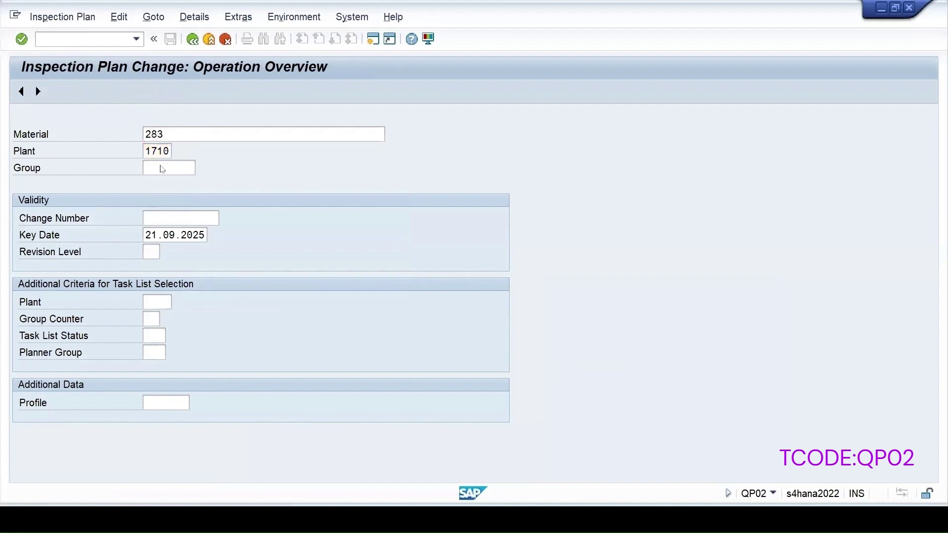
click(22, 200)
click(52, 94)
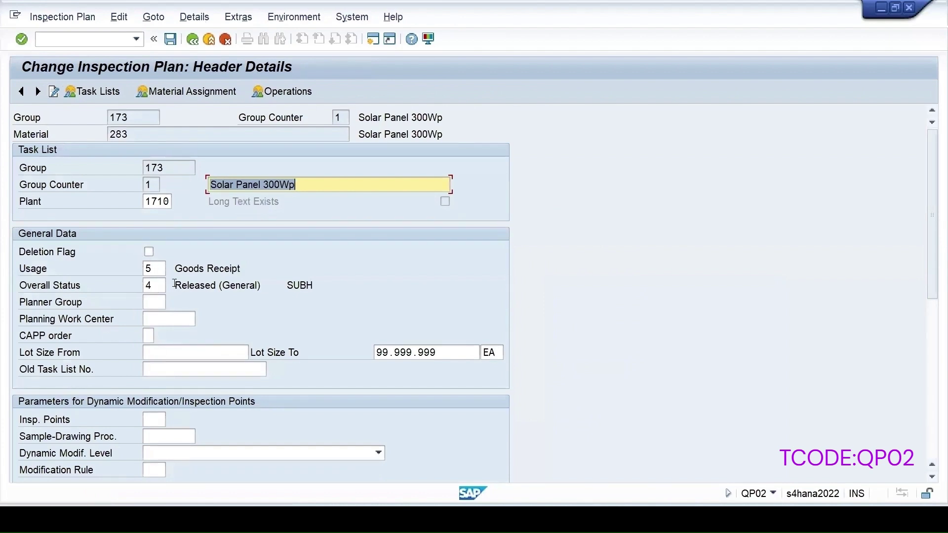
- Review the control indicators of characteristic 10, T-Single-QualMIC, in operation 0010 and confirm them
click(280, 94)
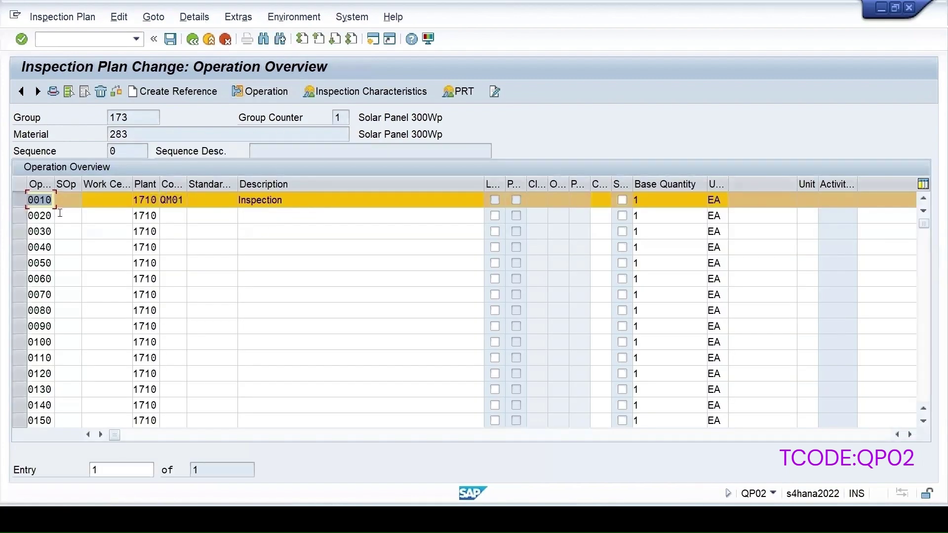
click(348, 91)
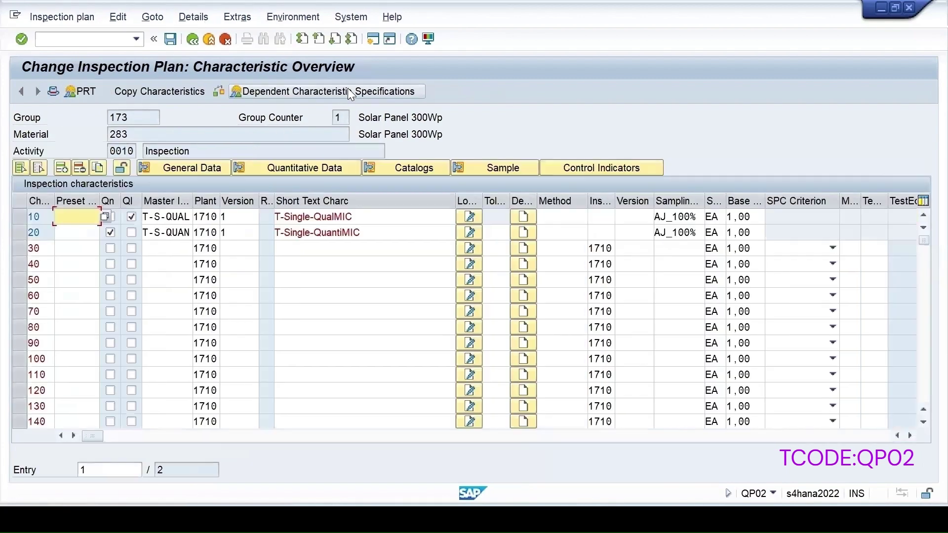
click(20, 217)
click(581, 170)
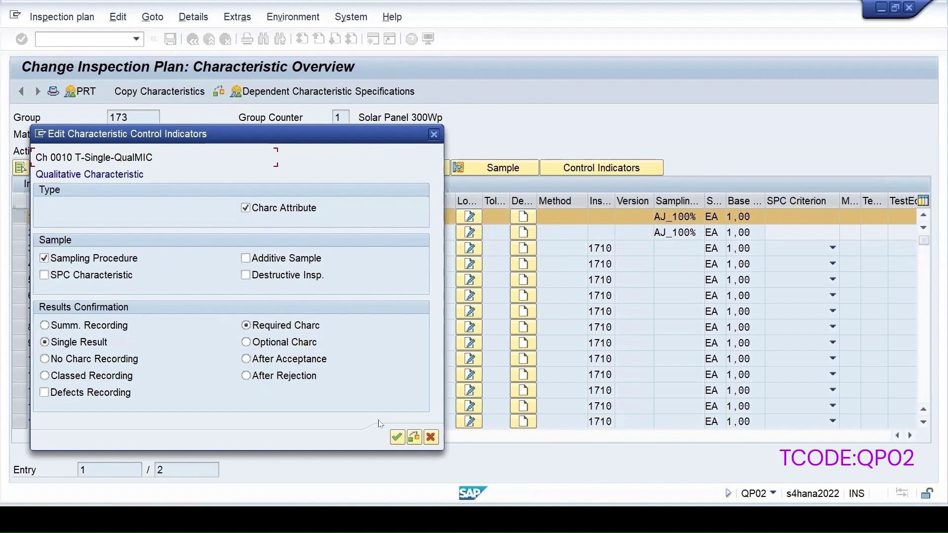
click(397, 438)
click(381, 488)
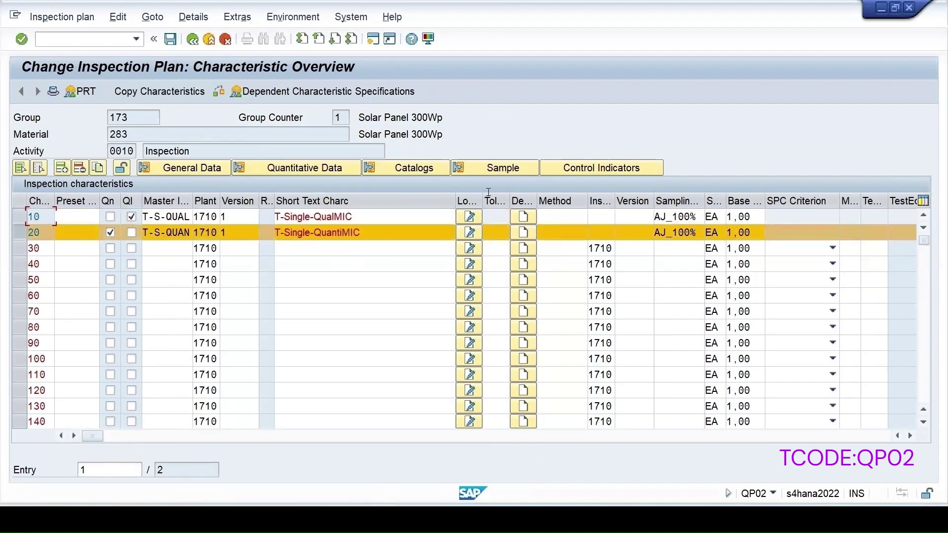
- Review the control indicators of characteristic 20, T-Single-QuantiMIC, including its sampling procedure setting, and confirm them
click(566, 168)
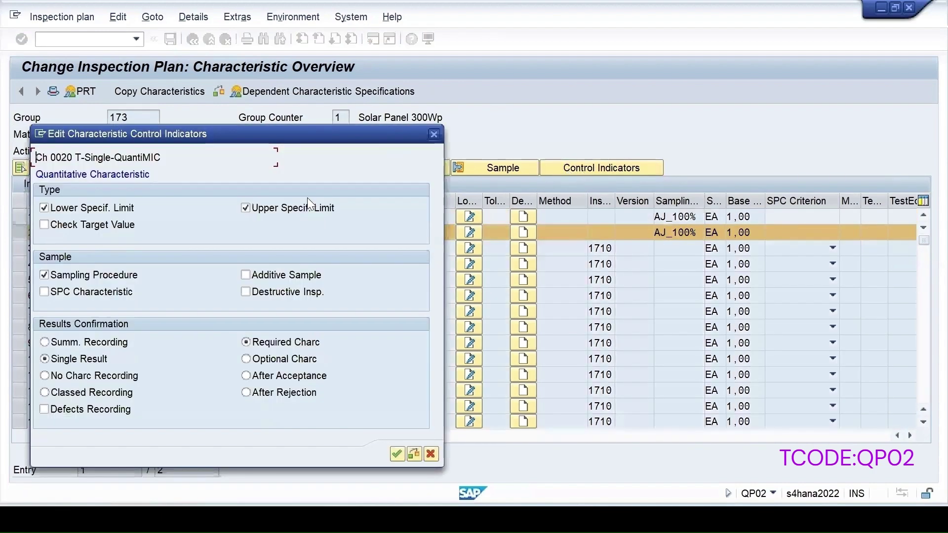
click(45, 275)
click(45, 275)
click(397, 454)
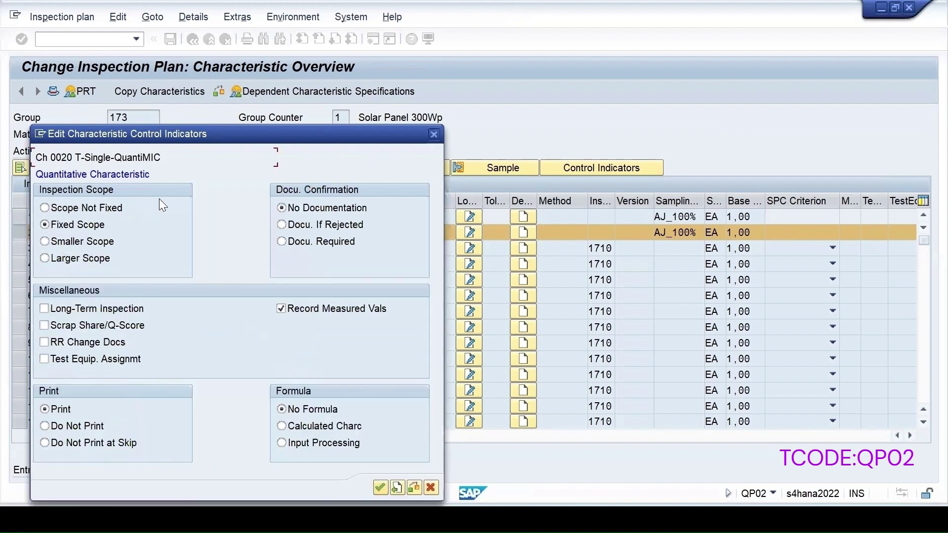
click(382, 489)
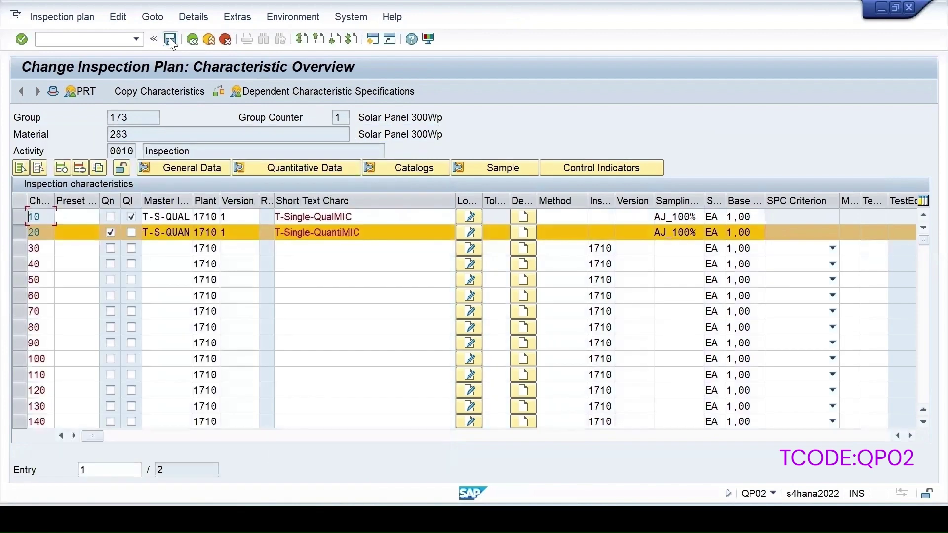
- Run the consistency check on the inspection plan, leave the message log and save the plan
click(218, 93)
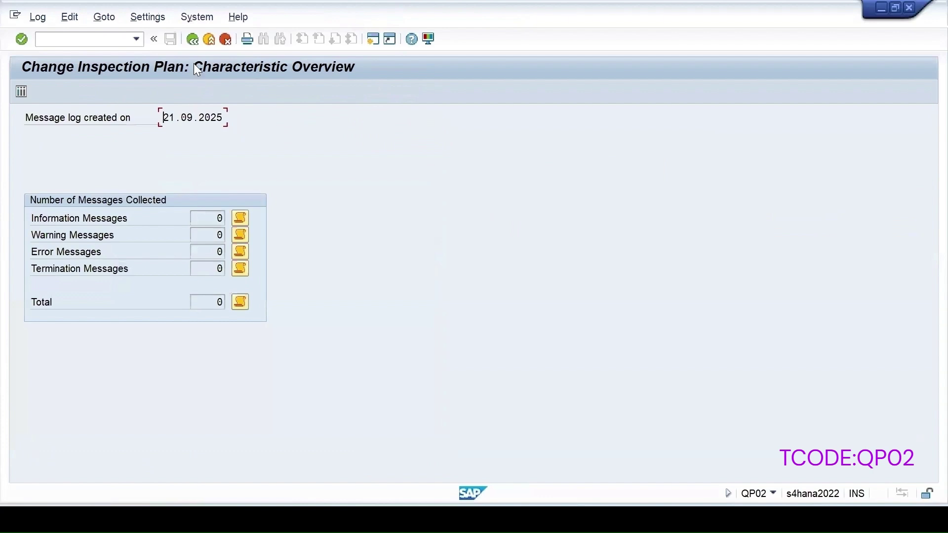
click(195, 39)
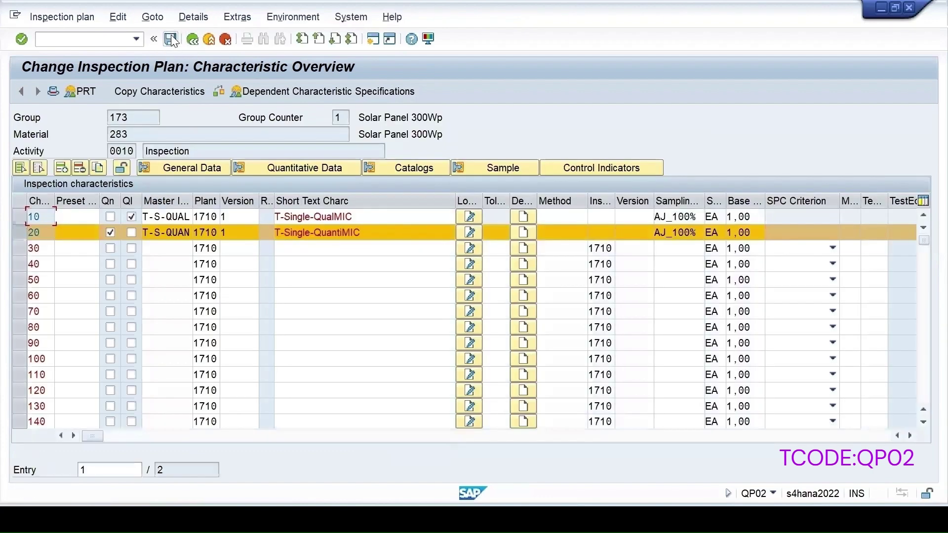
click(171, 40)
- Start transaction CO01 and create a production order for material 283 in plant 1710 with order type PP01
click(59, 36)
text(/)
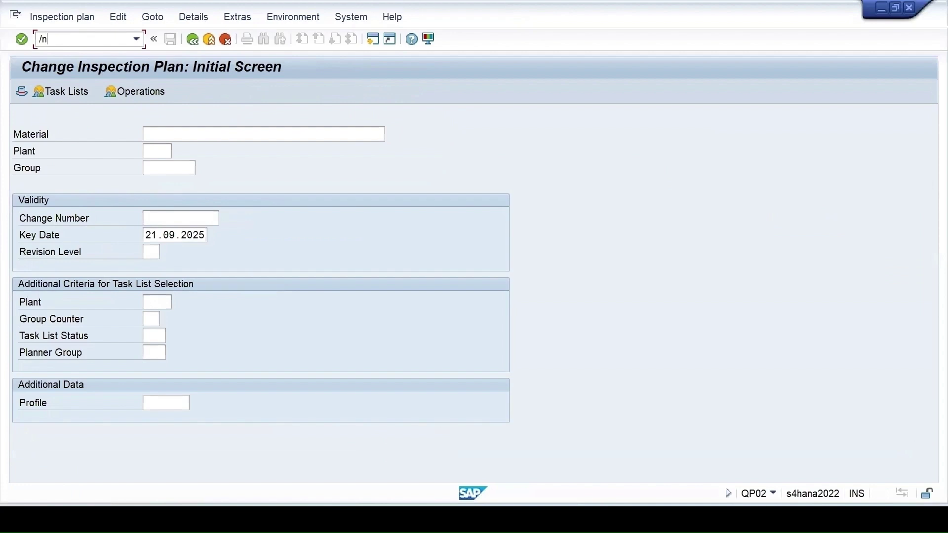
text(nco0)
key(Return)
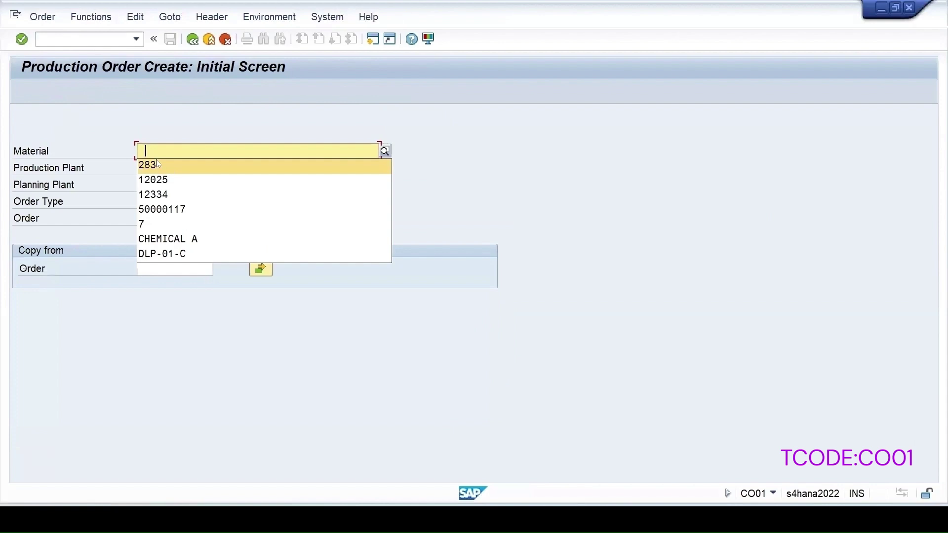
click(157, 165)
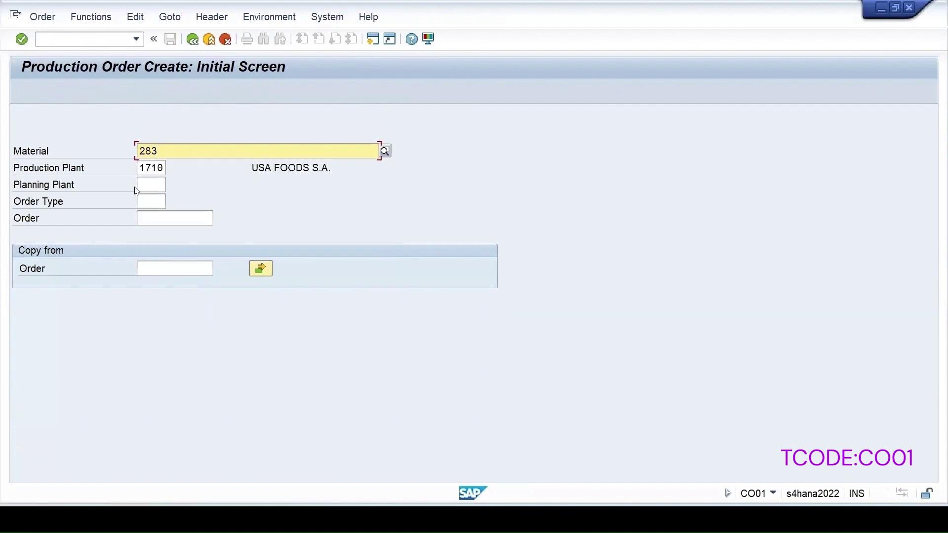
key(Return)
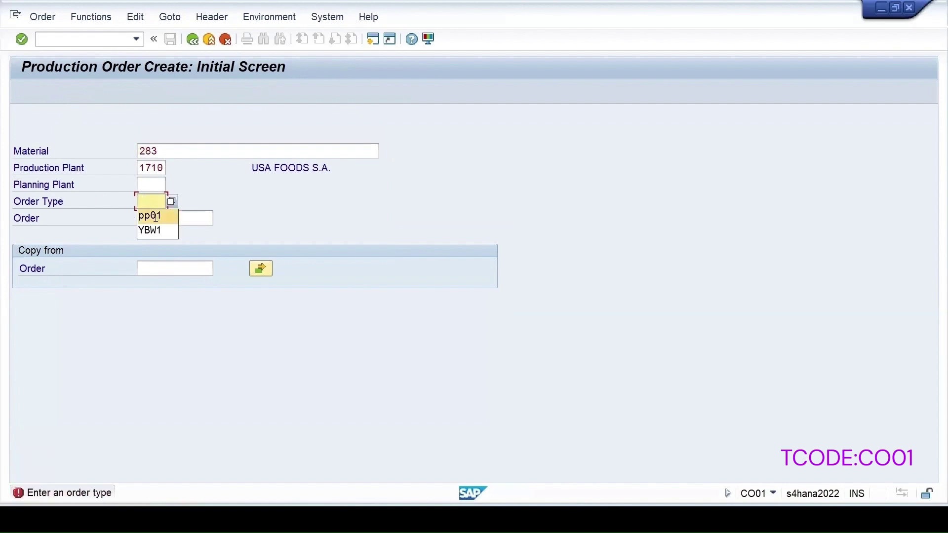
click(155, 218)
key(Return)
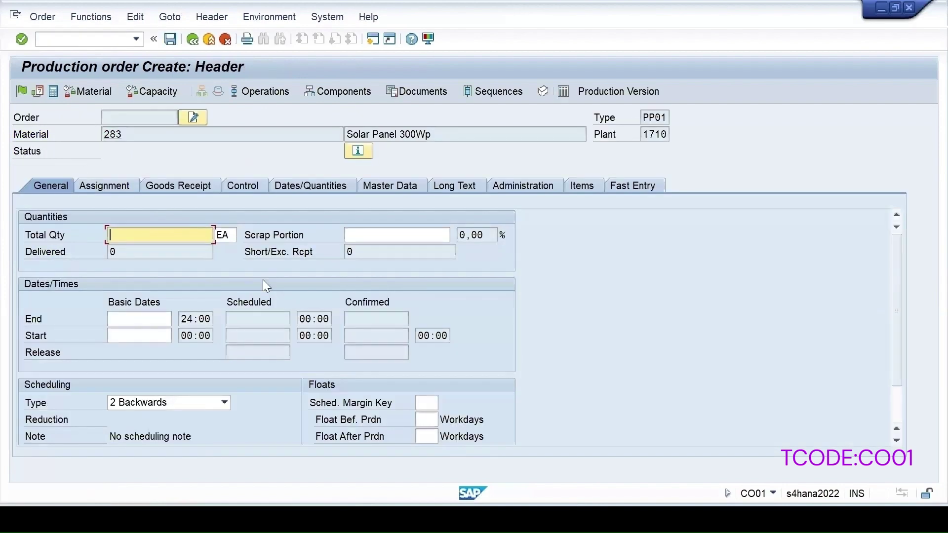
- Schedule the production order for a total quantity of 5 with scheduling type Current date and release it
text(5)
click(224, 402)
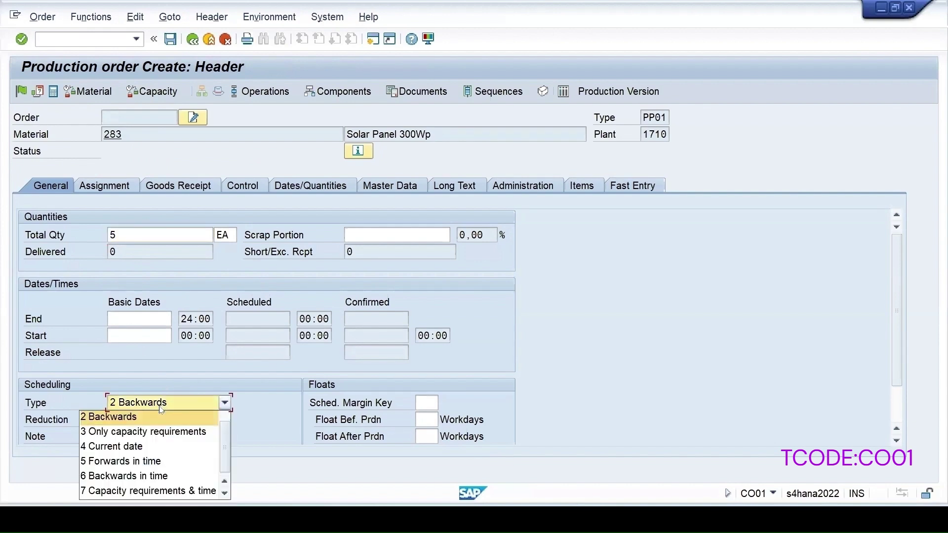
click(127, 451)
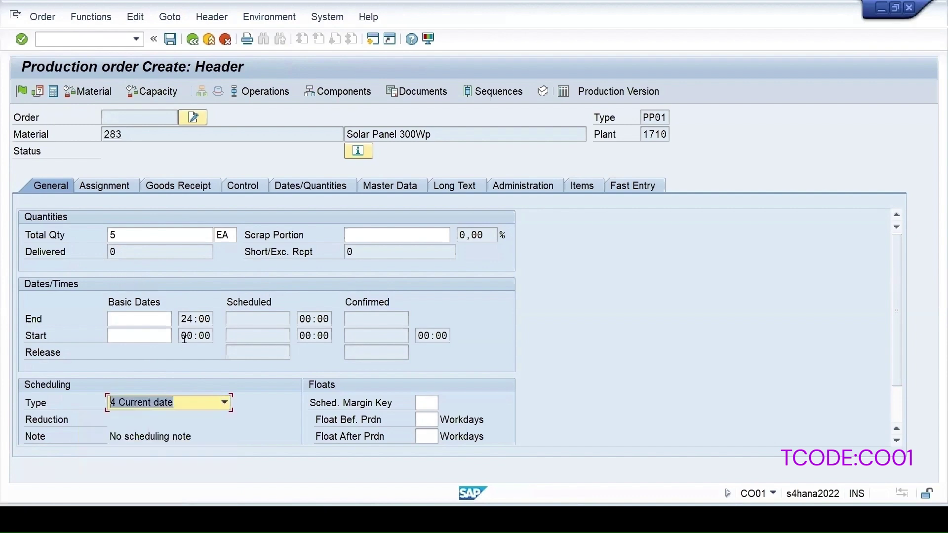
key(Return)
key(Return)
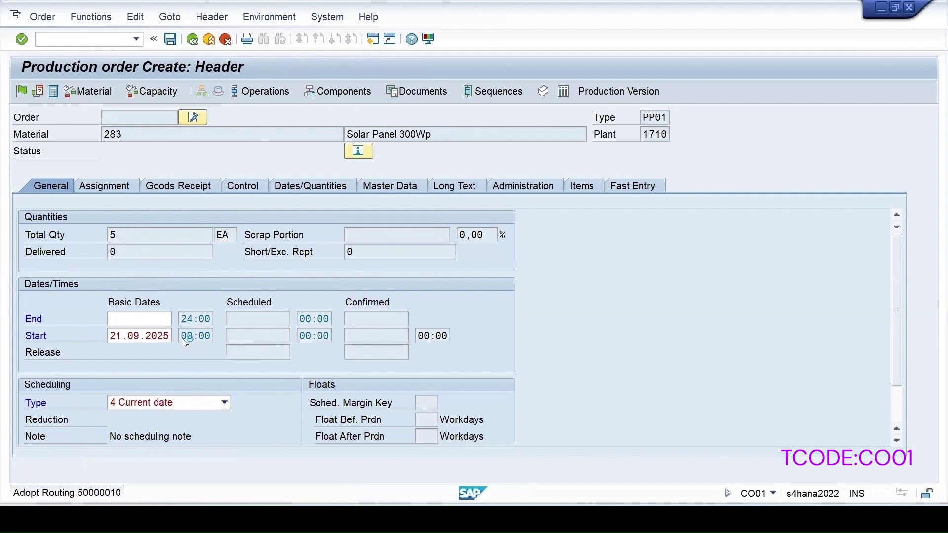
click(450, 263)
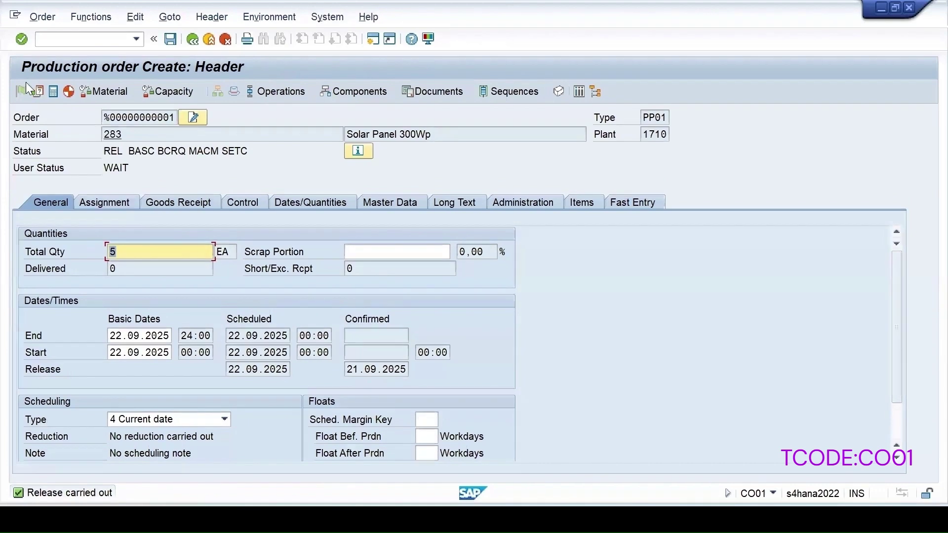
- Check the serial number profile and the number of serial numbers in the production order's control data
click(239, 204)
scroll(302, 314, down, 4)
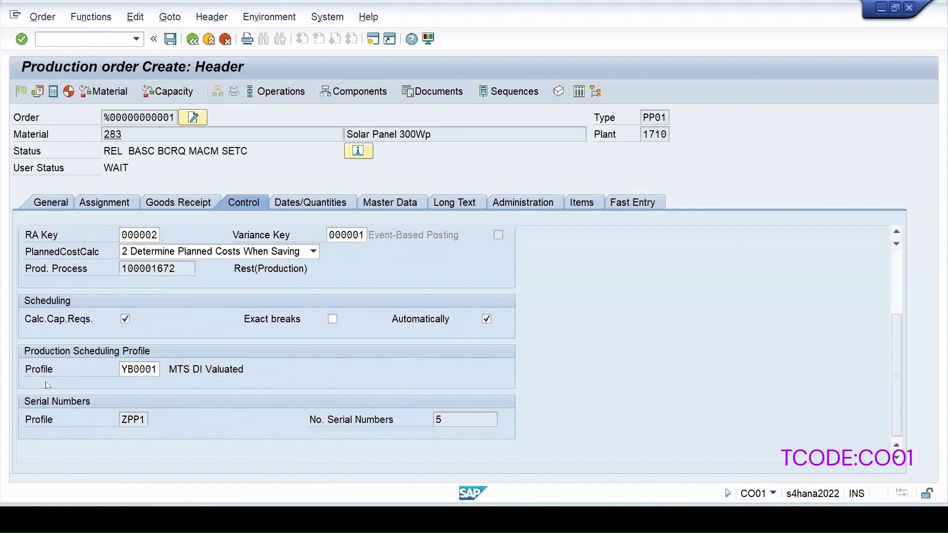
double_click(147, 420)
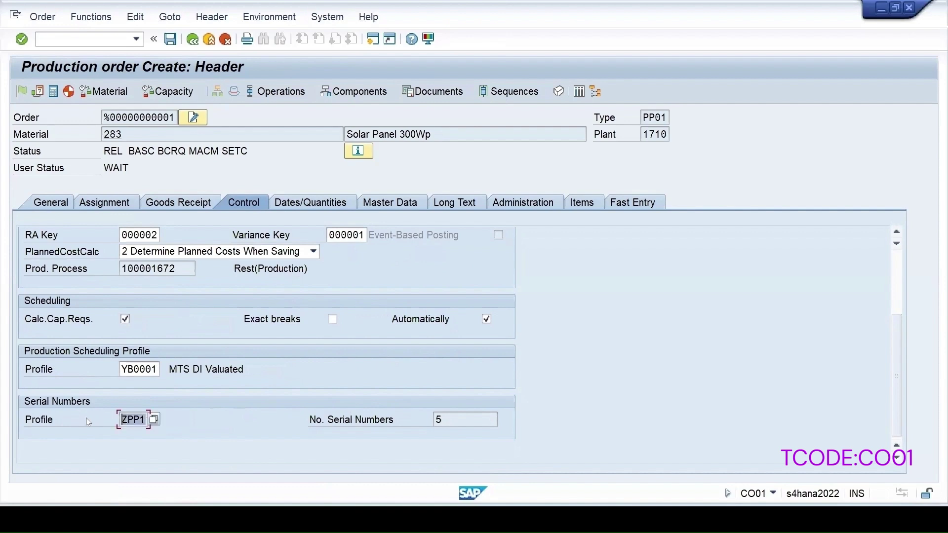
click(450, 418)
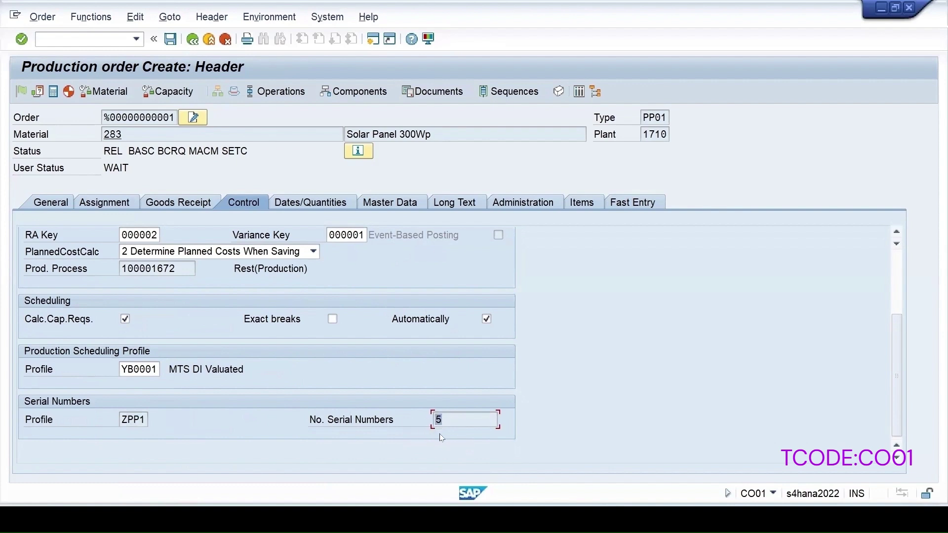
- Save the production order despite the cost calculation error and copy its order number
click(169, 42)
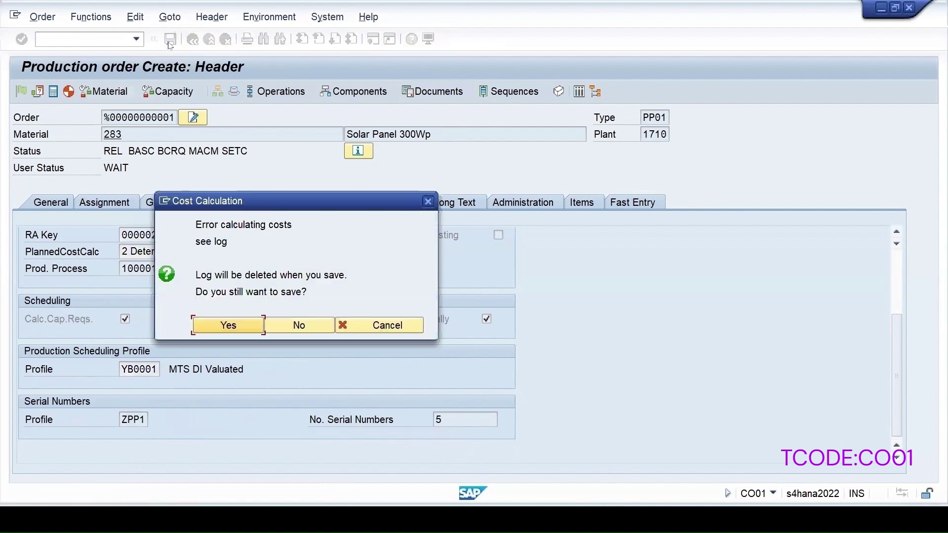
click(238, 325)
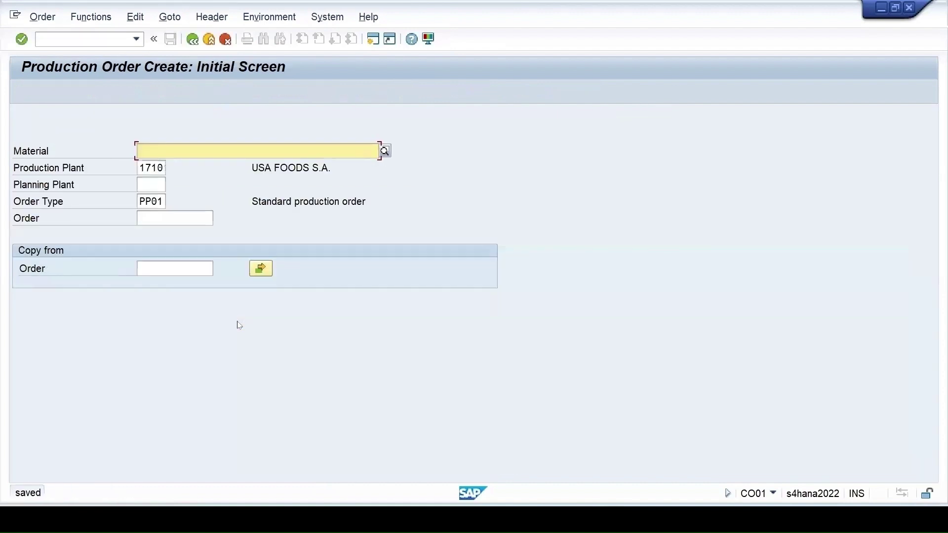
double_click(118, 491)
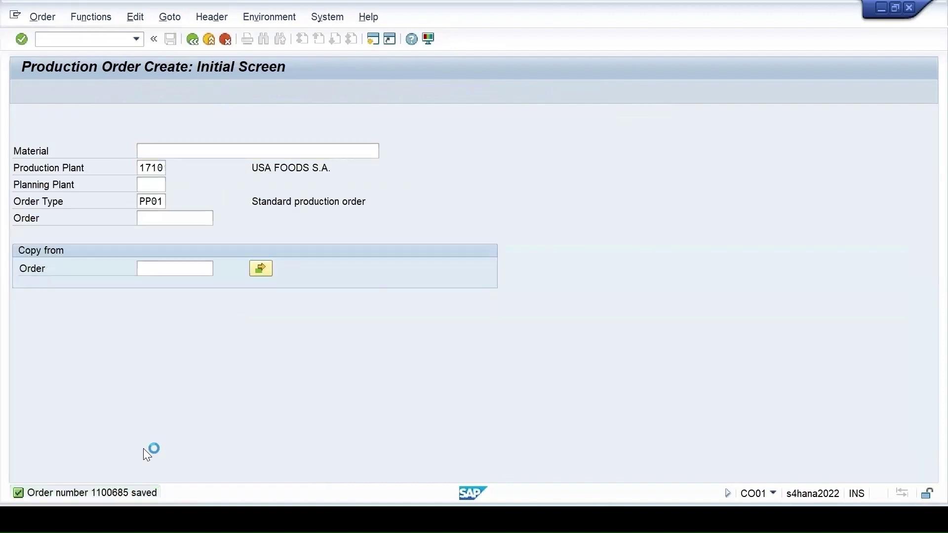
drag(388, 76, 430, 76)
- Start transaction CO15 and open the confirmation of the saved production order using the copied order number
click(99, 39)
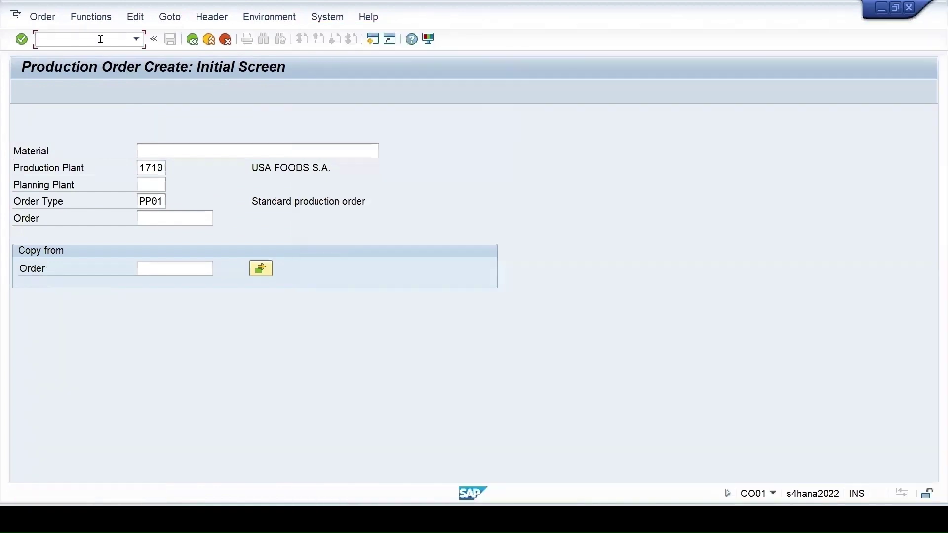
text(/)
text(nco15)
key(Return)
key(ctrl+c)
key(Return)
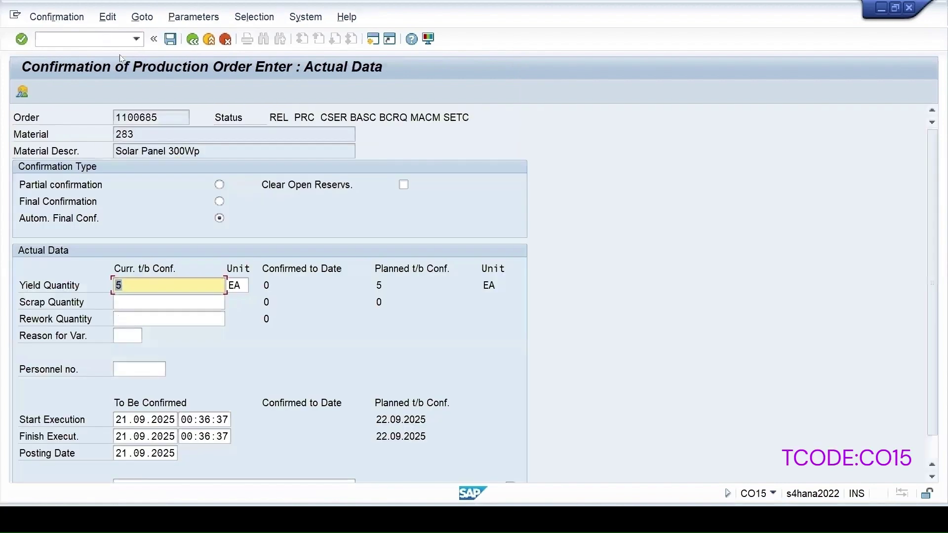
- Set the confirmation type to Final Confirmation for the yield of 5 EA and save the confirmation
click(219, 202)
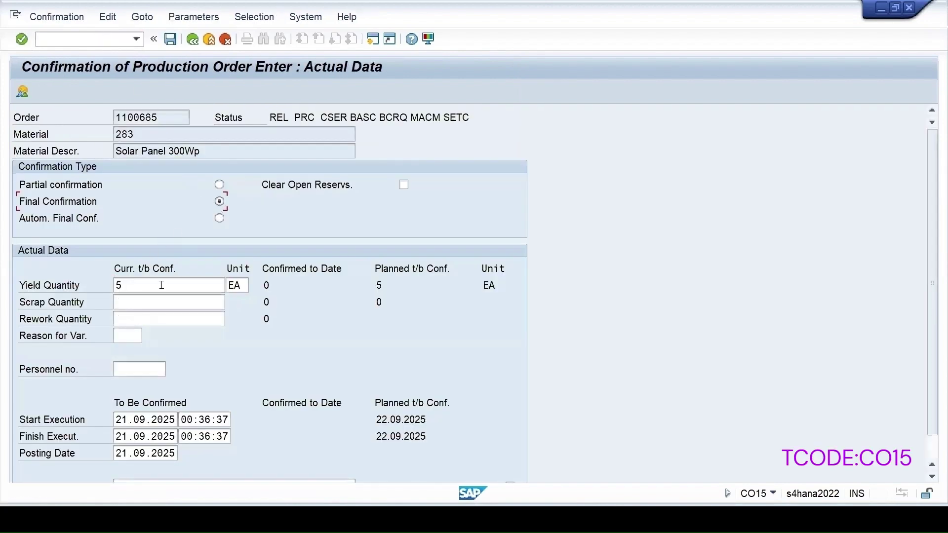
click(172, 39)
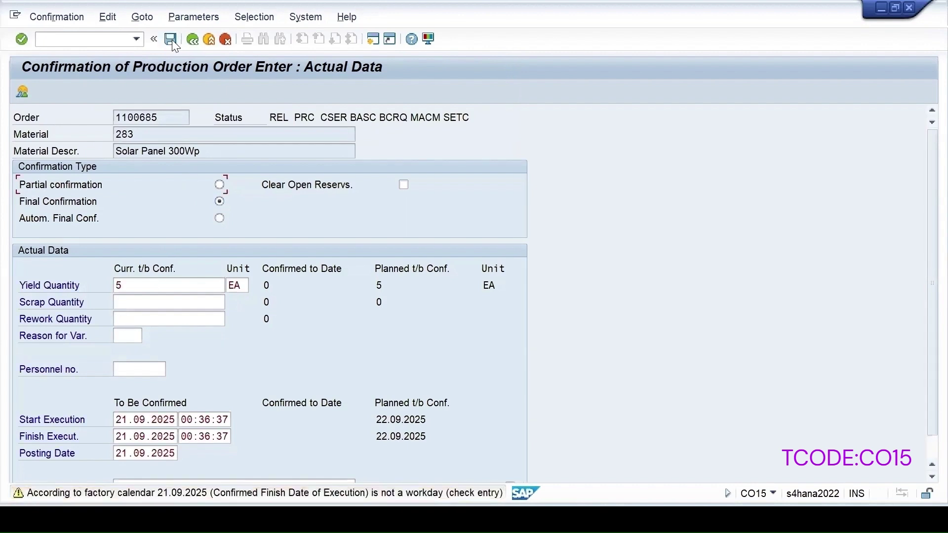
click(171, 39)
- Start transaction QA32 and run the selection to display the inspection lot worklist
click(92, 39)
text(/)
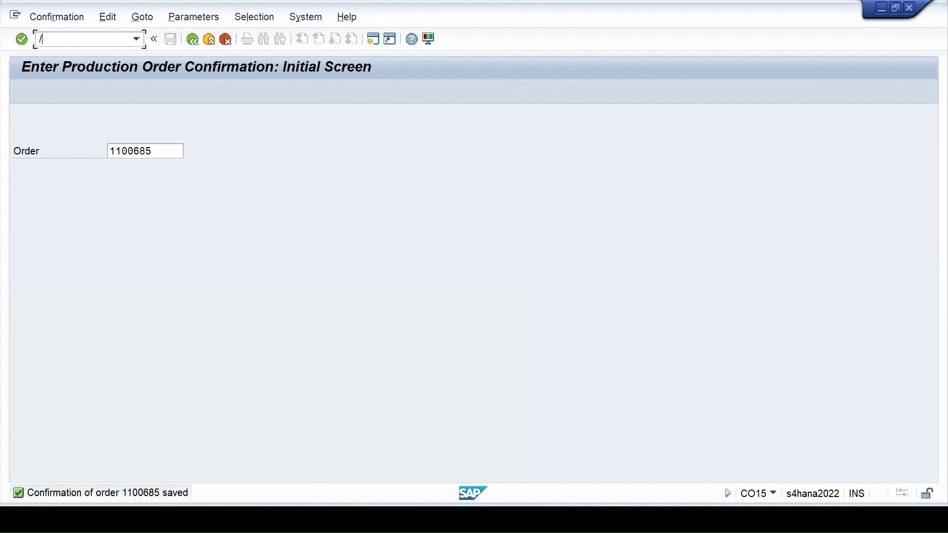
text(nqa32)
key(Return)
click(21, 91)
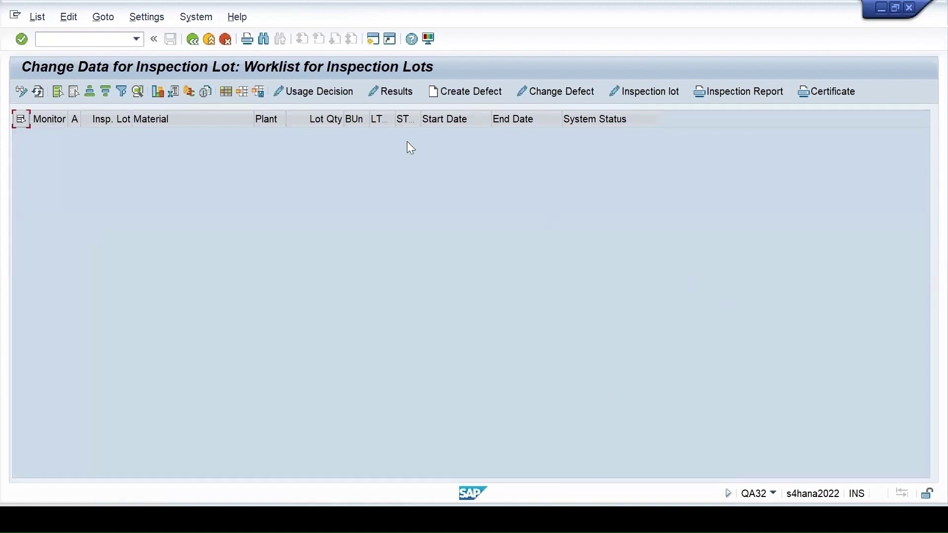
- Start transaction MIGO in a new session and load a goods receipt against the production order using its copied number
click(374, 39)
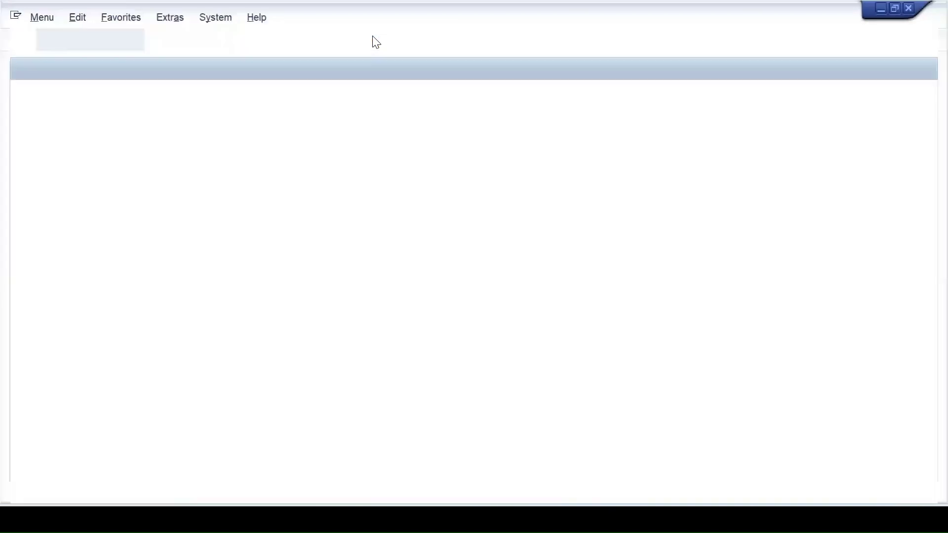
text(migo)
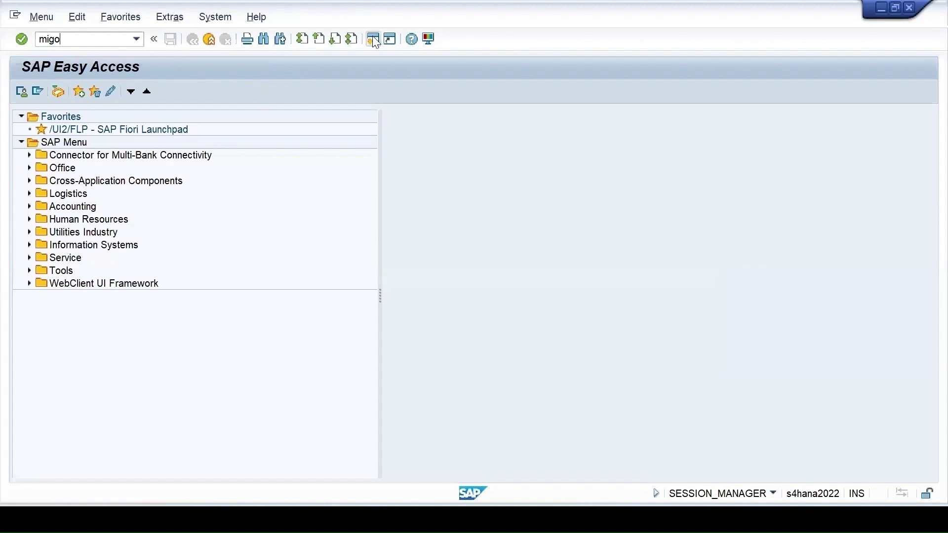
key(Return)
click(110, 115)
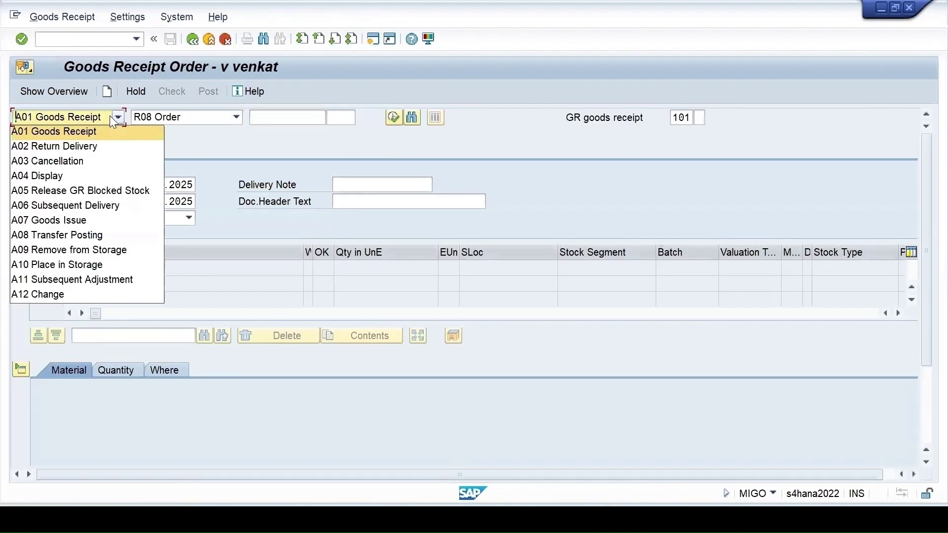
click(183, 120)
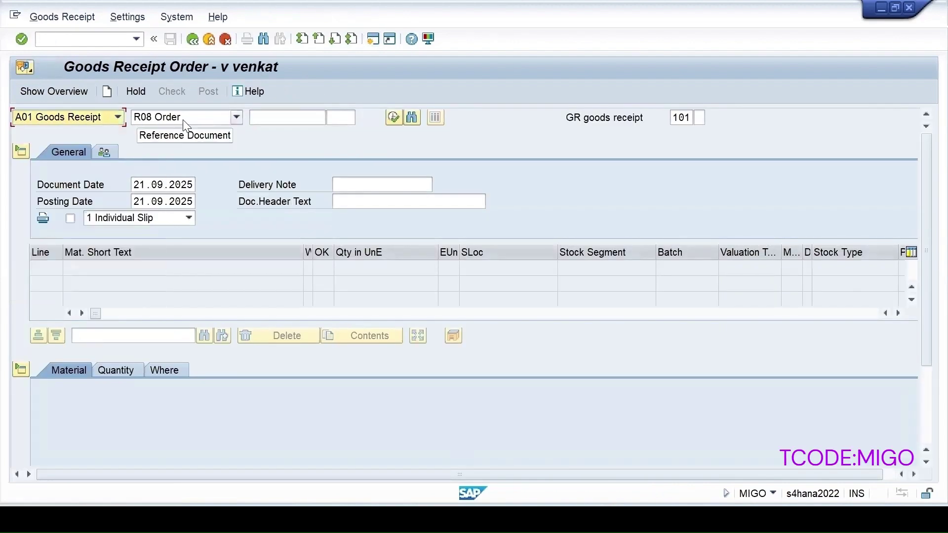
click(184, 121)
click(282, 120)
click(283, 119)
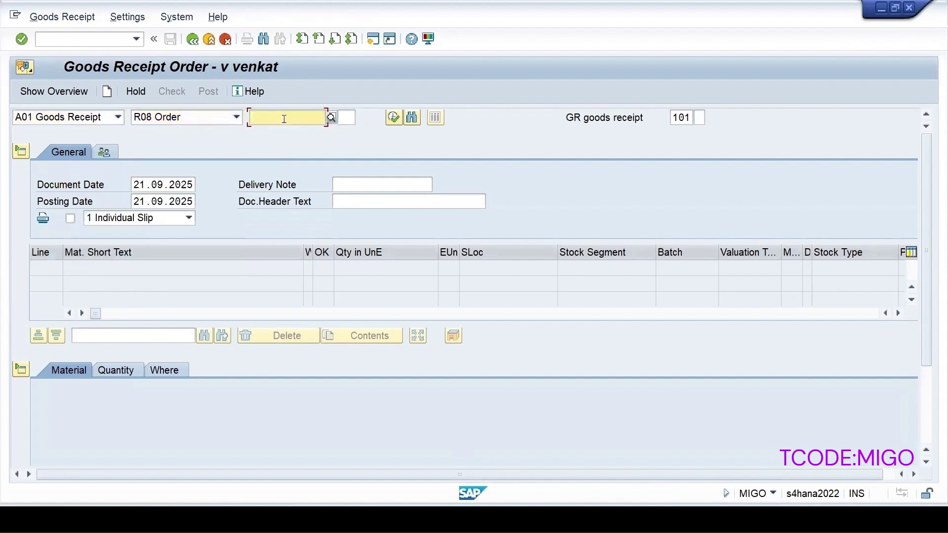
key(ctrl+v)
key(Return)
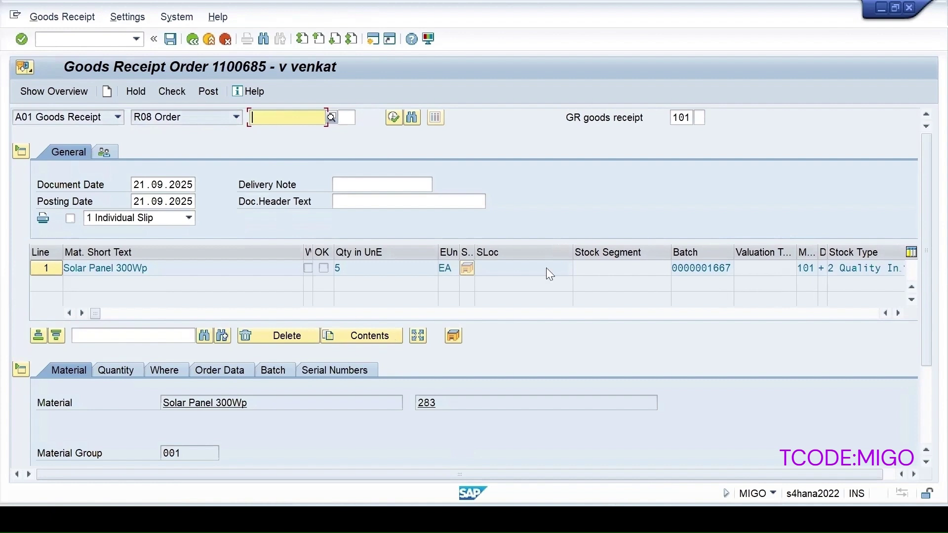
- Review the receipt item's serial numbers and batch, set its storage location to 171A and mark the item OK
click(341, 370)
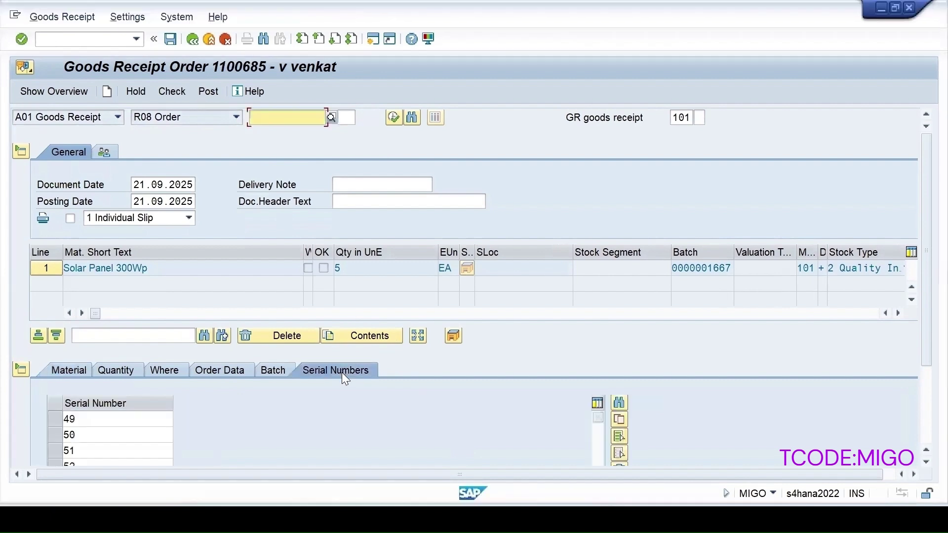
scroll(140, 406, down, 3)
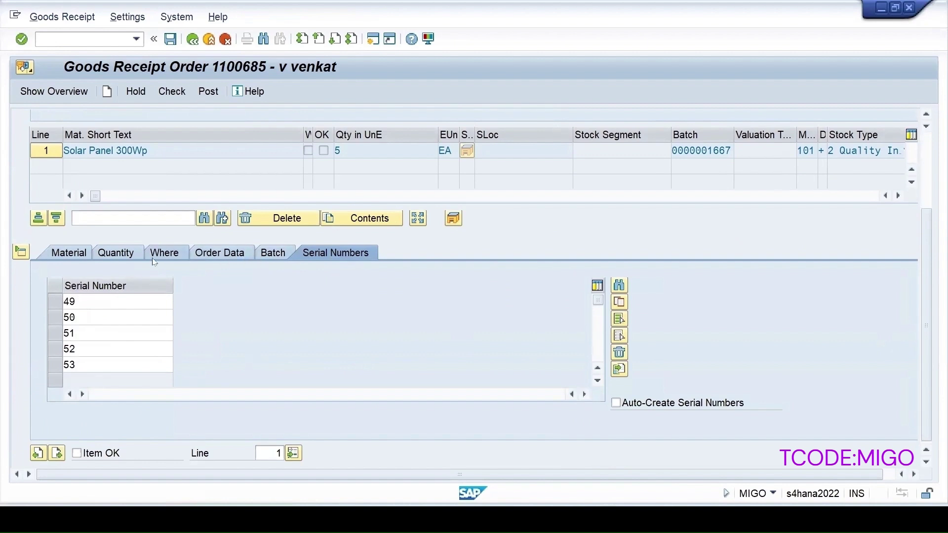
click(273, 252)
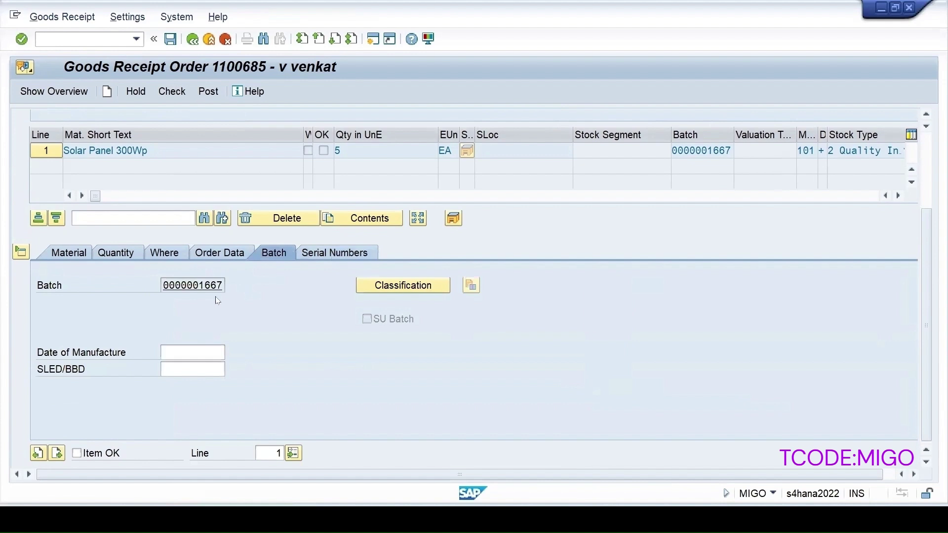
click(170, 256)
click(259, 336)
click(196, 348)
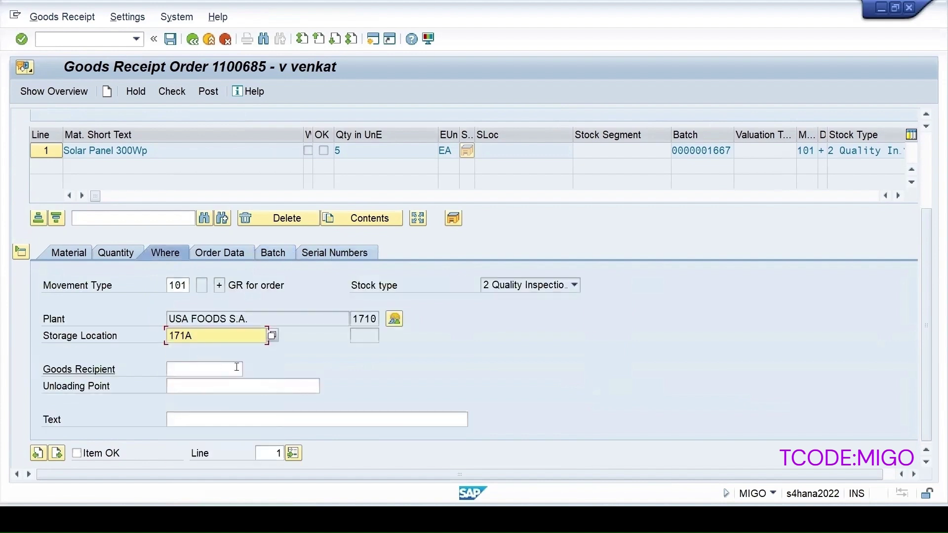
click(101, 454)
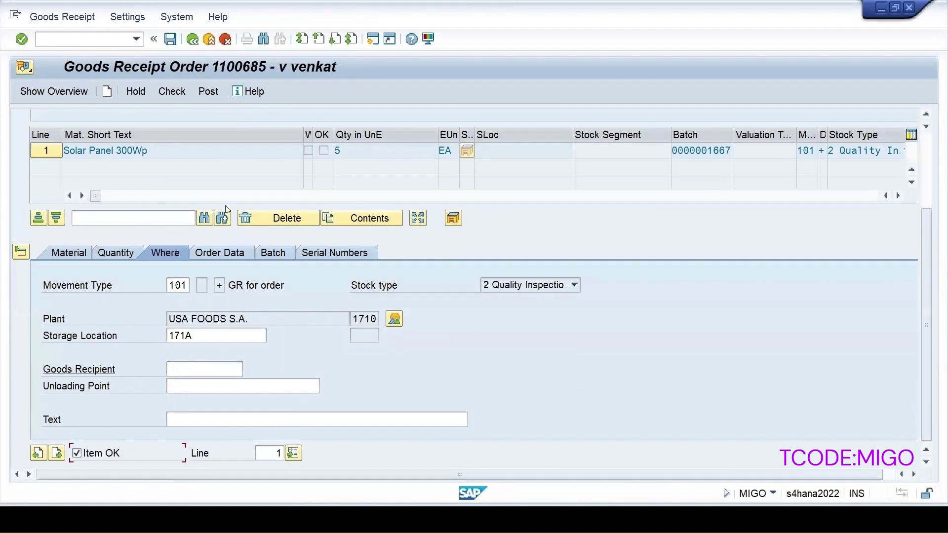
- Check the goods receipt, accept the message log and post the receipt
click(172, 91)
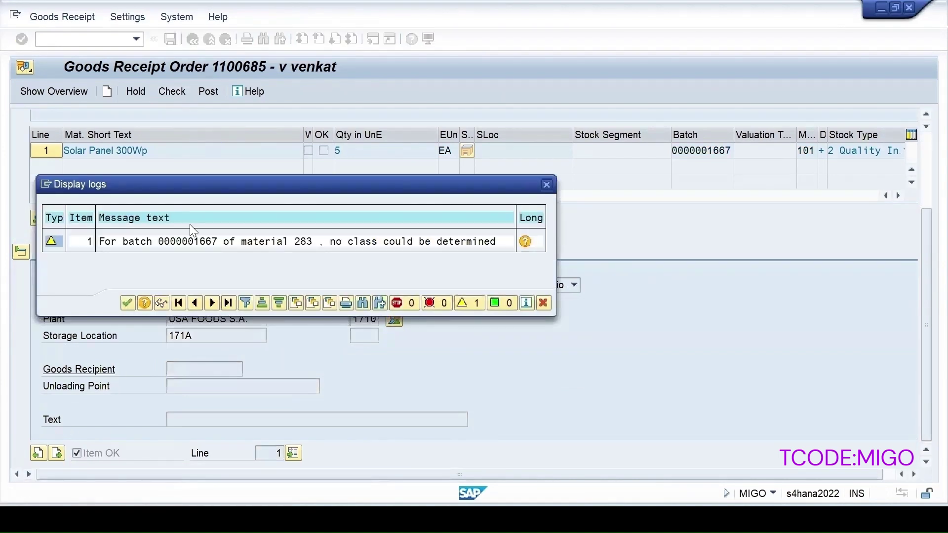
click(125, 303)
click(208, 93)
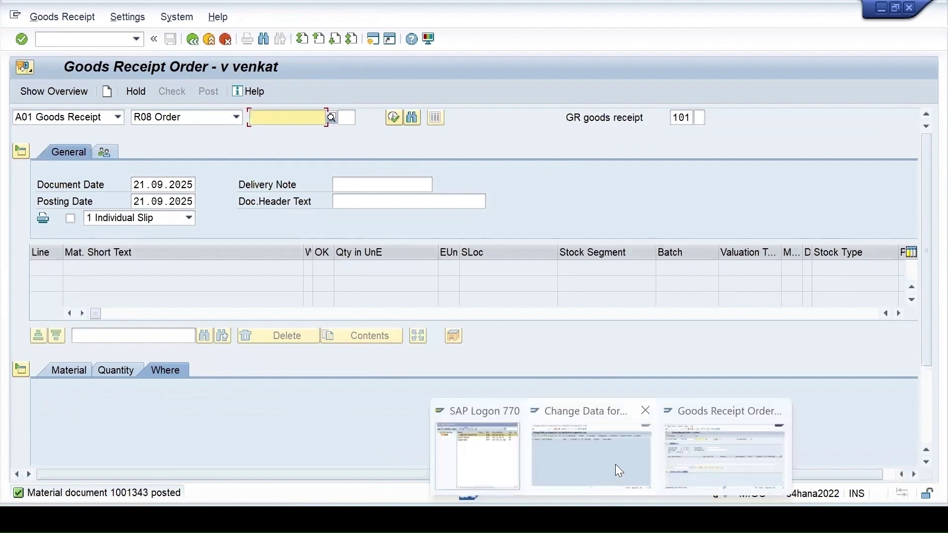
- Switch back to the QA32 worklist, refresh it and open results recording for the inspection lot of material 283
click(615, 465)
click(38, 91)
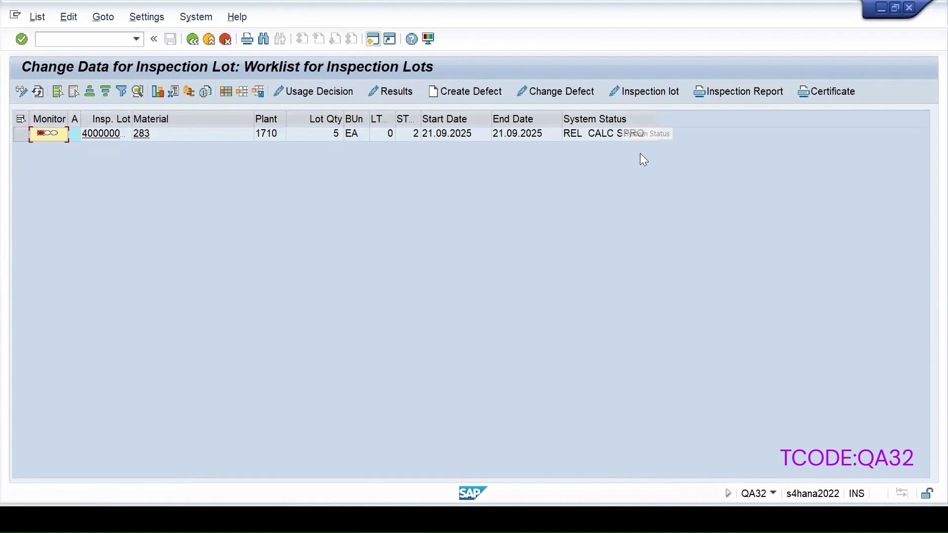
click(20, 133)
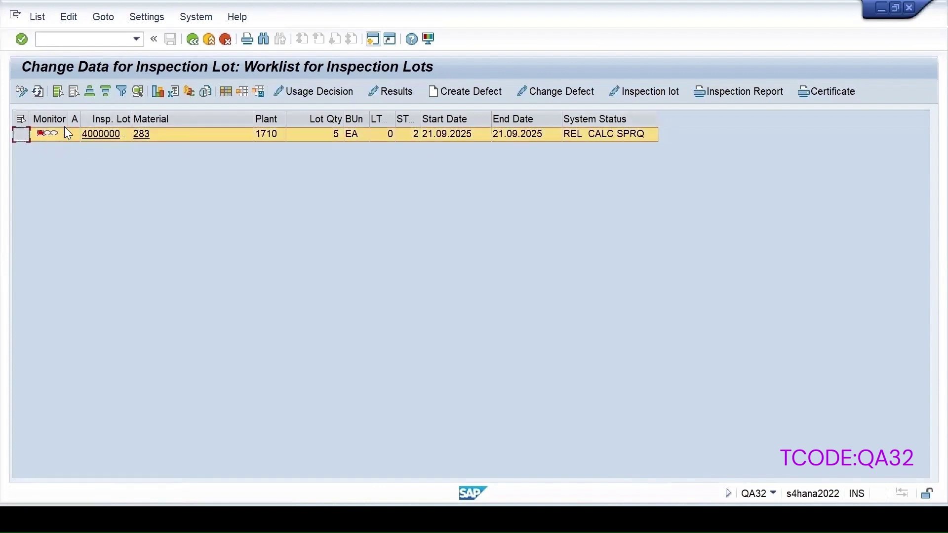
click(404, 89)
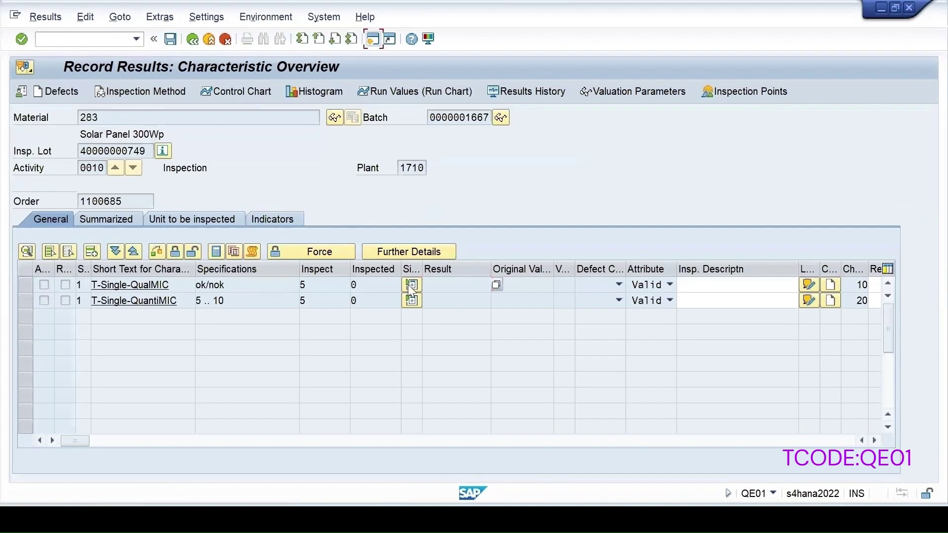
- Record inspection unit 49 with NOK for T-Single-QualMIC and the value 4 for T-Single-QuantiMIC
click(411, 285)
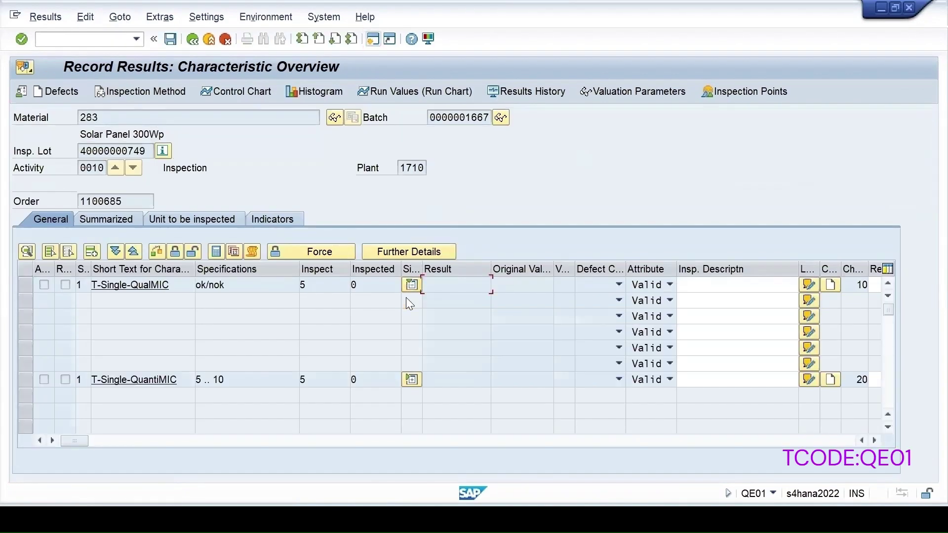
click(411, 379)
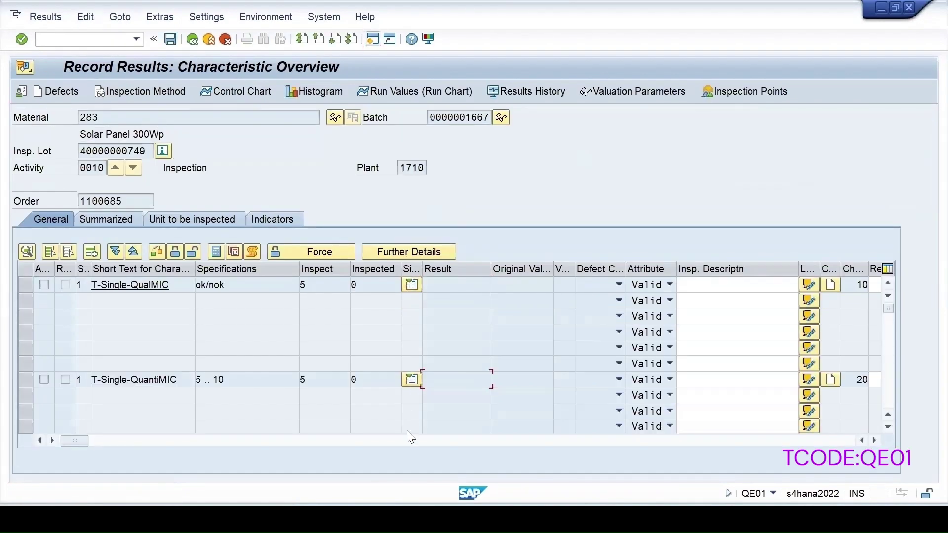
click(187, 223)
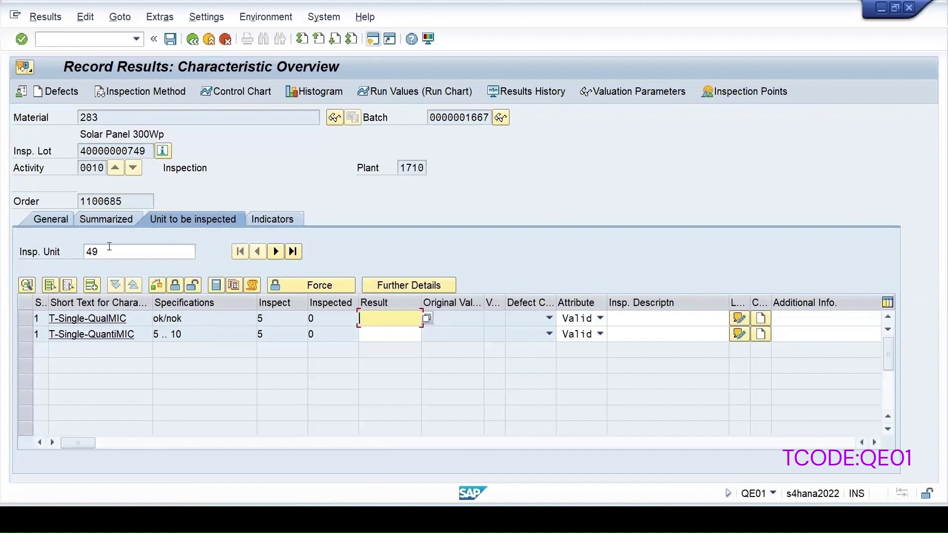
drag(105, 251, 46, 251)
click(393, 319)
click(428, 320)
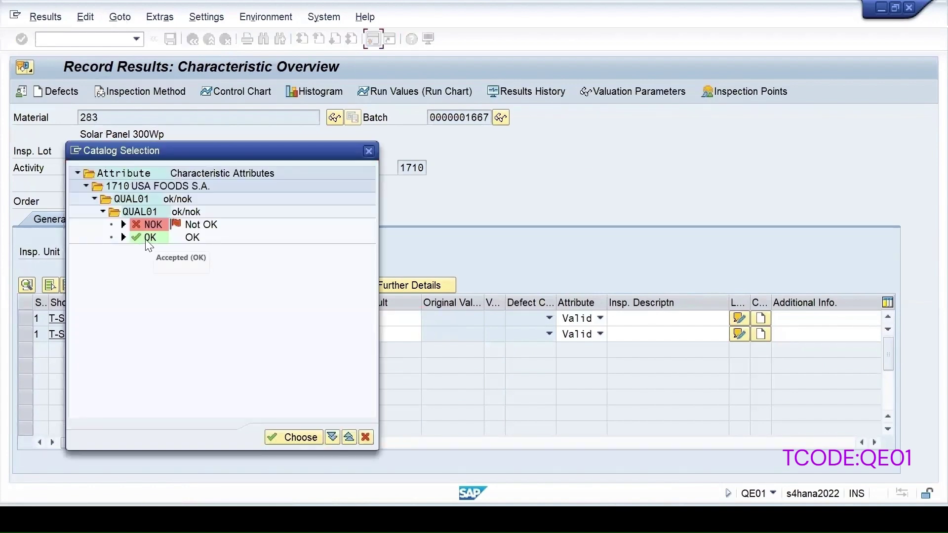
double_click(151, 225)
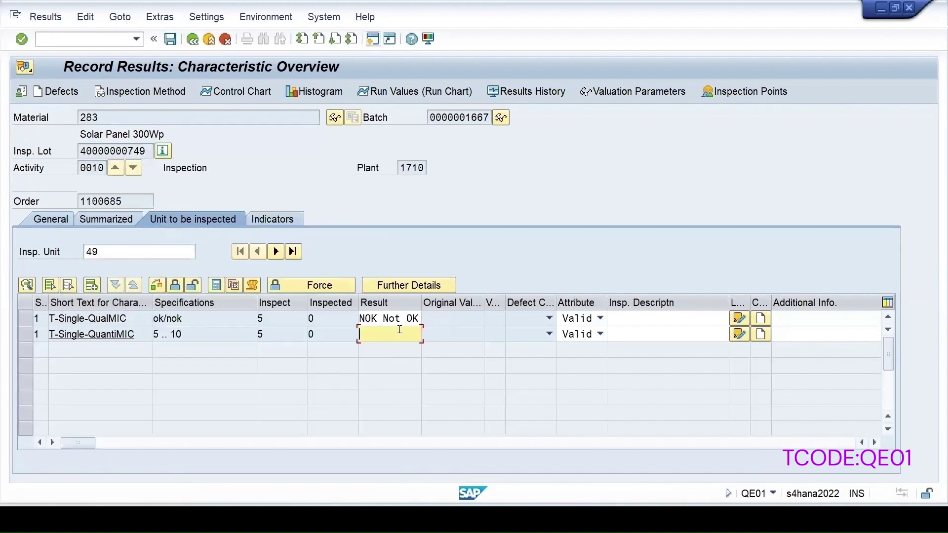
text(5)
key(BackSpace)
text(4)
key(Return)
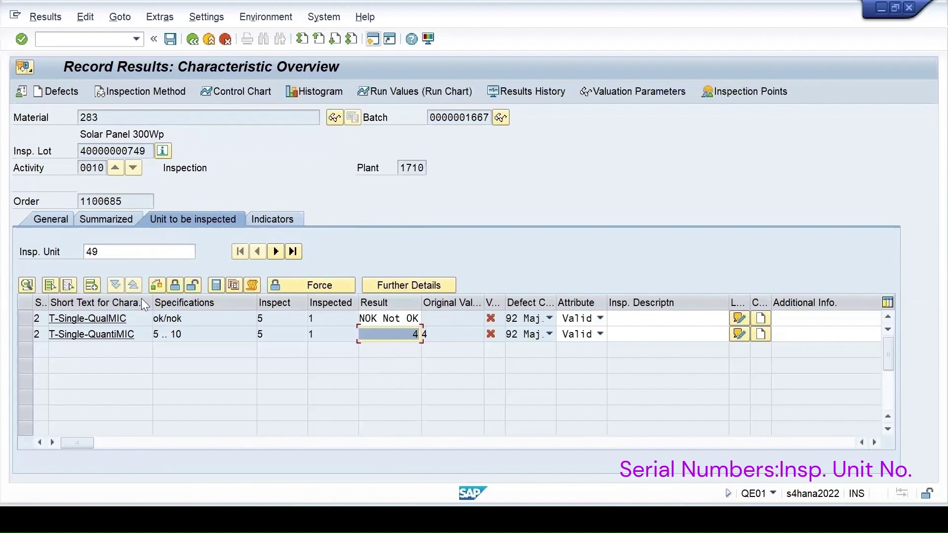
- Record inspection unit 50 with OK for T-Single-QualMIC and the value 5 for T-Single-QuantiMIC
click(276, 253)
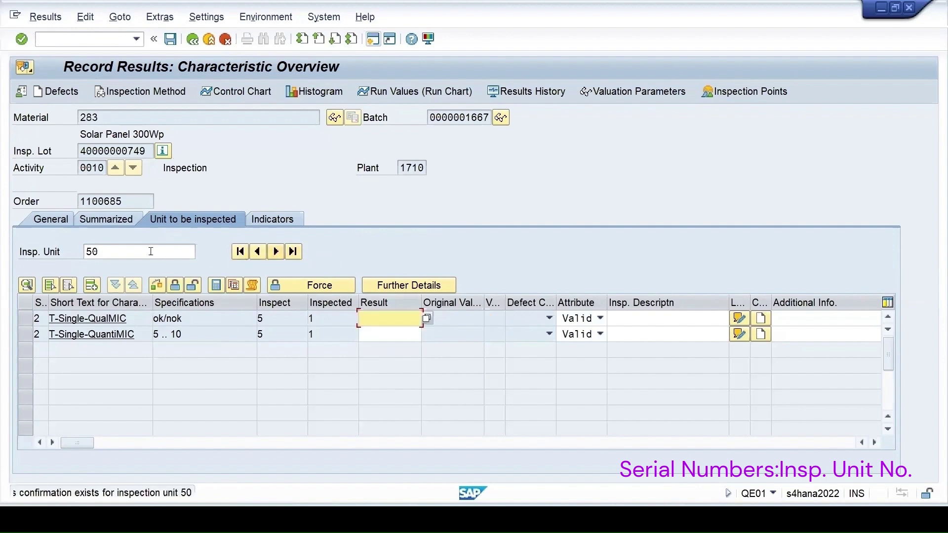
click(402, 320)
click(390, 172)
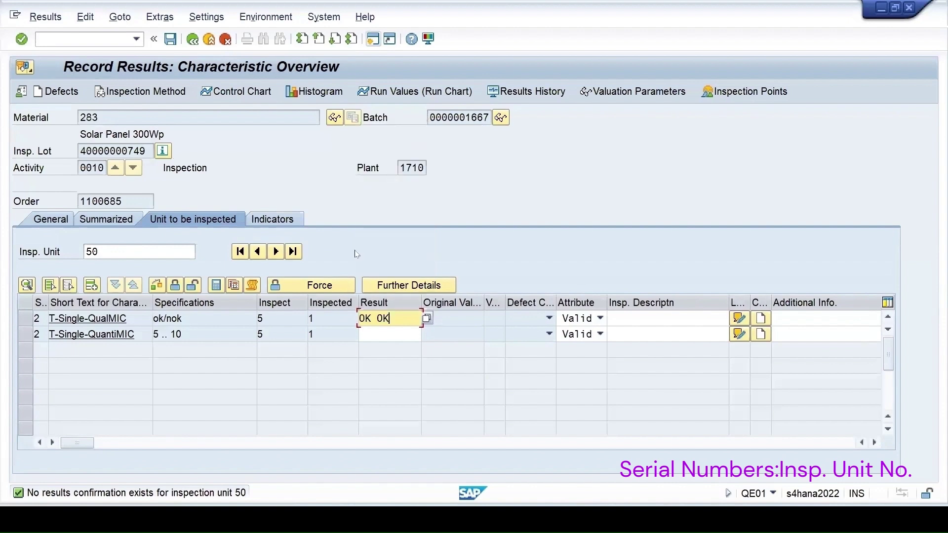
click(379, 336)
text(5)
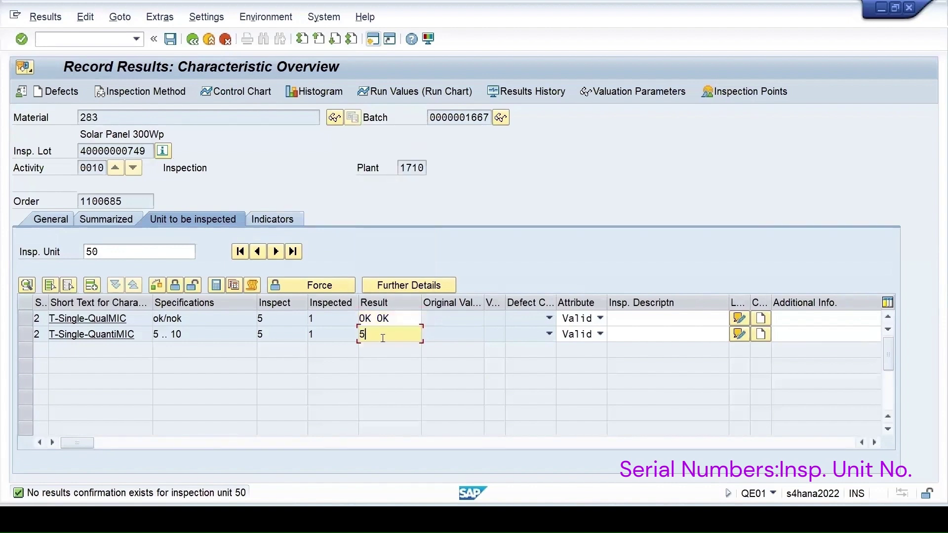
key(Return)
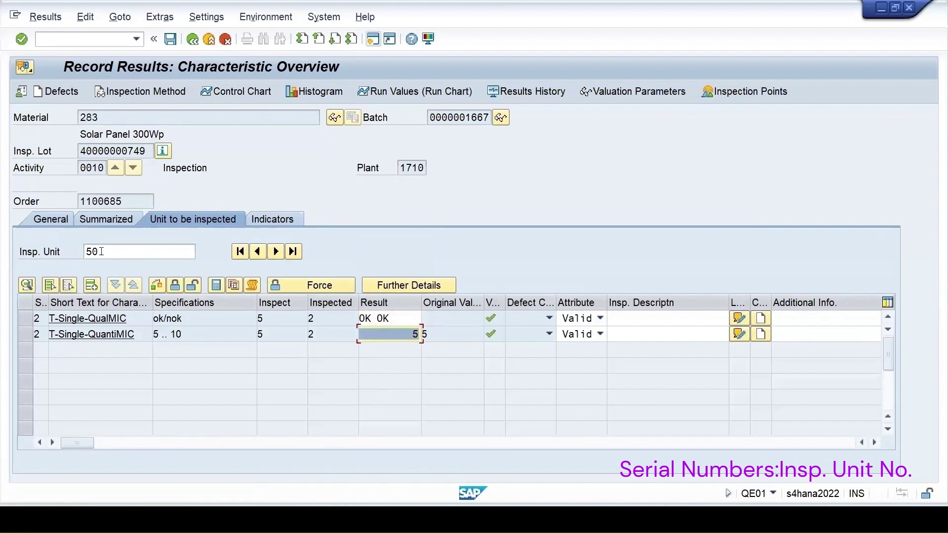
- Advance to inspection unit 51, save the recorded results and refresh the inspection lot worklist
click(275, 253)
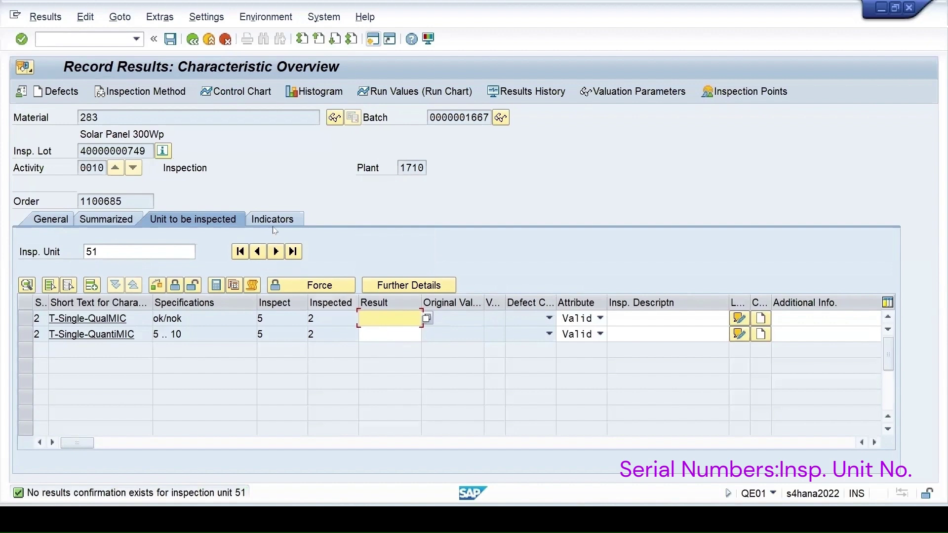
click(168, 38)
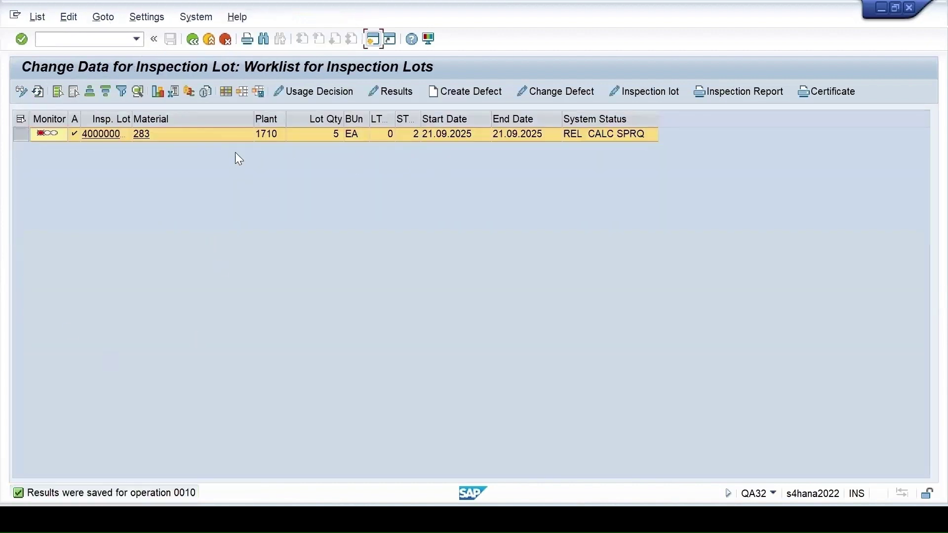
click(38, 91)
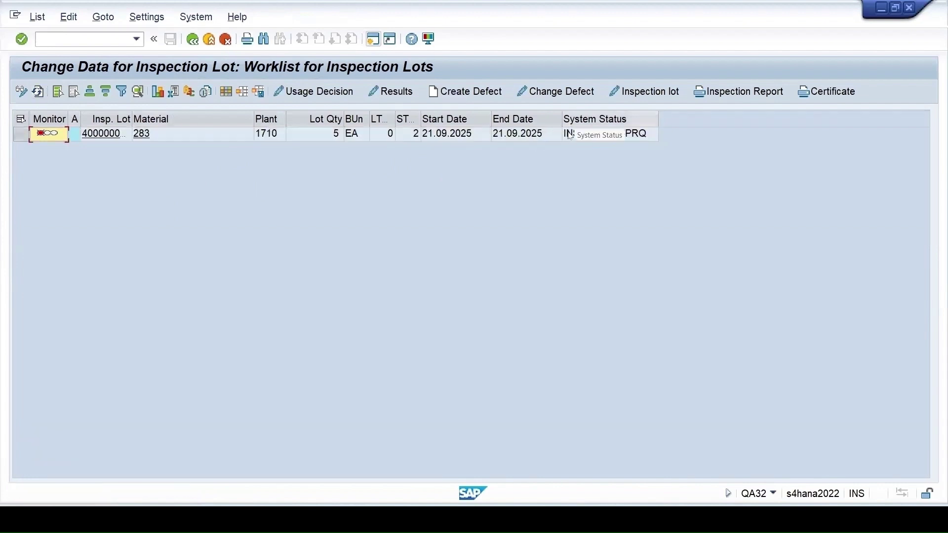
- Start transaction QE51N in a new session and run the results recording worklist for plant 1710
click(376, 44)
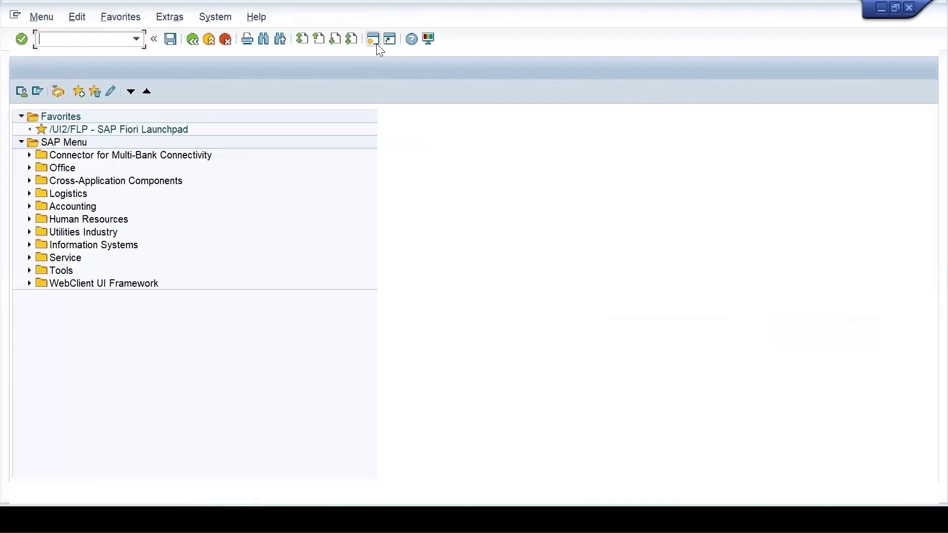
text(51n)
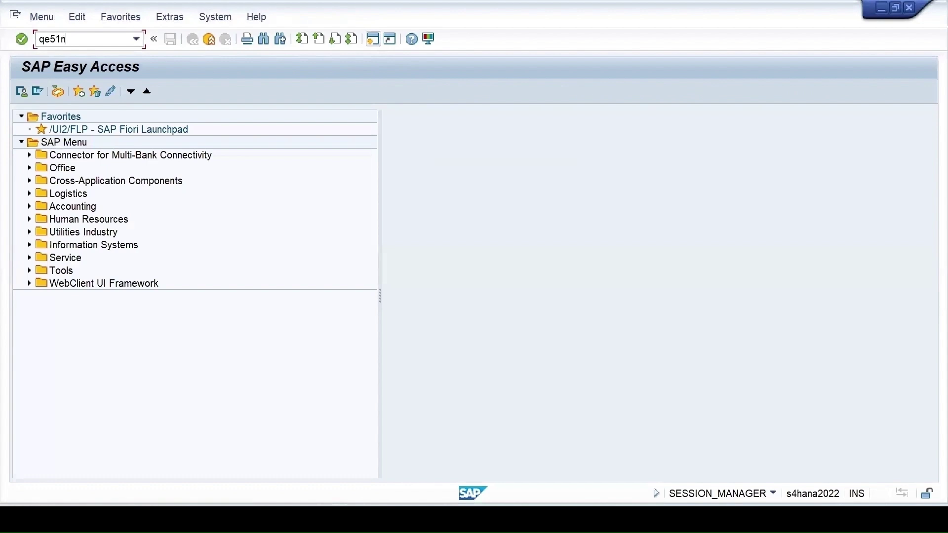
key(Return)
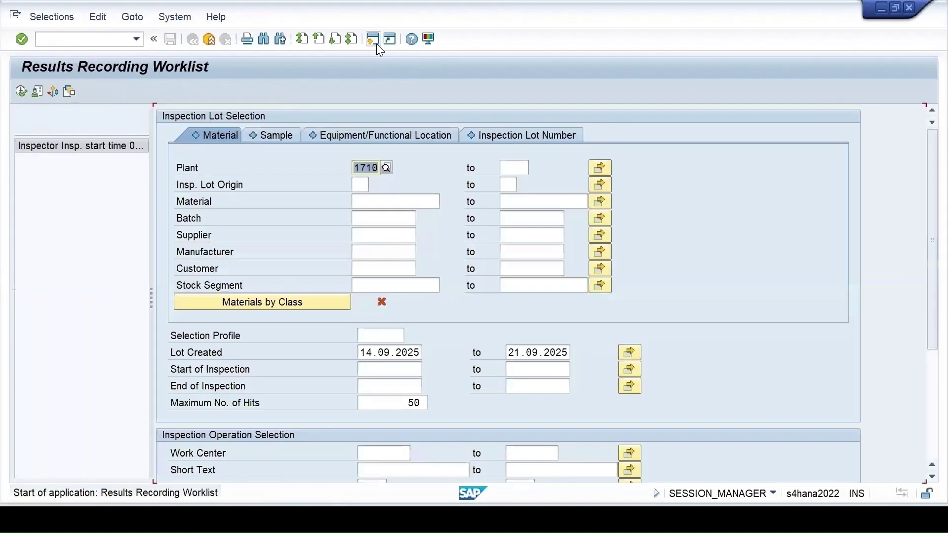
click(20, 91)
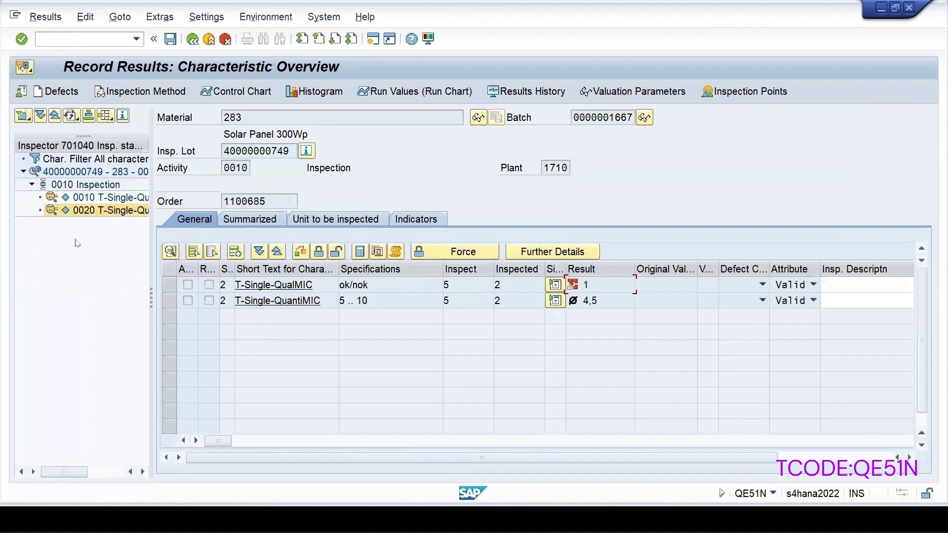
- Record OK for inspection units 51, 52 and 53 of T-Single-QualMIC and close the characteristic
click(97, 199)
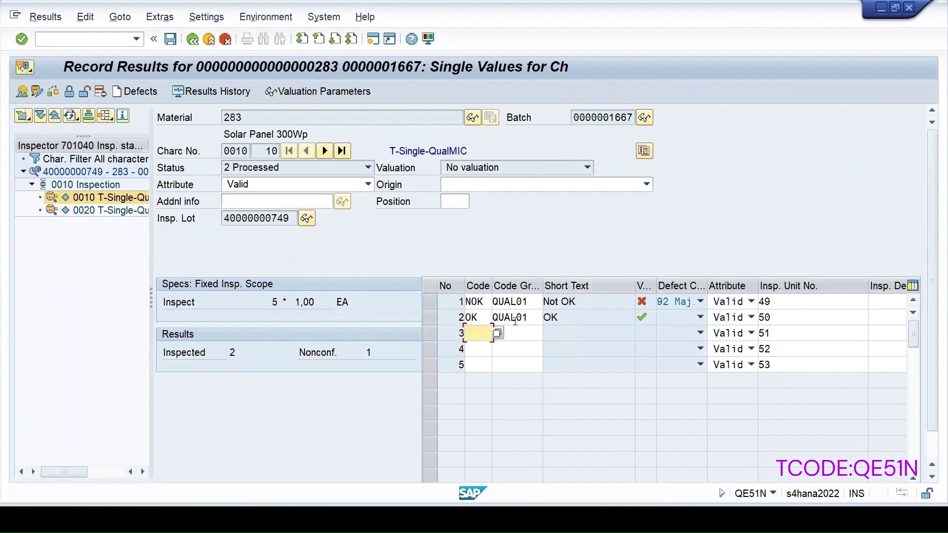
key(space)
click(479, 350)
click(479, 351)
key(space)
click(475, 363)
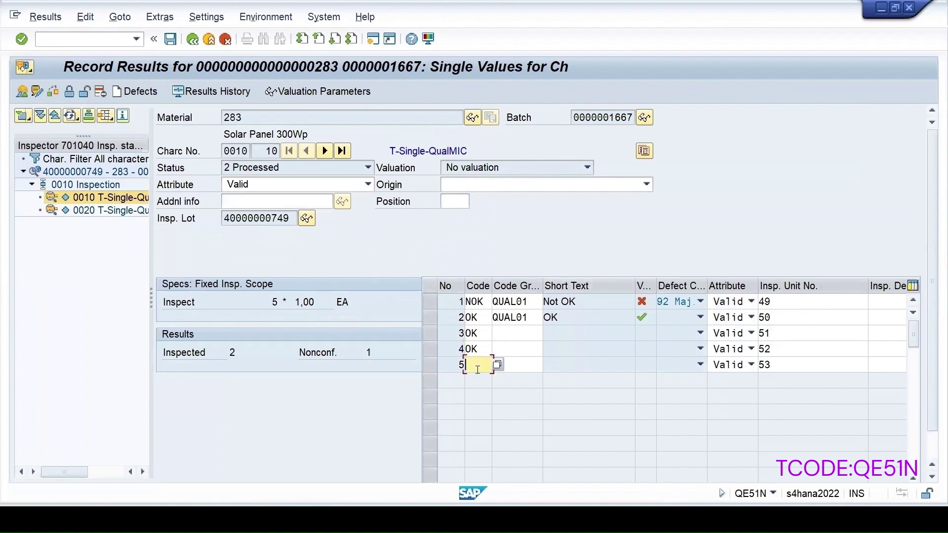
key(Return)
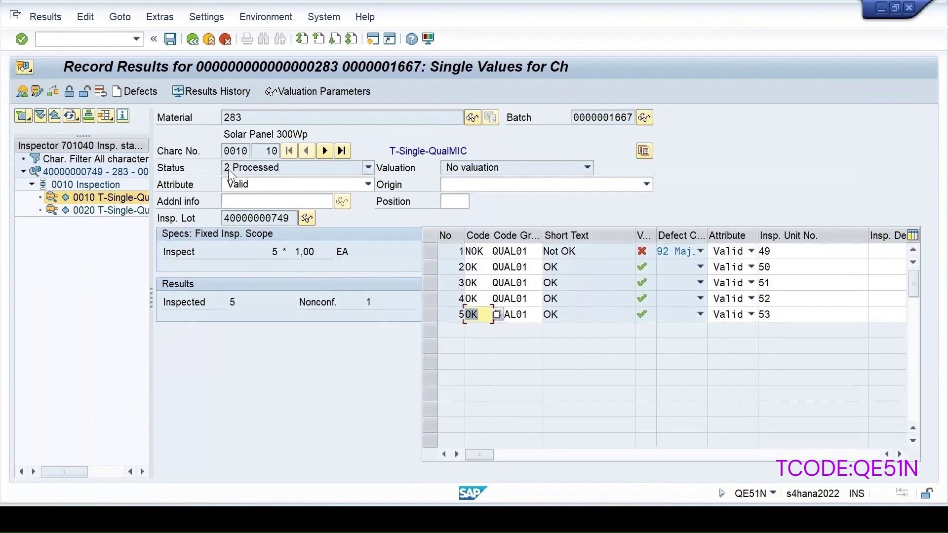
click(69, 92)
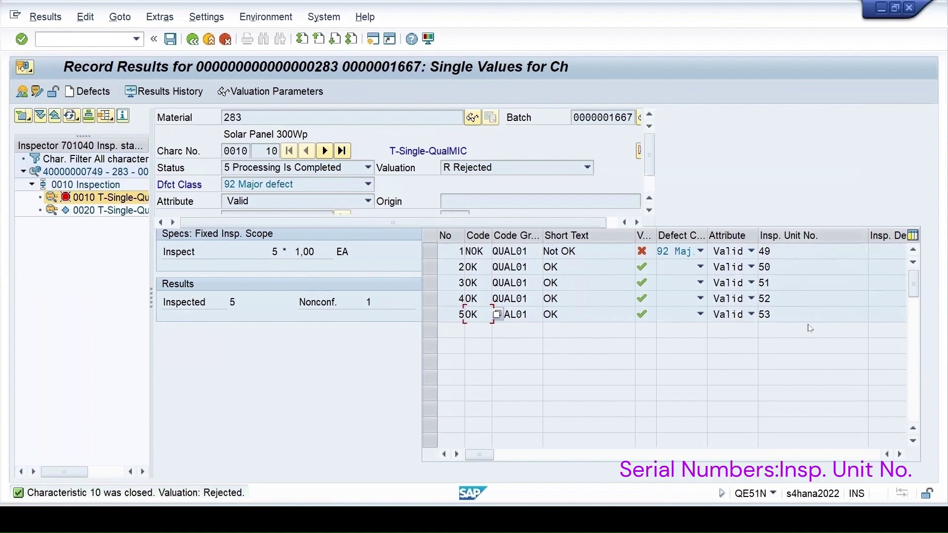
double_click(773, 251)
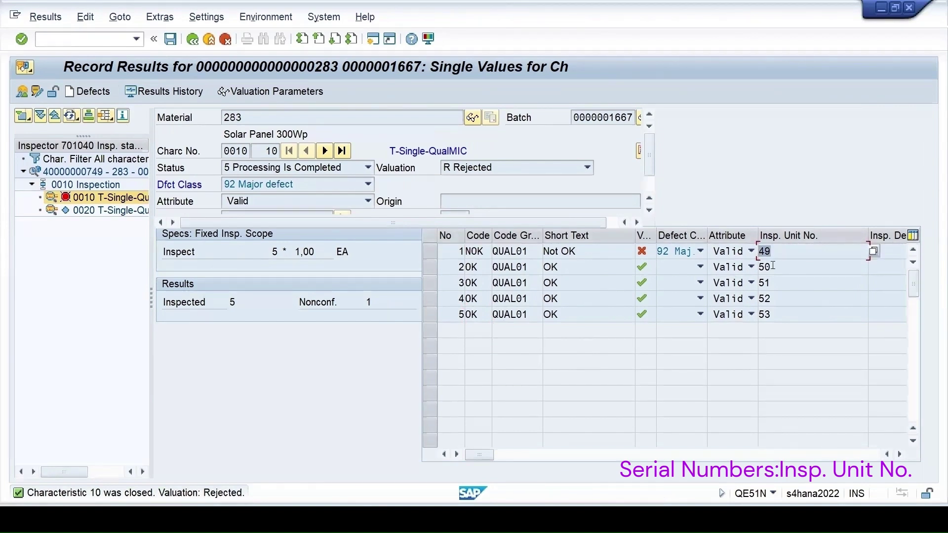
- Record T-Single-QuantiMIC values 5, 6 and 7 for inspection units 51, 52 and 53, close the characteristic and save the results
click(93, 212)
text(5)
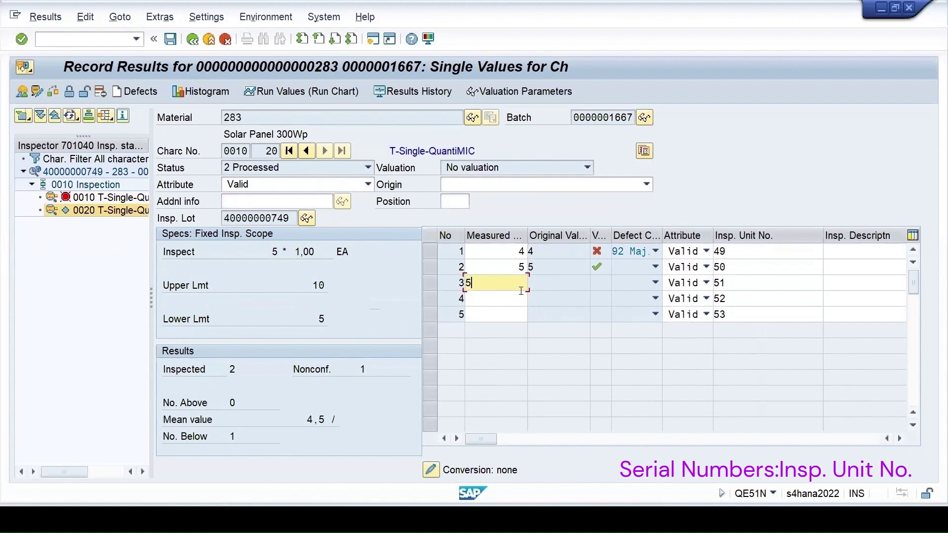
click(521, 300)
text(6)
click(514, 315)
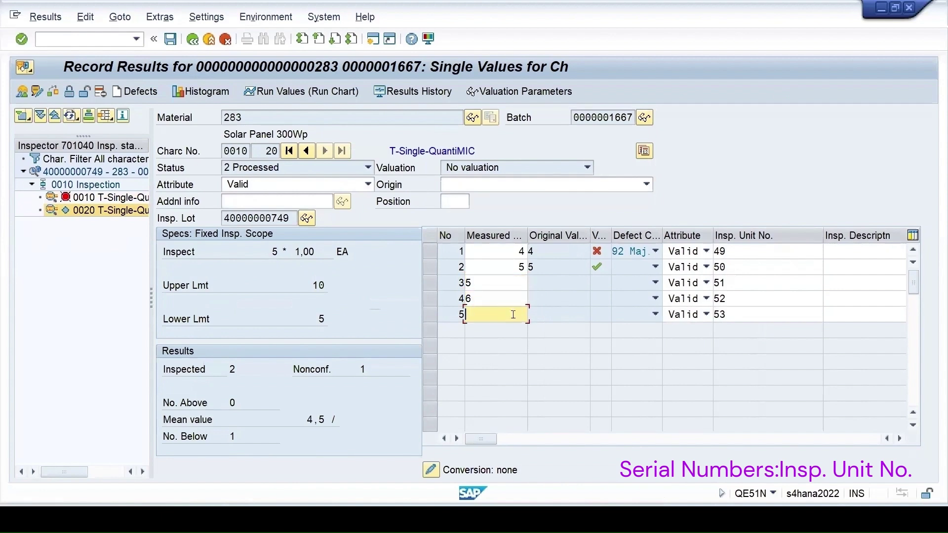
text(7)
key(Return)
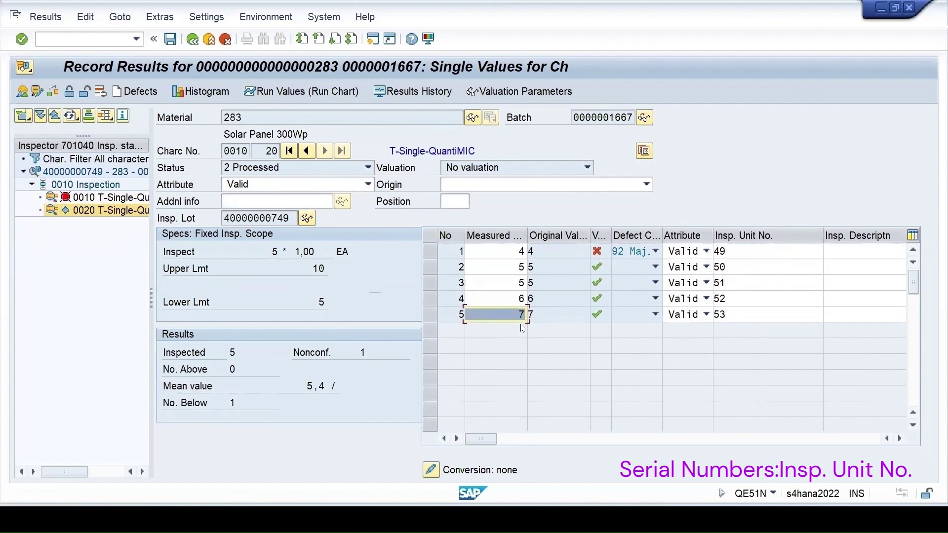
click(68, 92)
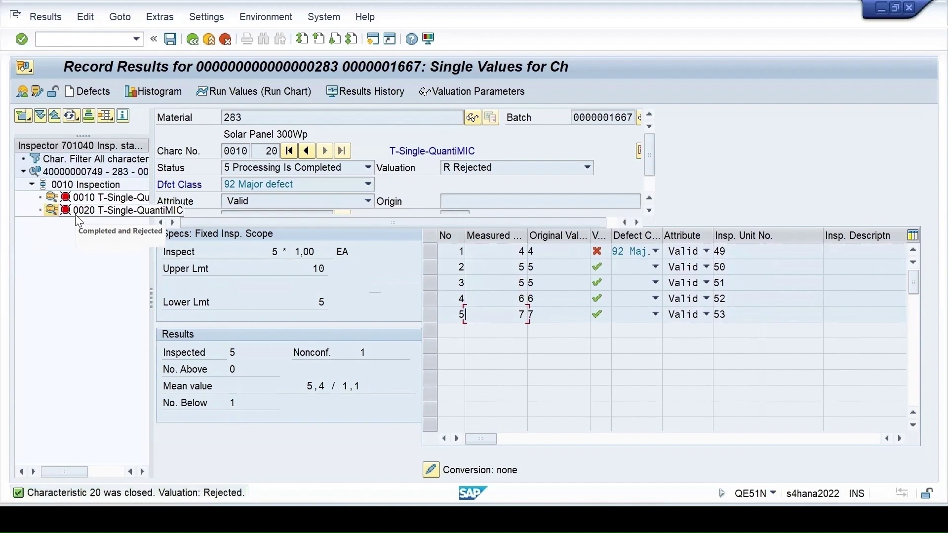
click(170, 40)
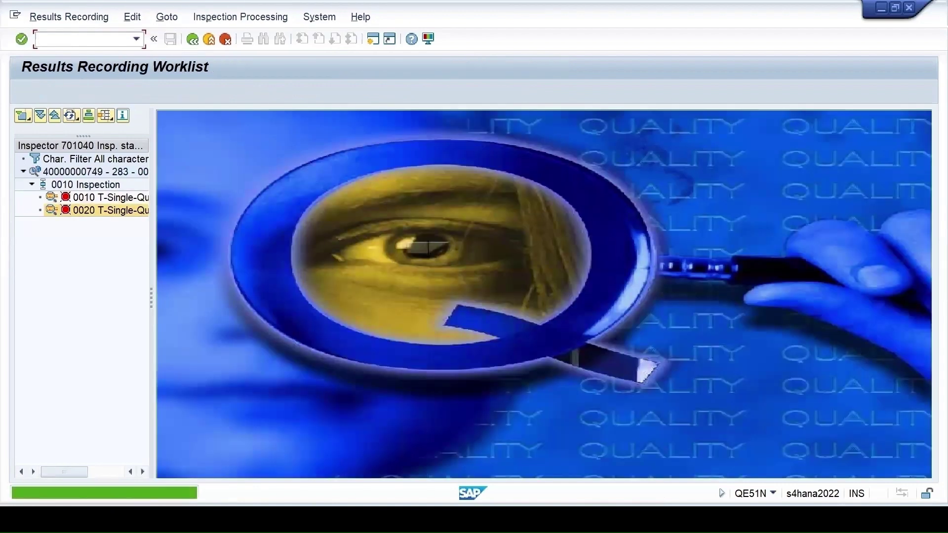
- Switch to the inspection lot worklist, refresh it and open the usage decision for material 283's lot
mouse_move(611, 520)
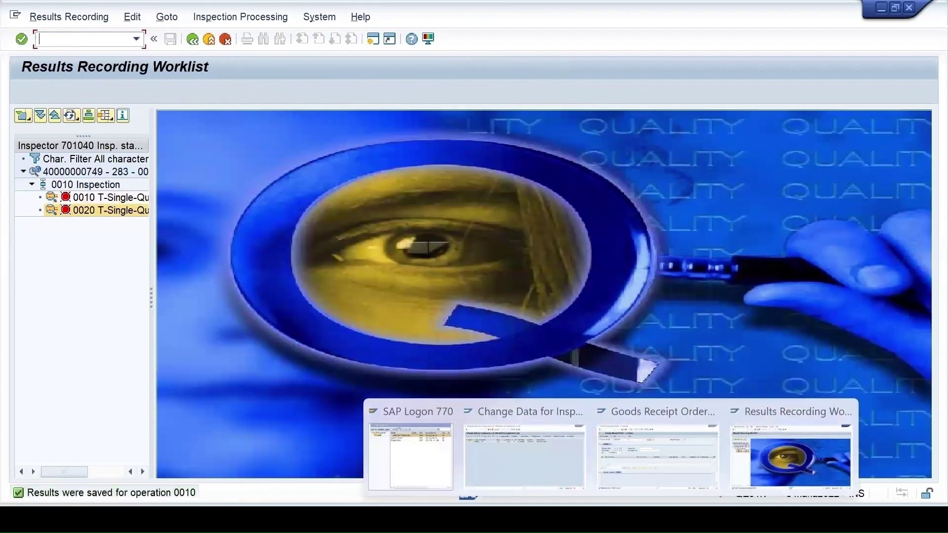
click(543, 475)
click(39, 92)
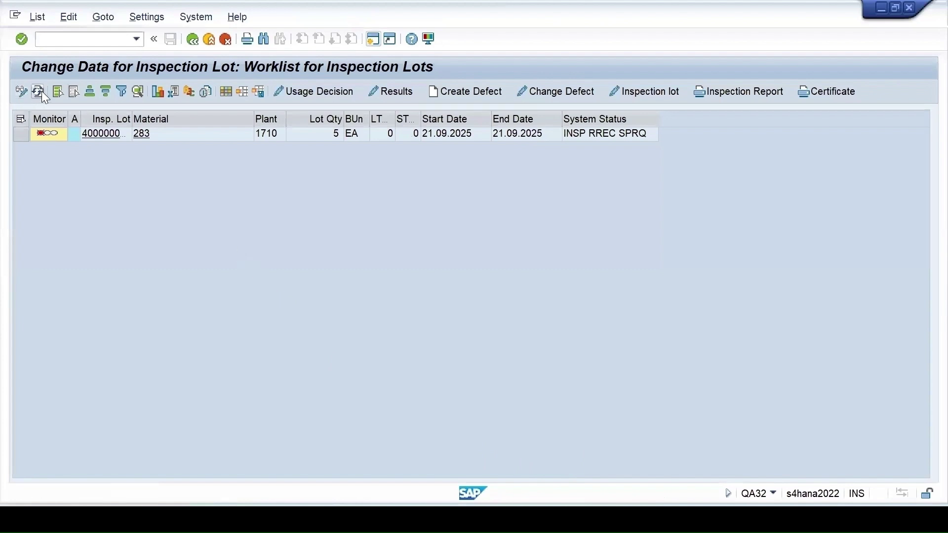
click(49, 134)
click(21, 134)
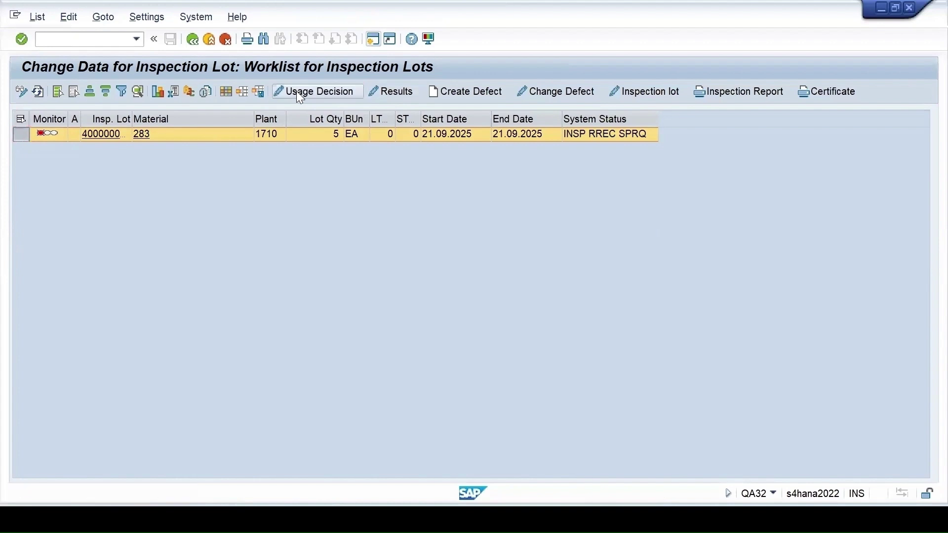
click(296, 91)
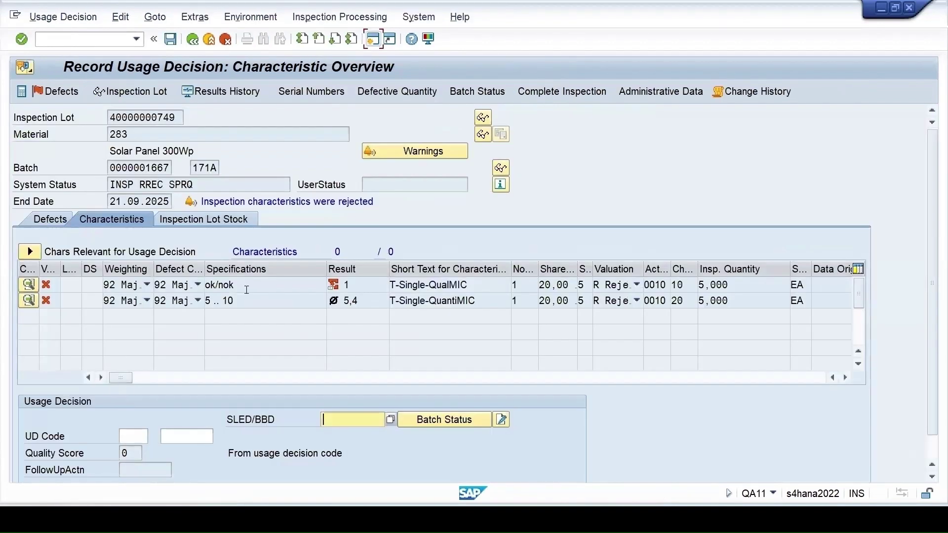
- Set the usage decision code to A1, Accepted-unrestricted stock, from selected set UD04
click(133, 436)
click(153, 437)
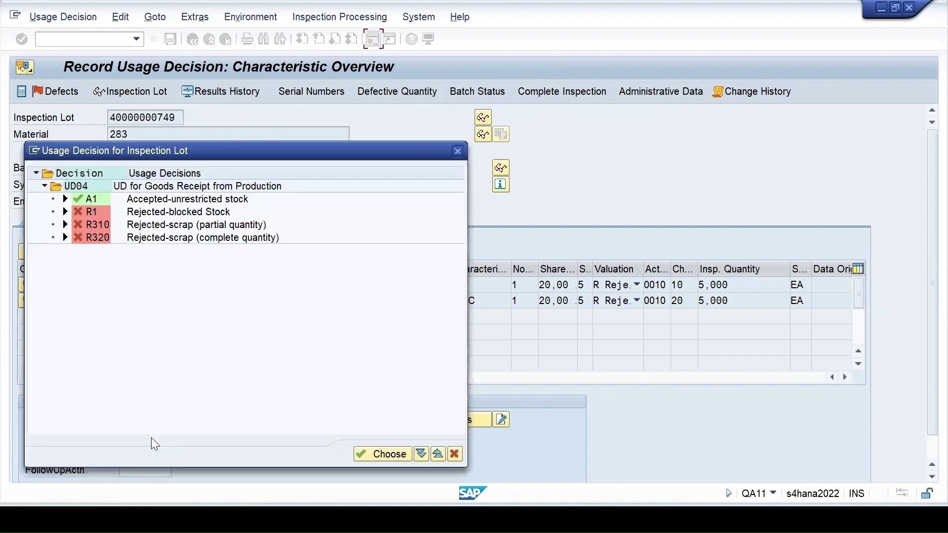
double_click(87, 198)
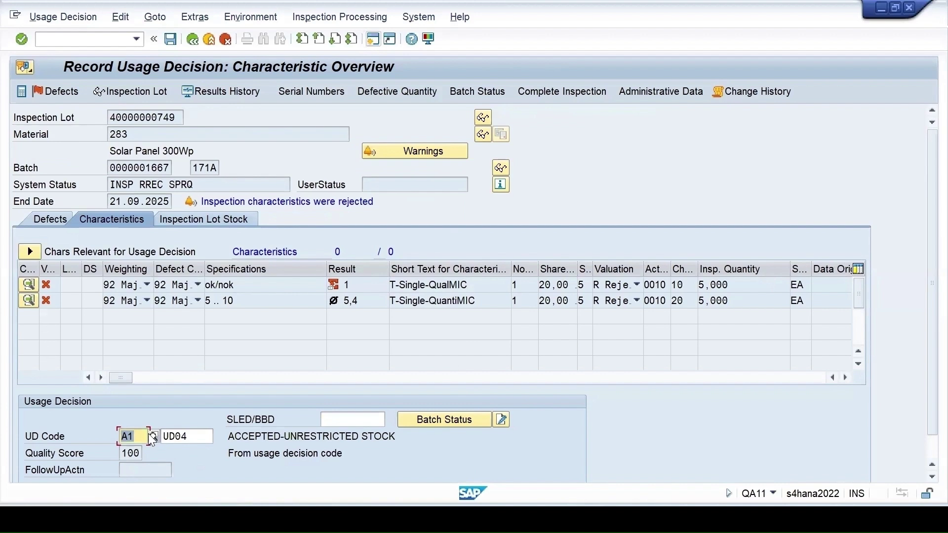
- Open the inspection lot stock, display the lot's serial numbers and examine the stock information of serial number 49
click(198, 220)
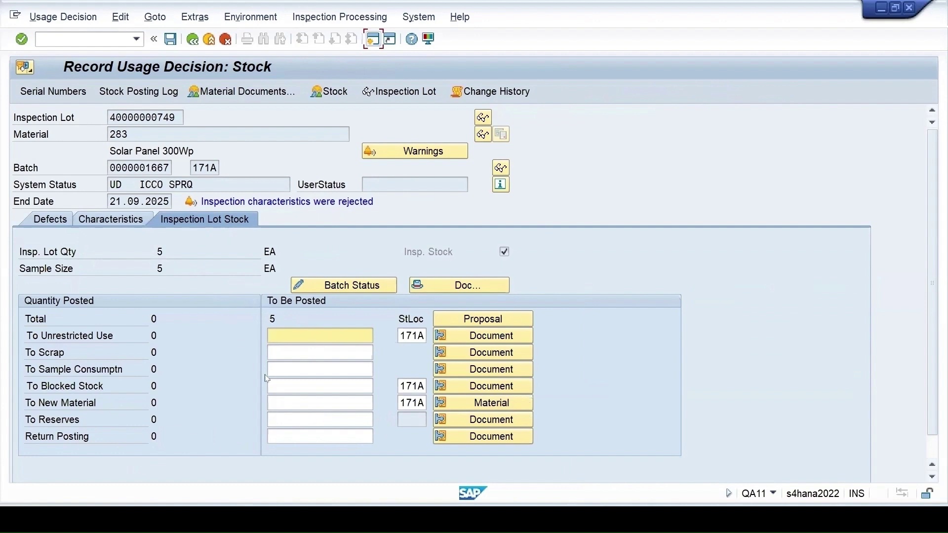
click(65, 93)
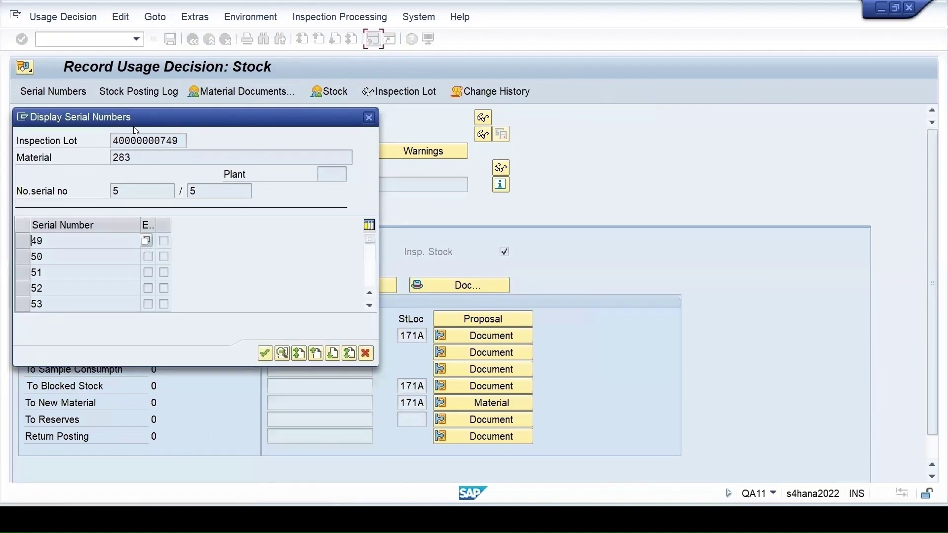
double_click(46, 241)
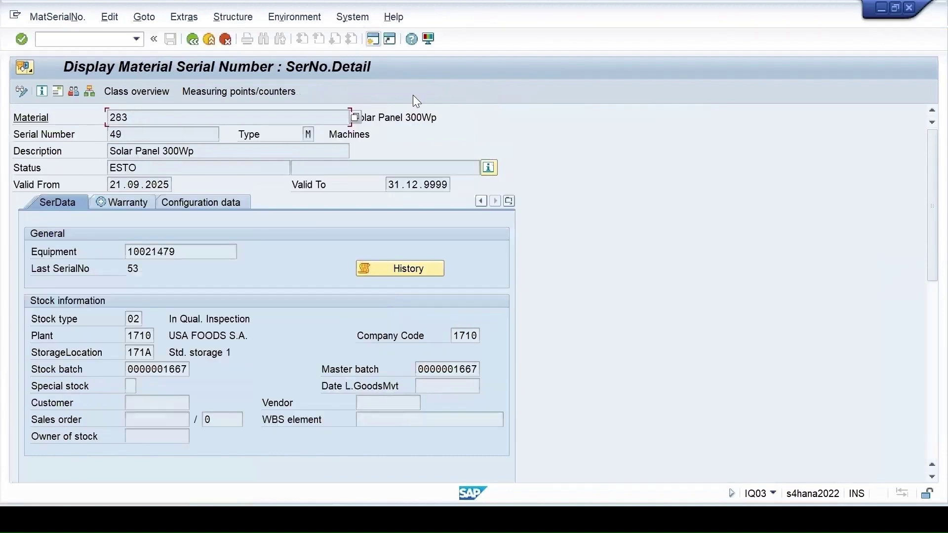
click(135, 322)
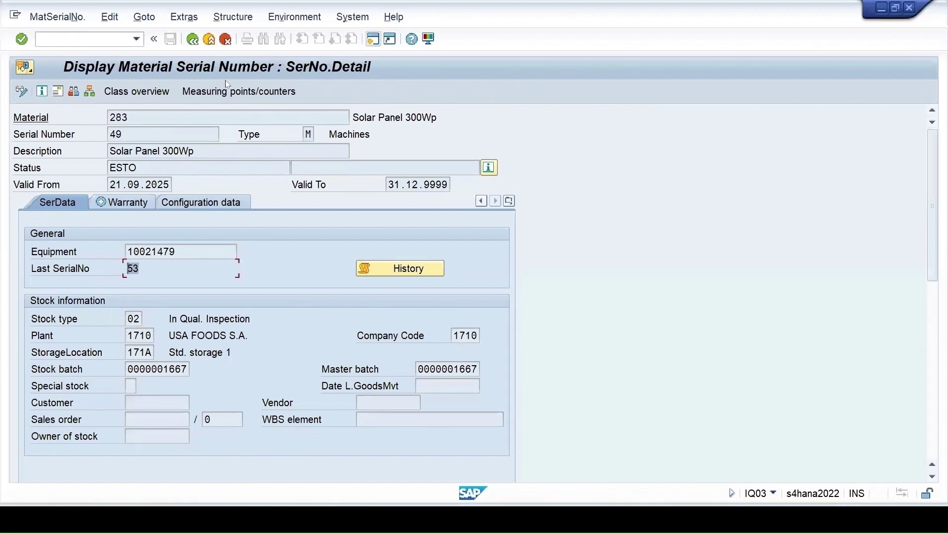
click(193, 40)
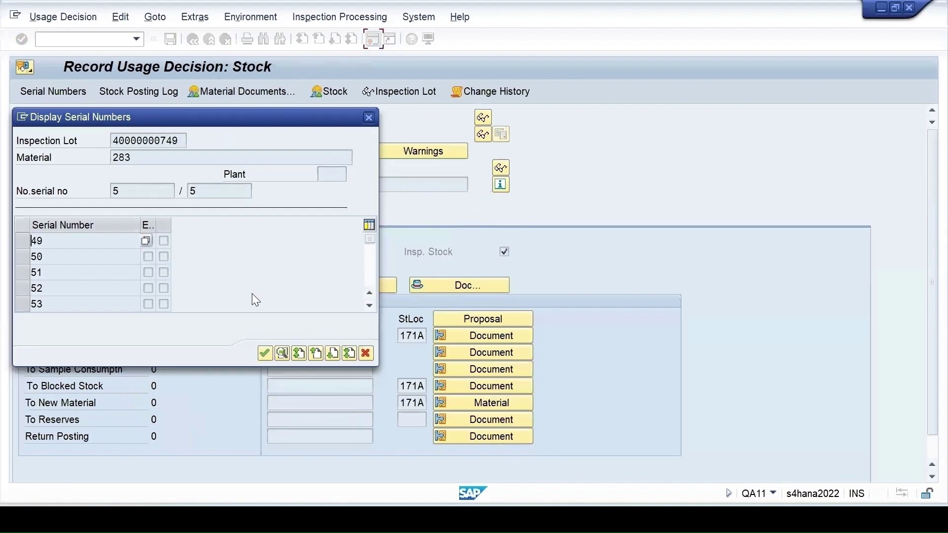
click(259, 353)
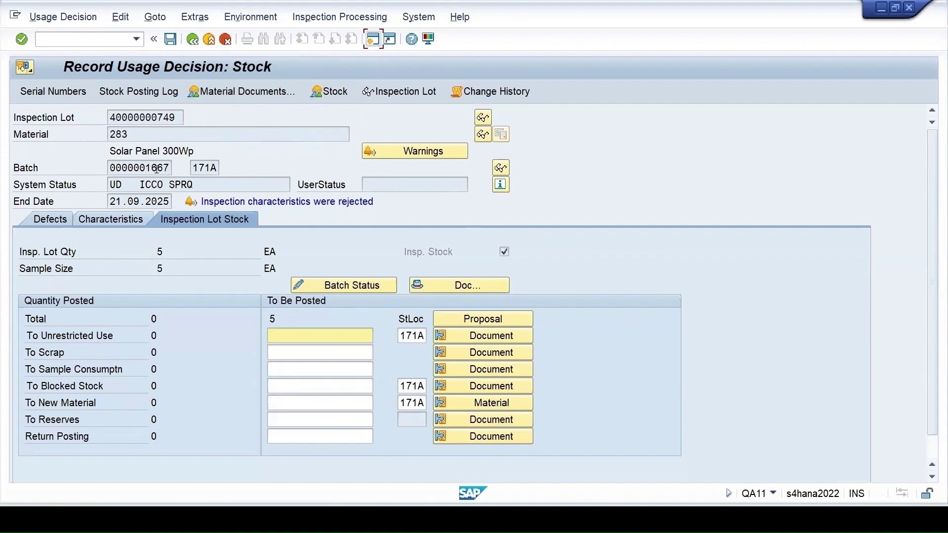
click(330, 93)
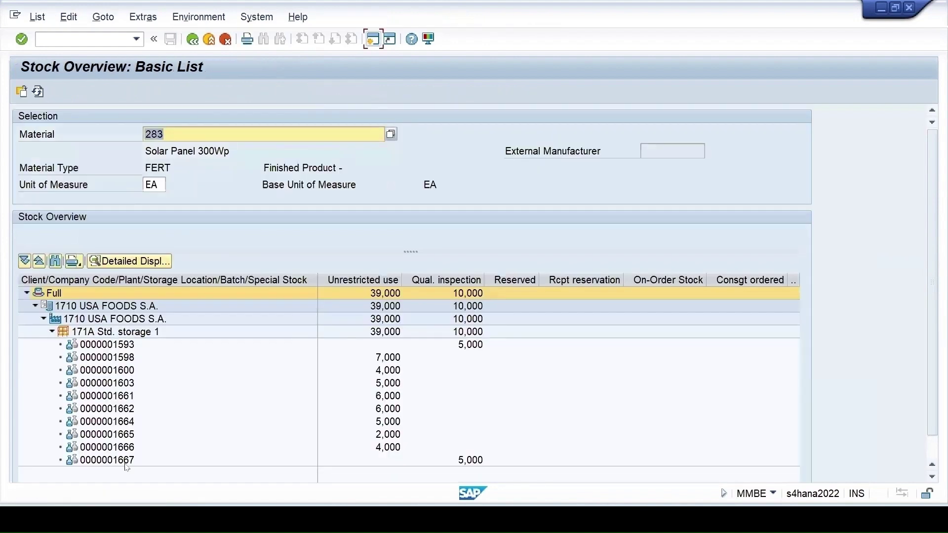
click(127, 460)
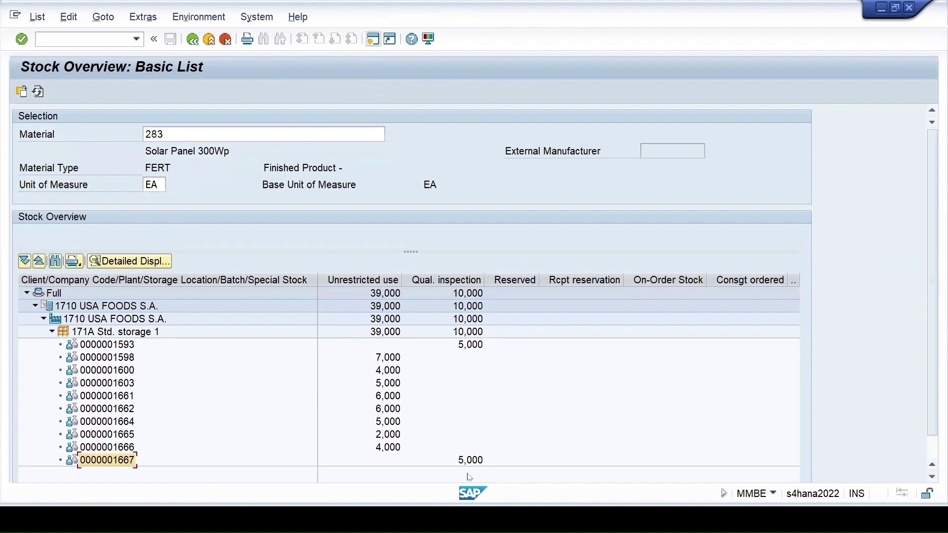
click(193, 39)
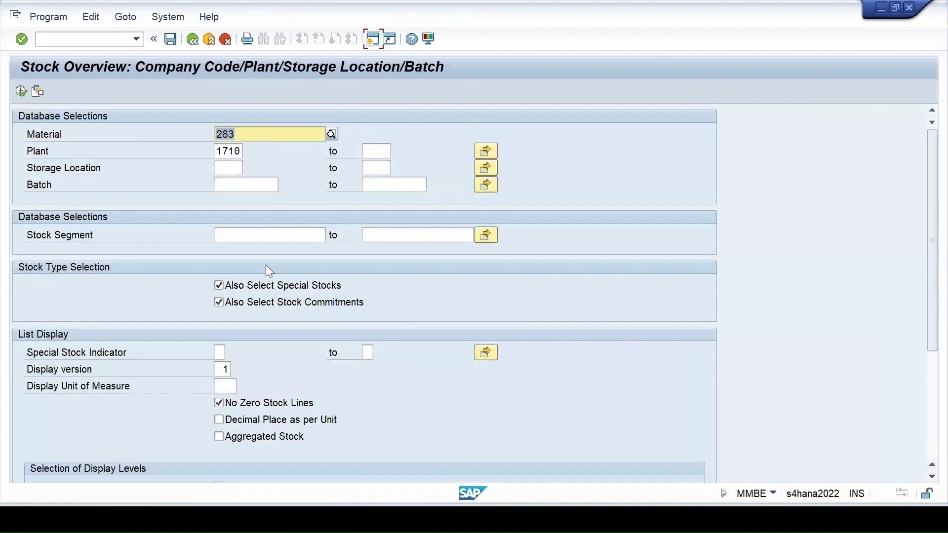
click(193, 39)
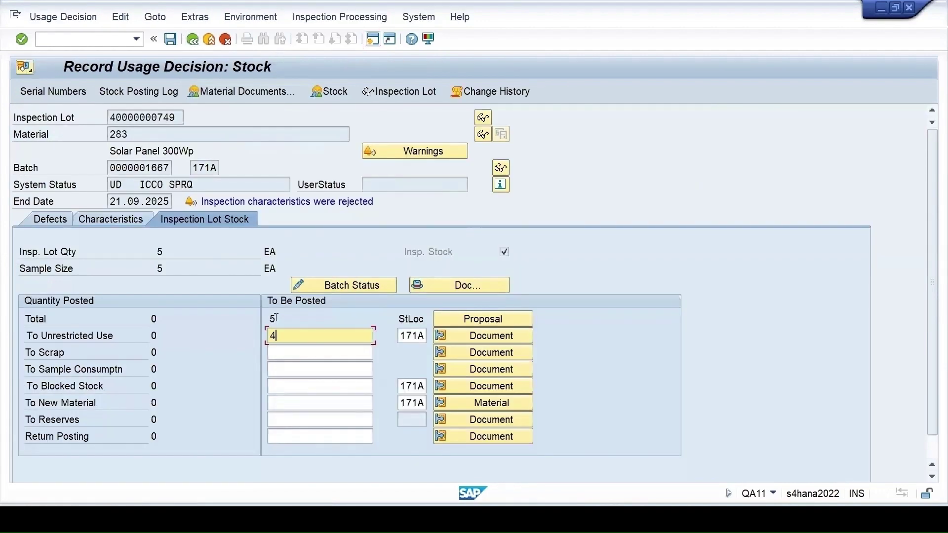
- Post 4 units to unrestricted use and 1 to blocked stock, excluding serial number 49 from the unrestricted transfer, and refresh the worklist
click(286, 385)
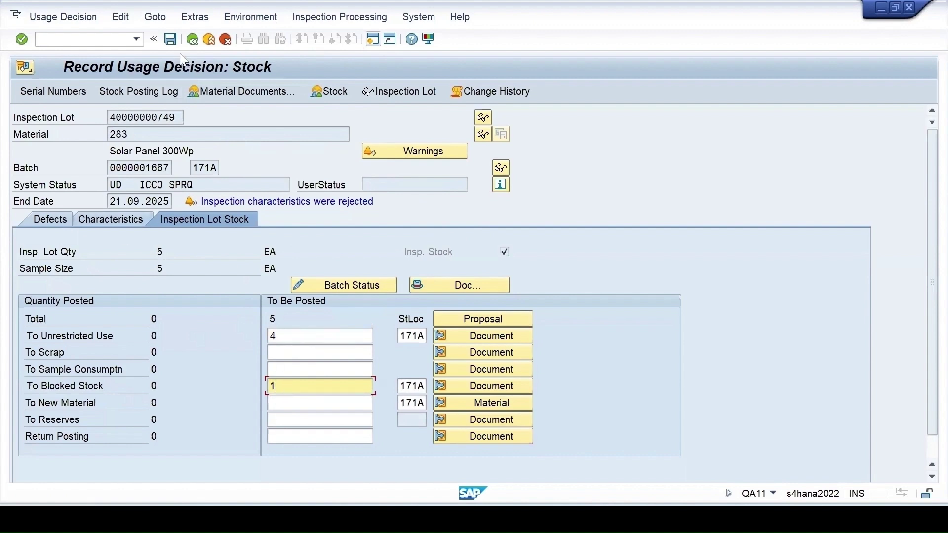
click(171, 39)
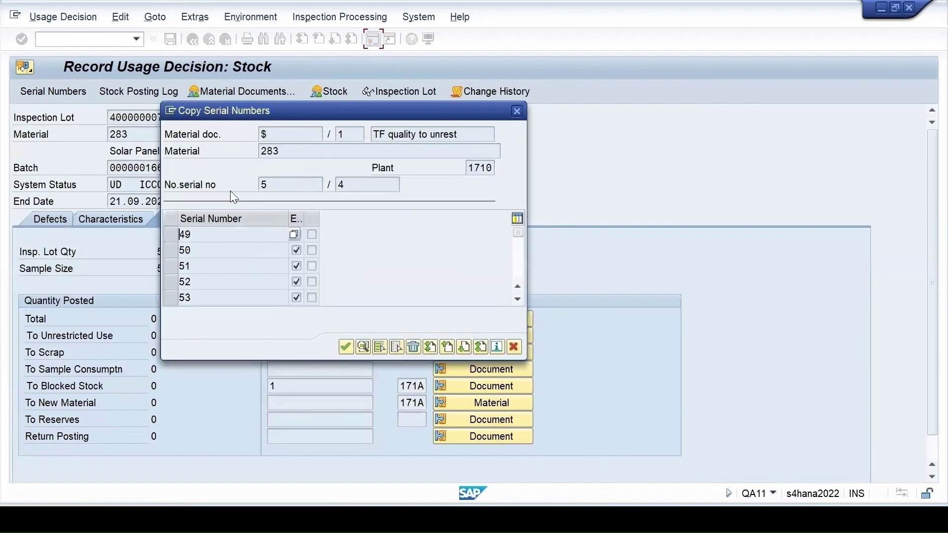
drag(372, 134, 466, 145)
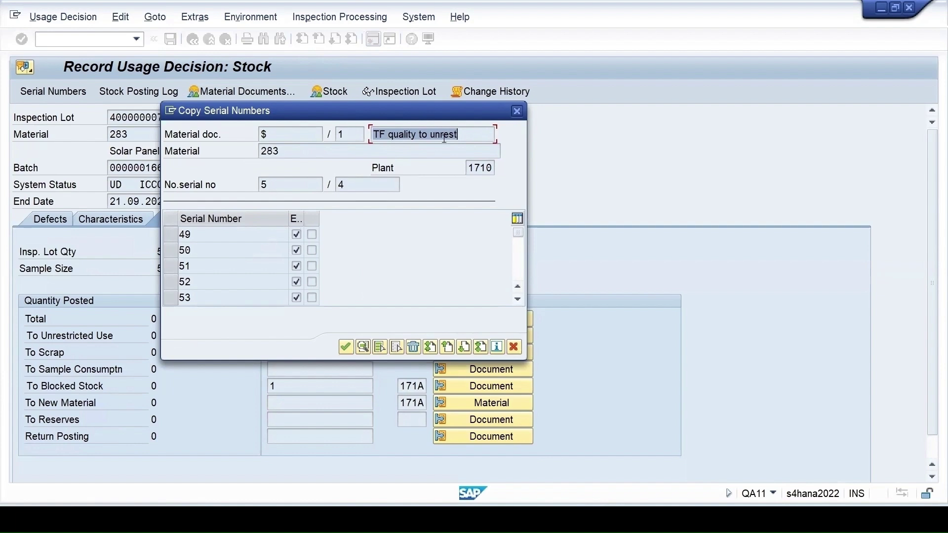
click(170, 234)
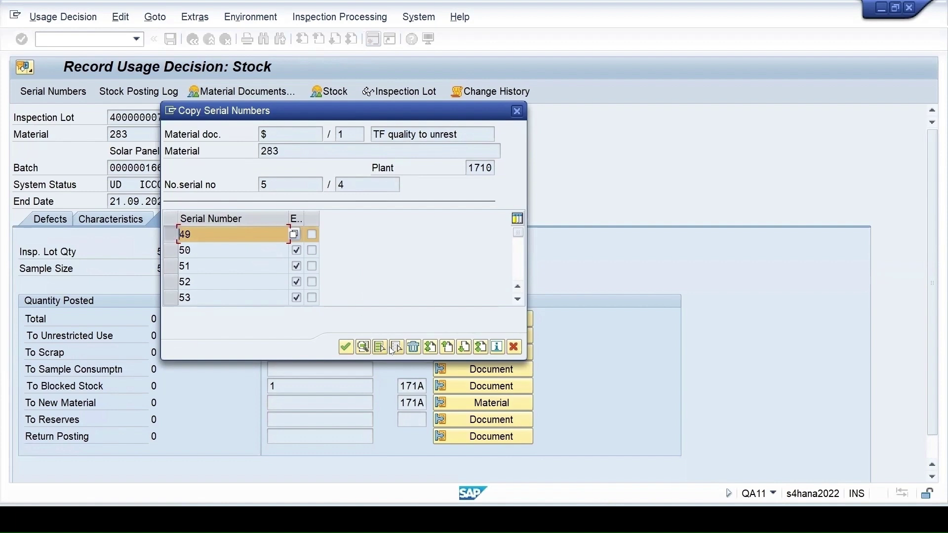
click(414, 347)
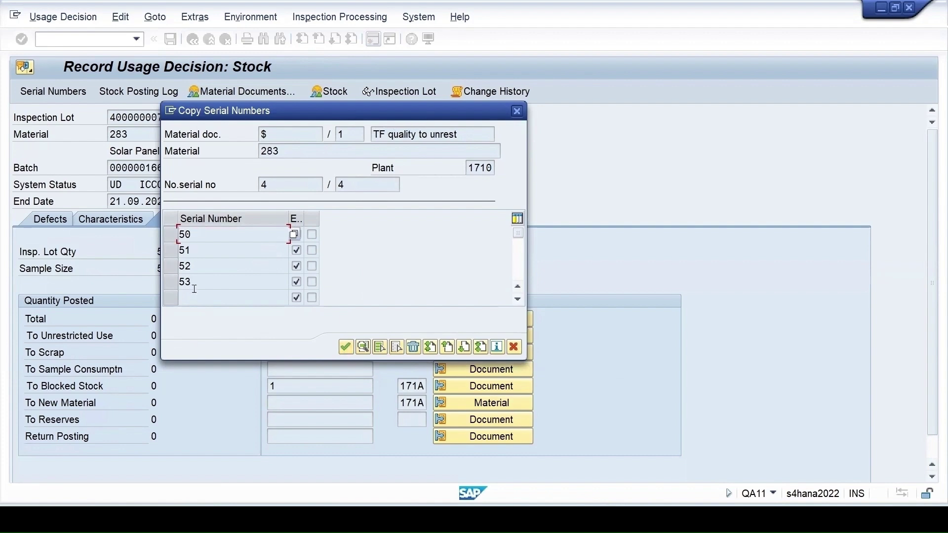
click(345, 347)
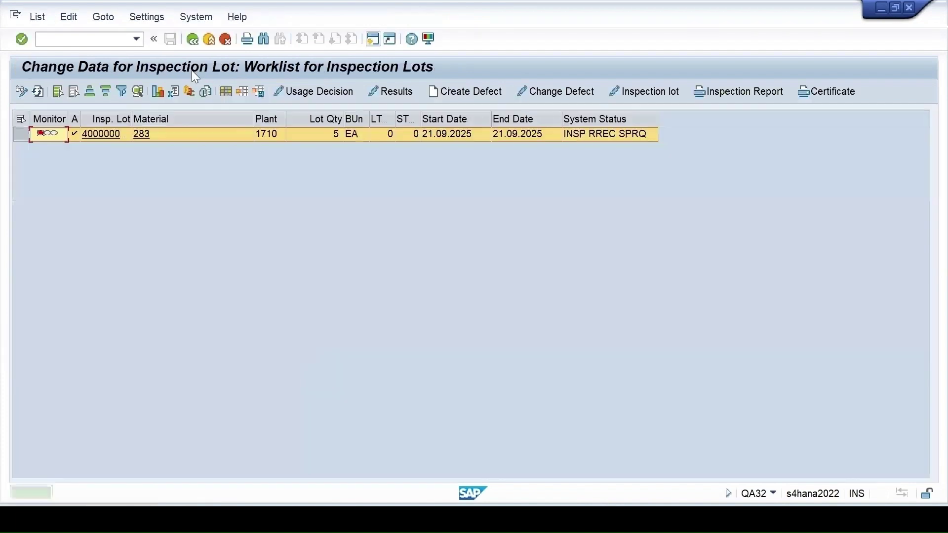
click(37, 90)
- Start transaction MMBE in another session and run the stock overview for material 283
click(377, 451)
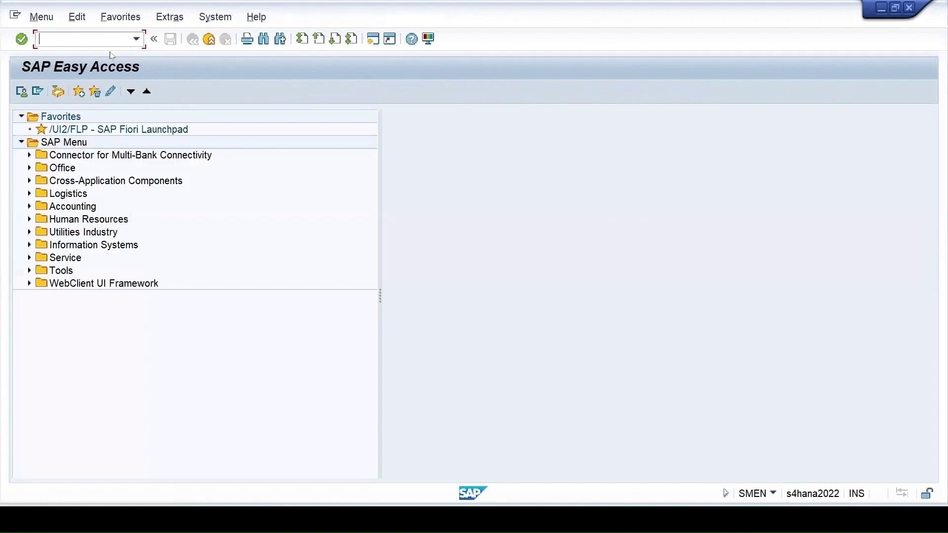
text(mmbe)
key(Return)
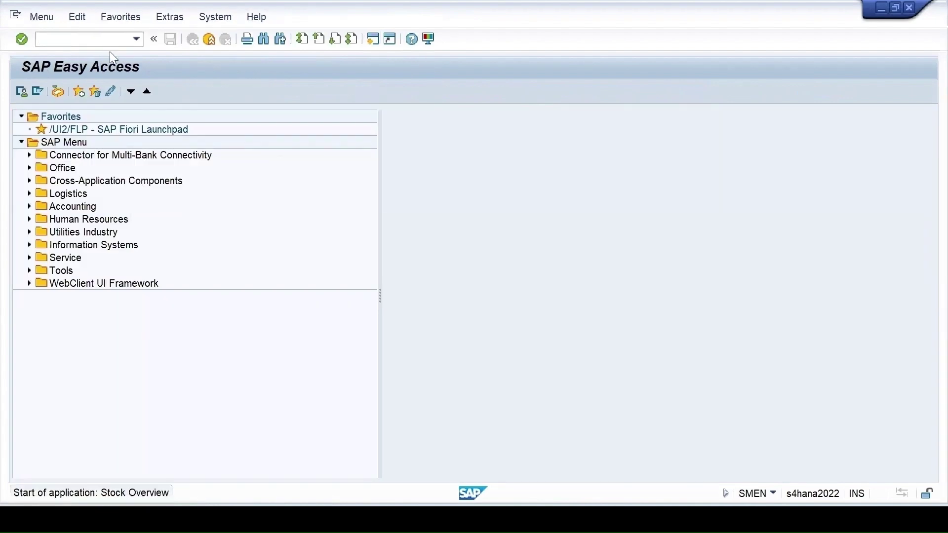
click(24, 90)
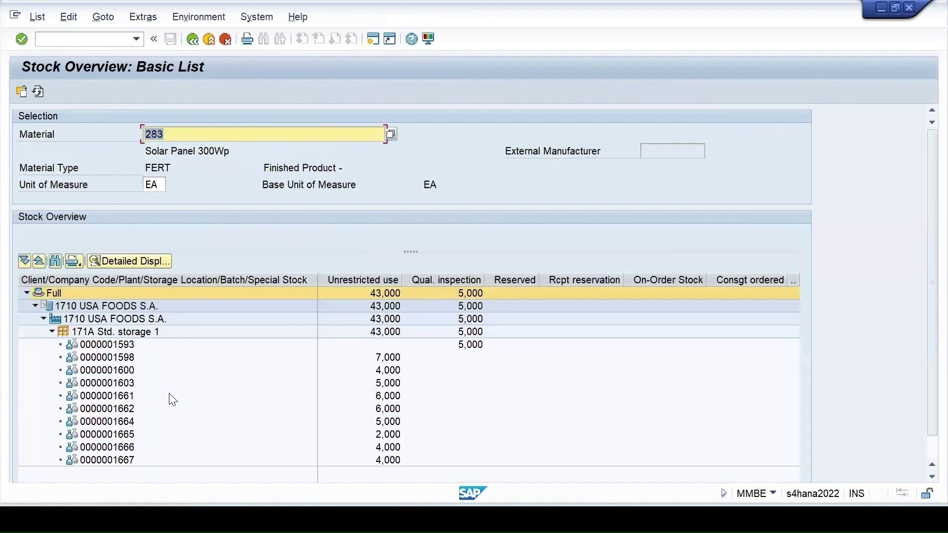
click(118, 461)
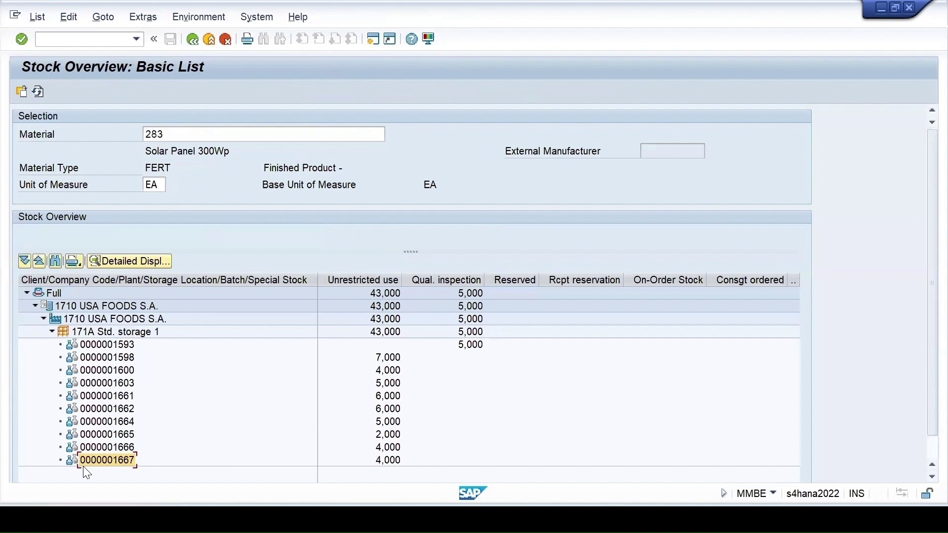
scroll(925, 423, down, 1)
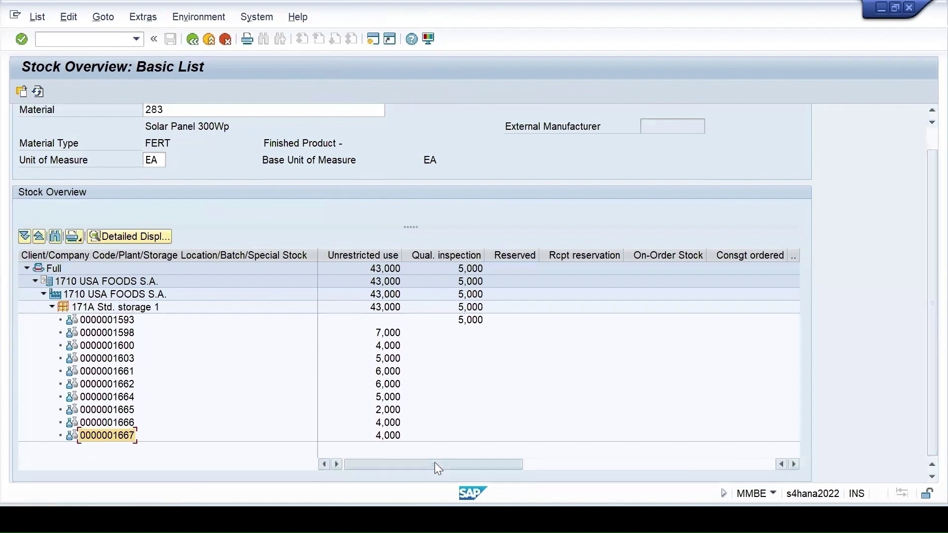
click(597, 468)
drag(597, 472, 76, 455)
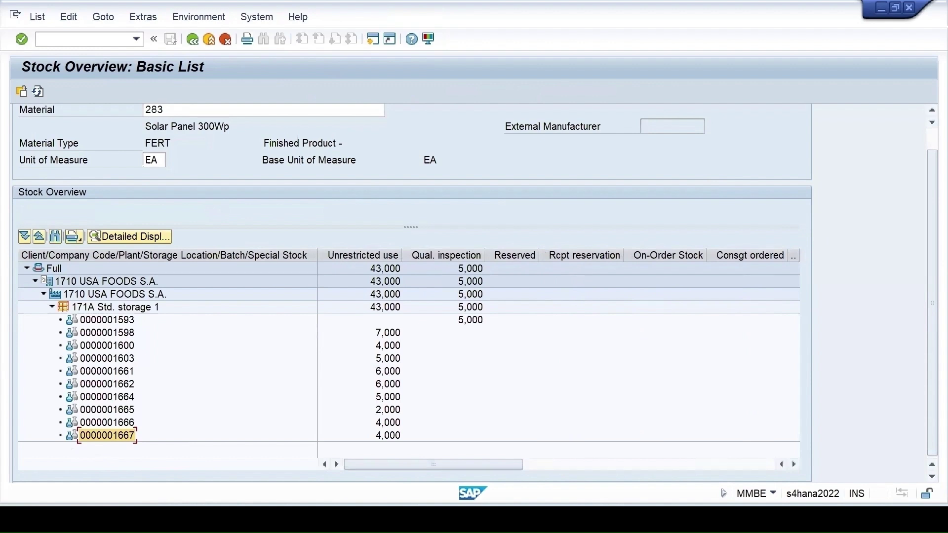
click(198, 17)
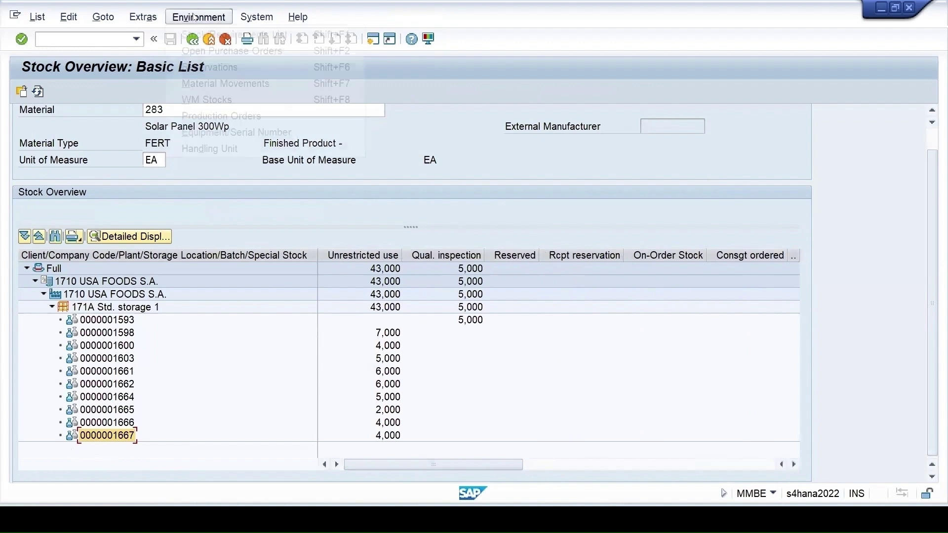
click(216, 134)
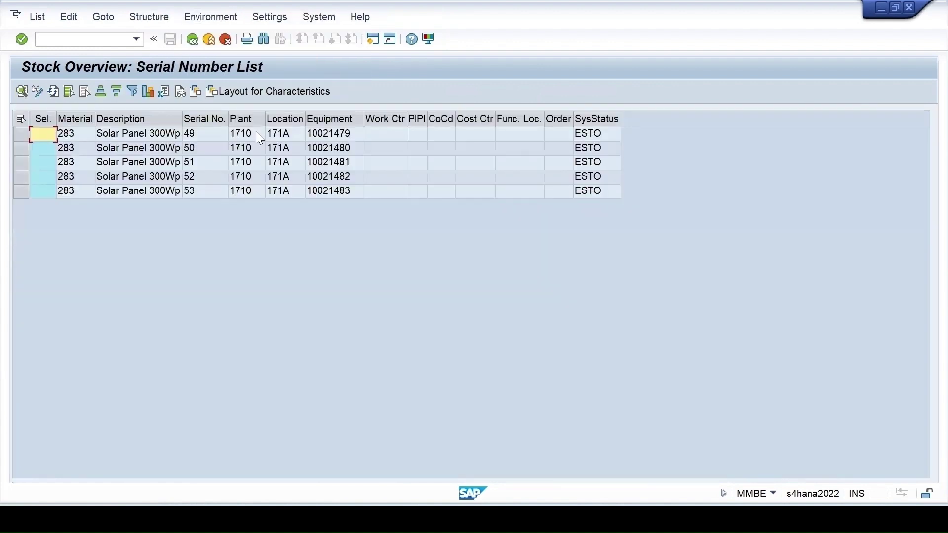
click(20, 91)
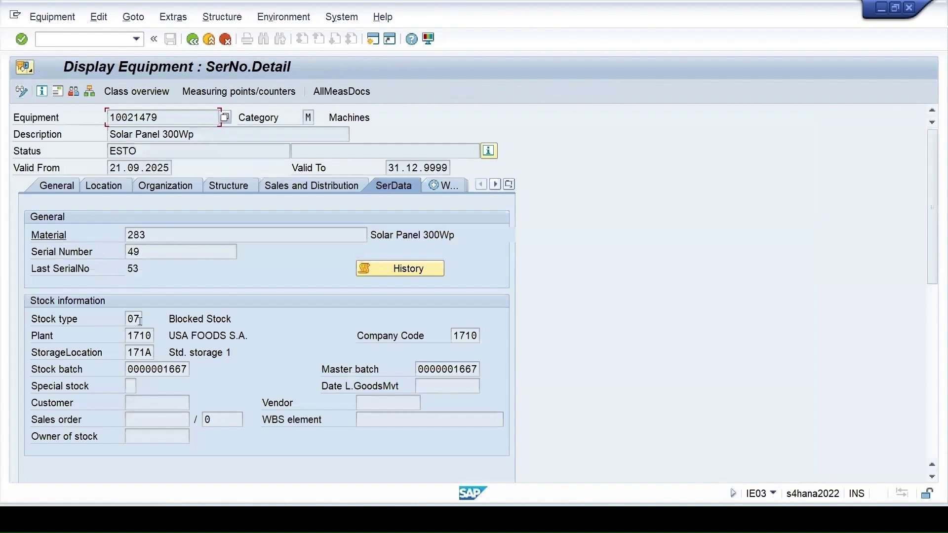
double_click(142, 318)
- Open the history of serial number 49 and view its production order and goods receipt document
click(414, 269)
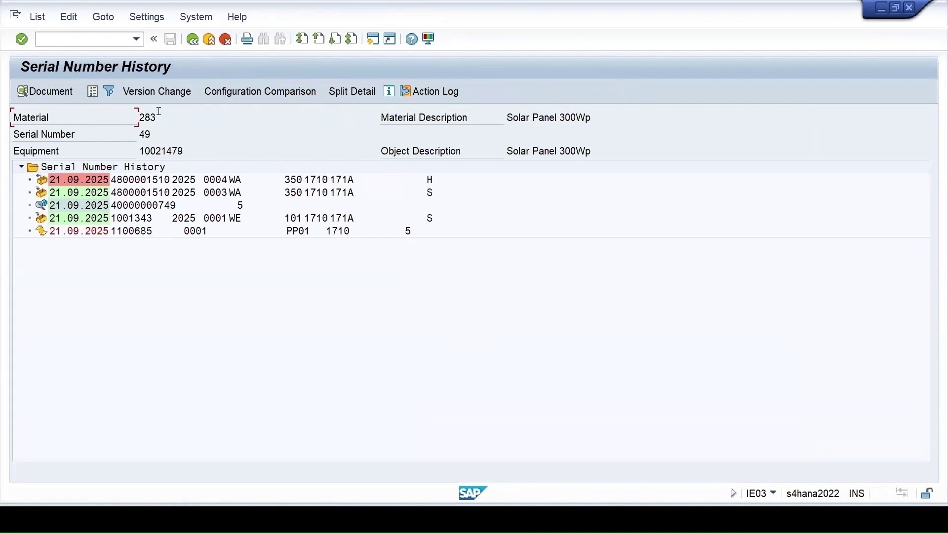
double_click(123, 232)
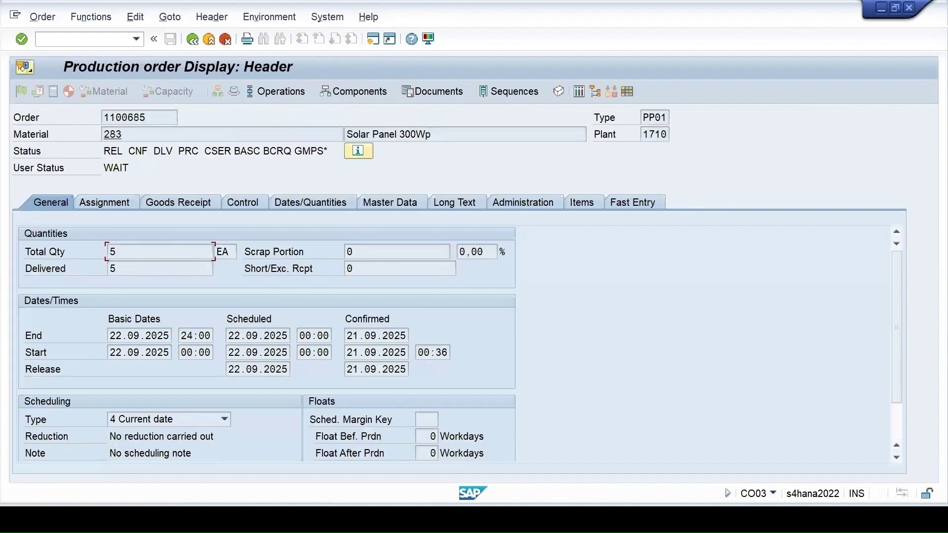
click(192, 40)
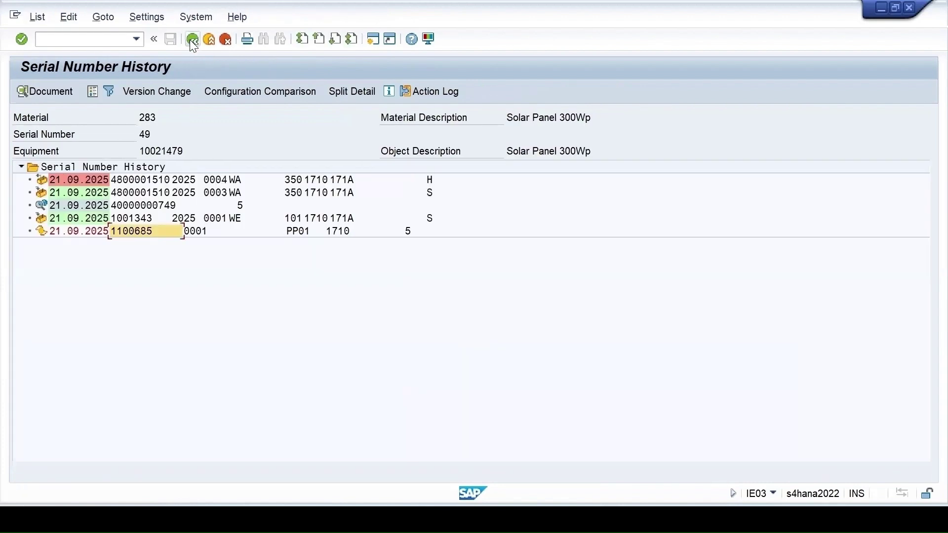
double_click(50, 223)
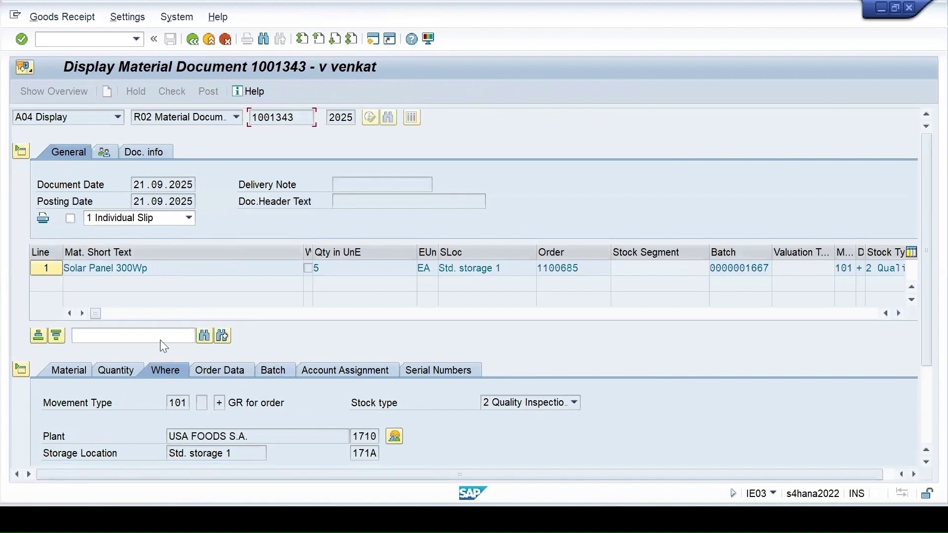
click(193, 39)
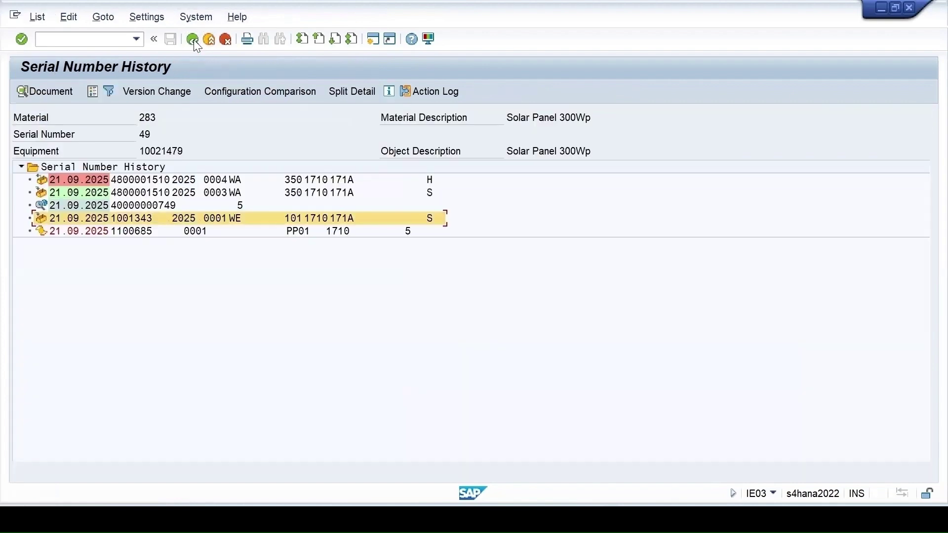
- Display the inspection lot from the serial number history, check its usage decision and return to the history without allowing the file replacement
double_click(53, 205)
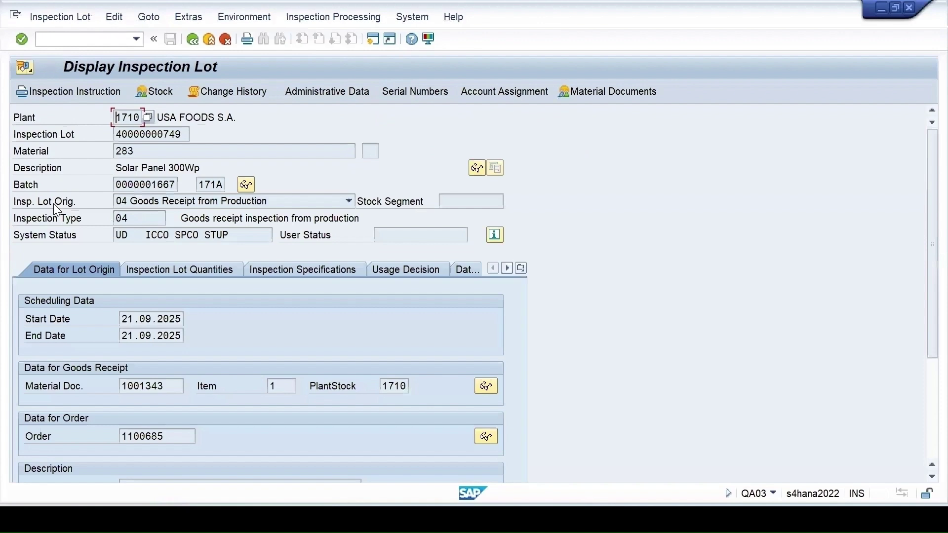
click(398, 270)
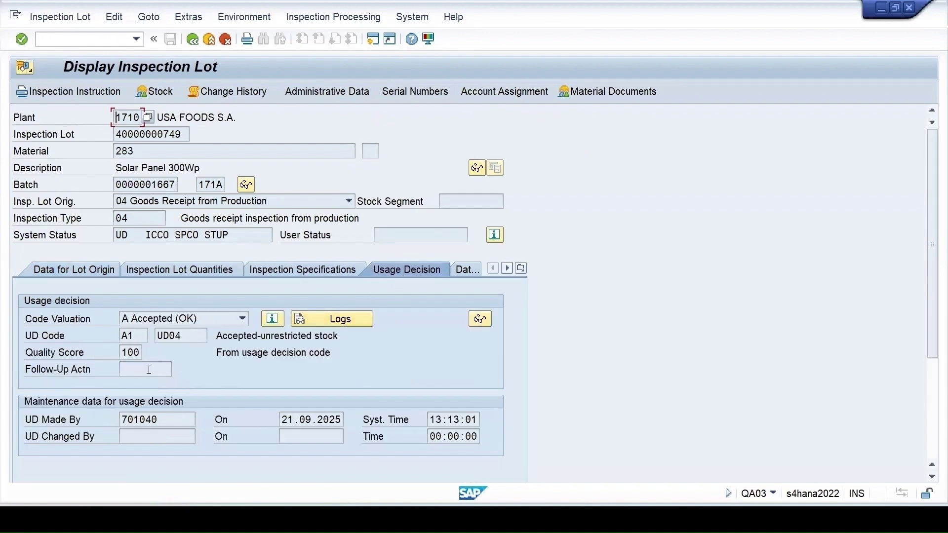
click(326, 325)
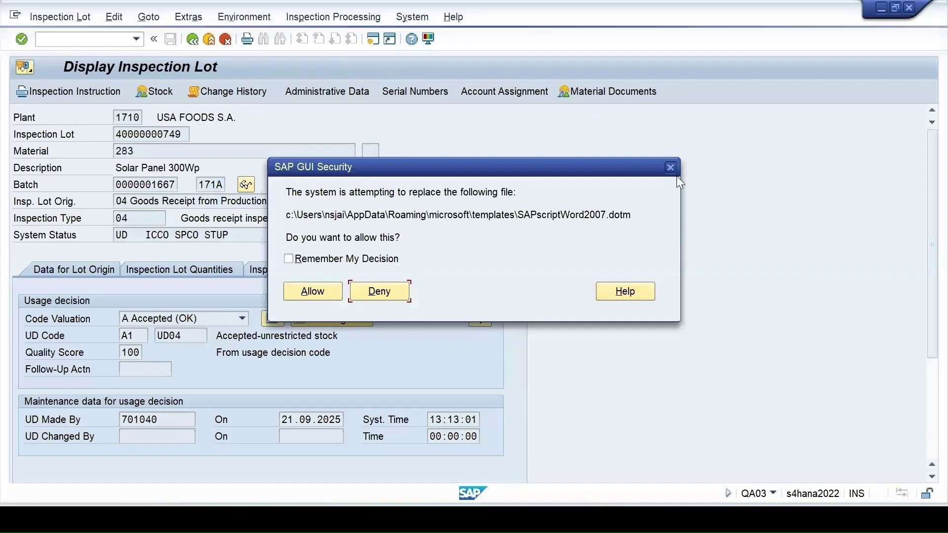
click(671, 166)
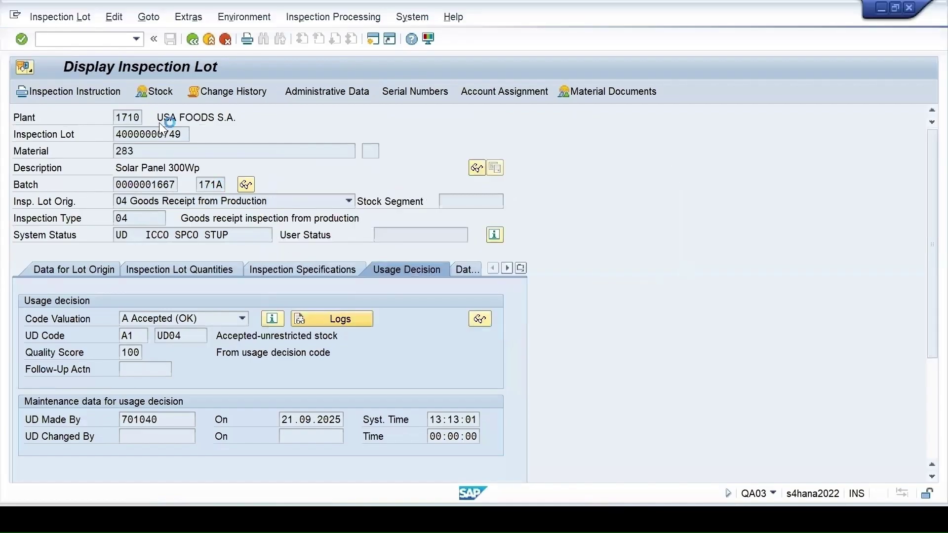
click(192, 39)
- View the action log of serial number 49, close it and leave the history and equipment details
click(402, 92)
click(405, 92)
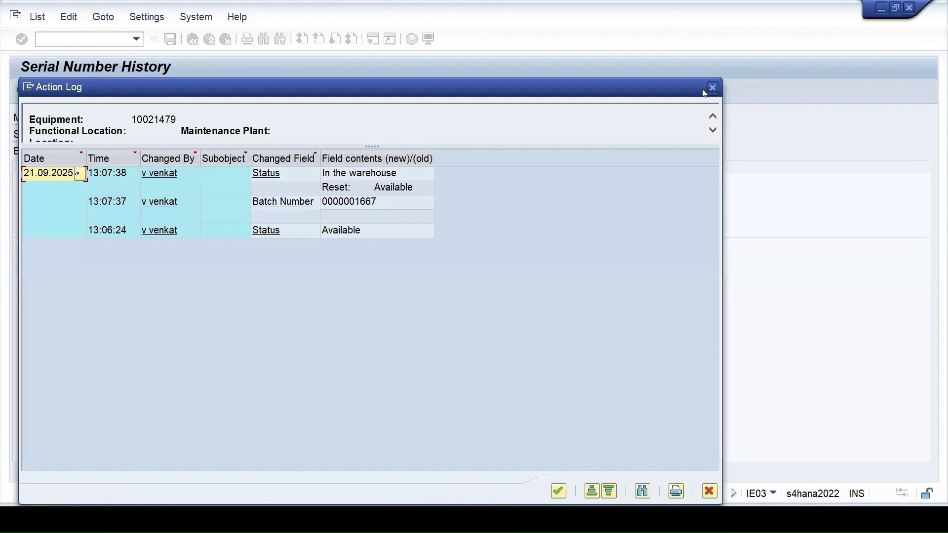
click(716, 89)
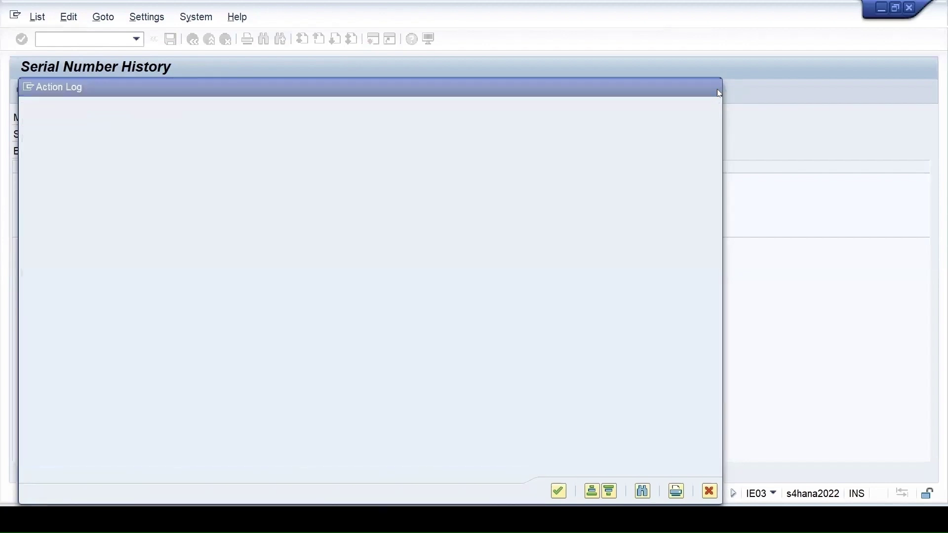
click(197, 41)
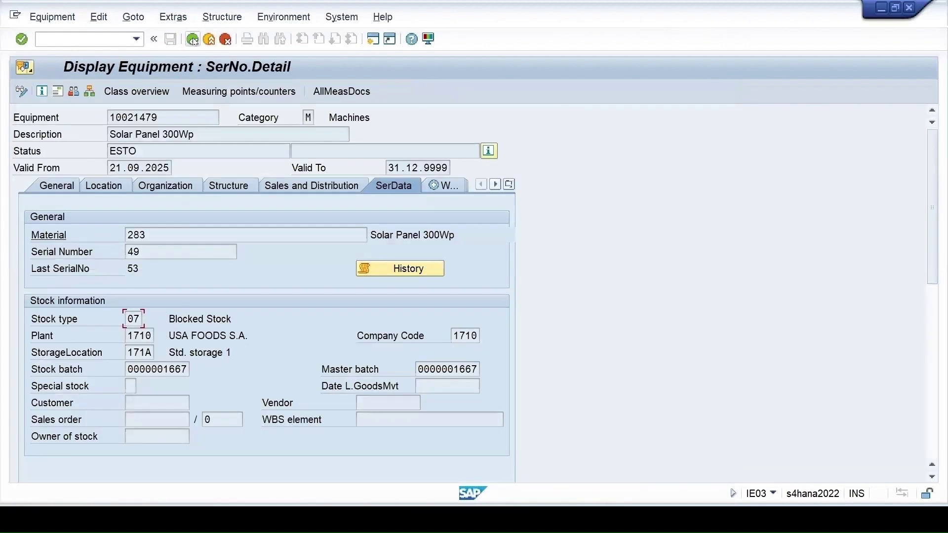
click(193, 39)
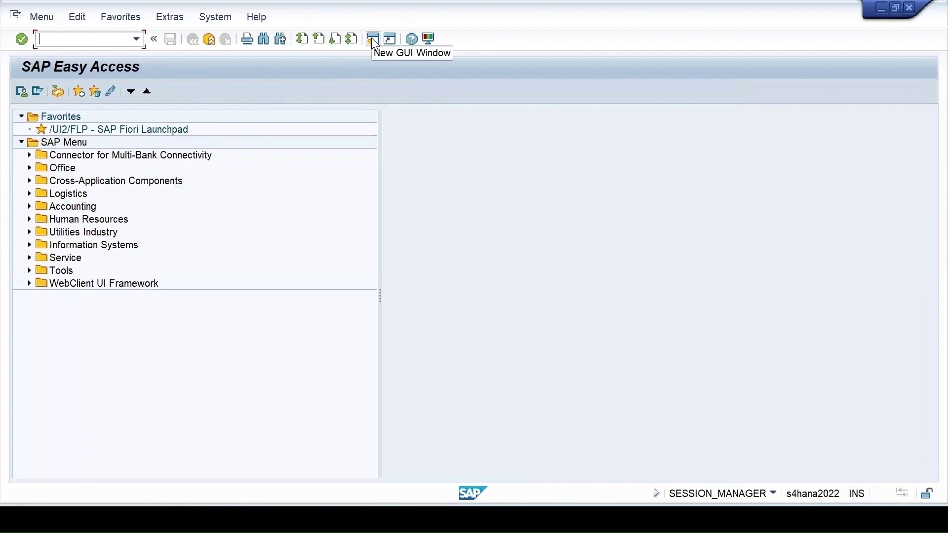
- Start transaction IQ03 in a new session and list all serial numbers of material 283, leaving the serial number blank
text(iq0)
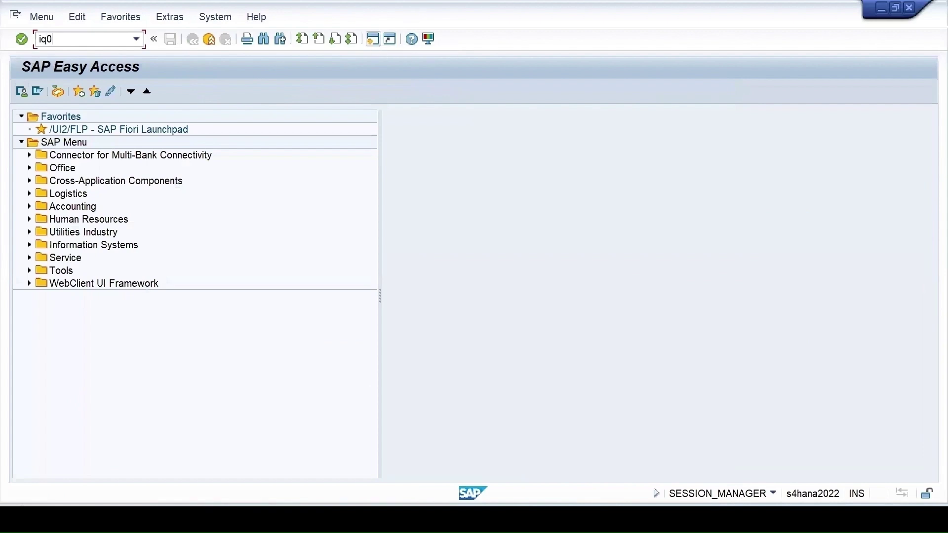
key(Return)
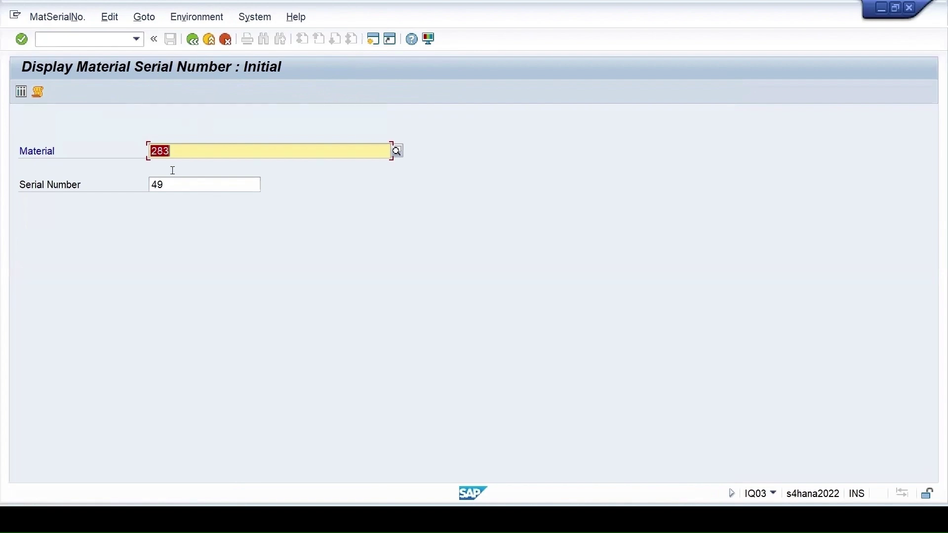
key(Tab)
key(Delete)
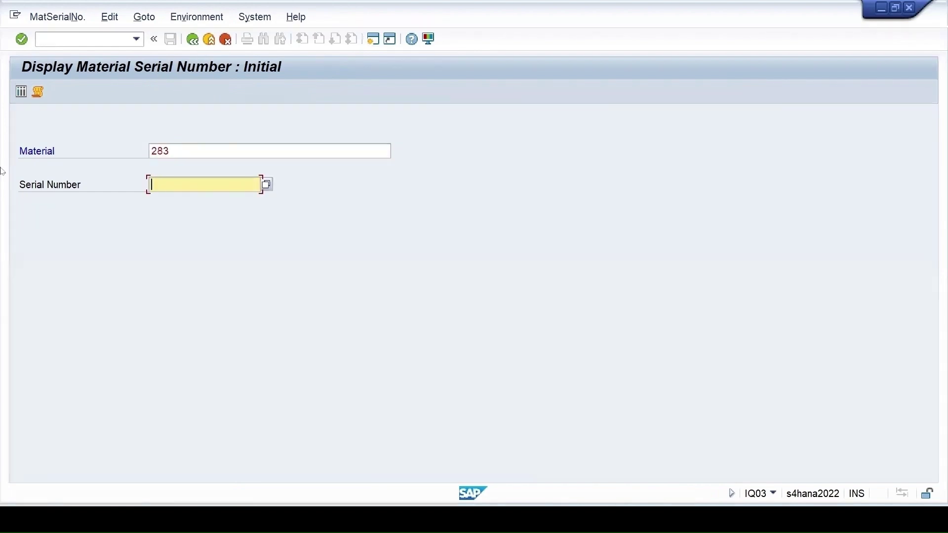
click(21, 93)
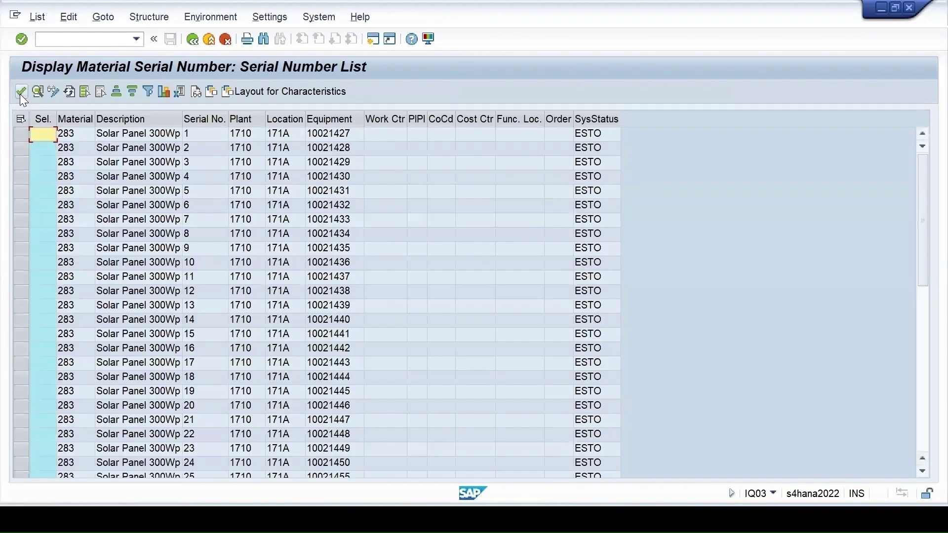
drag(923, 277, 928, 504)
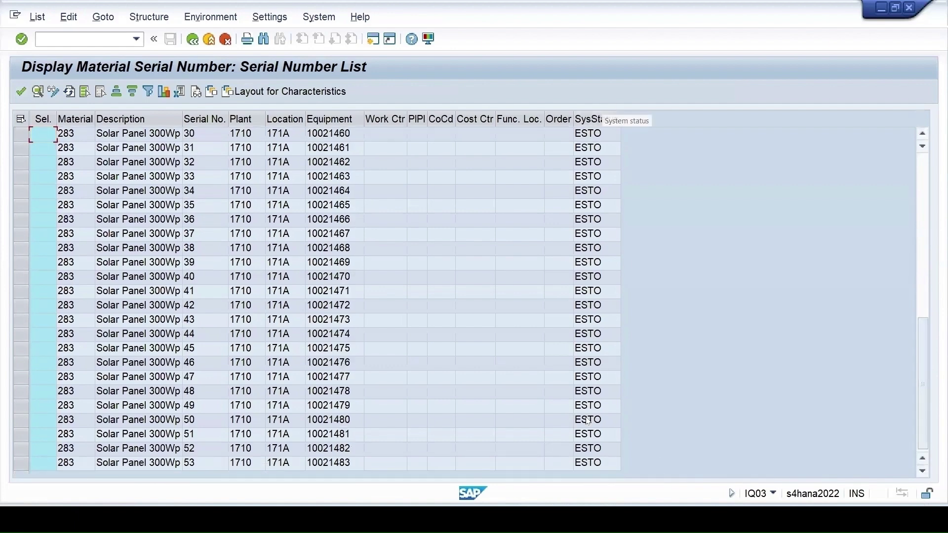
- Display the details of serial number 53, check its system status and return to the initial screen
key(F3)
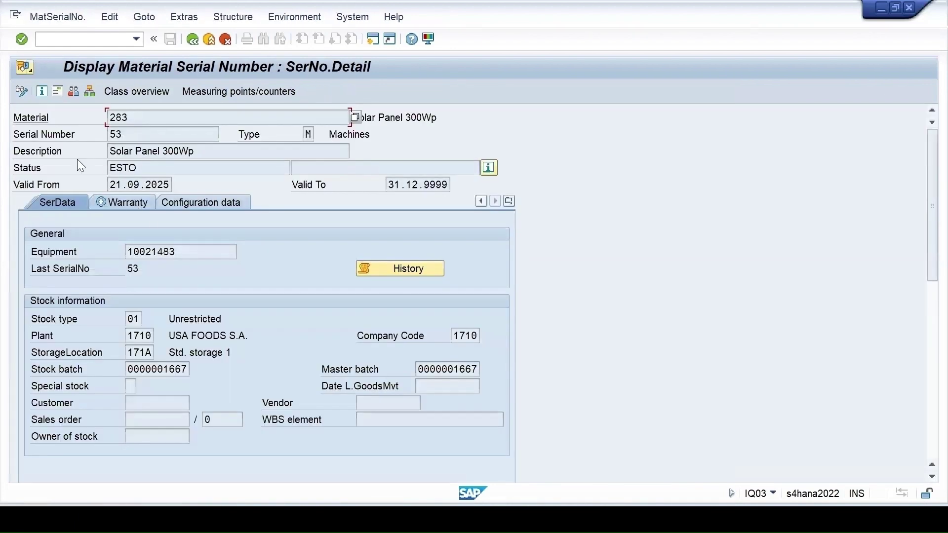
click(489, 168)
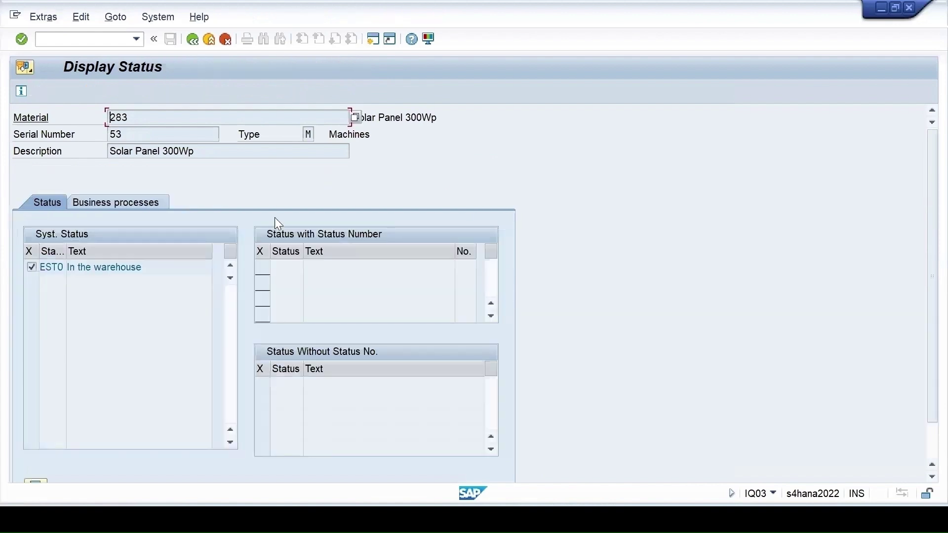
drag(142, 268, 68, 267)
click(193, 39)
click(192, 41)
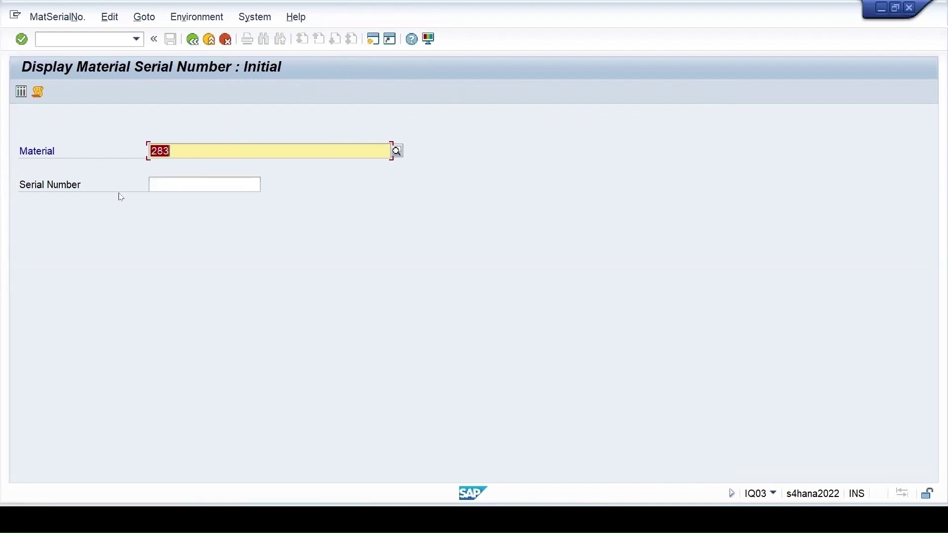
- Start creating serial number 54 for material 283 and open its detail screen
click(50, 18)
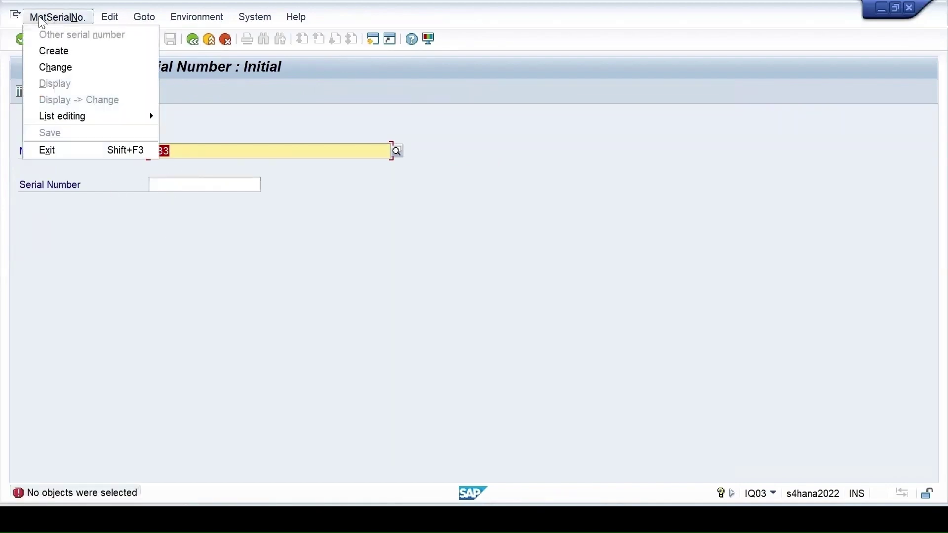
click(53, 51)
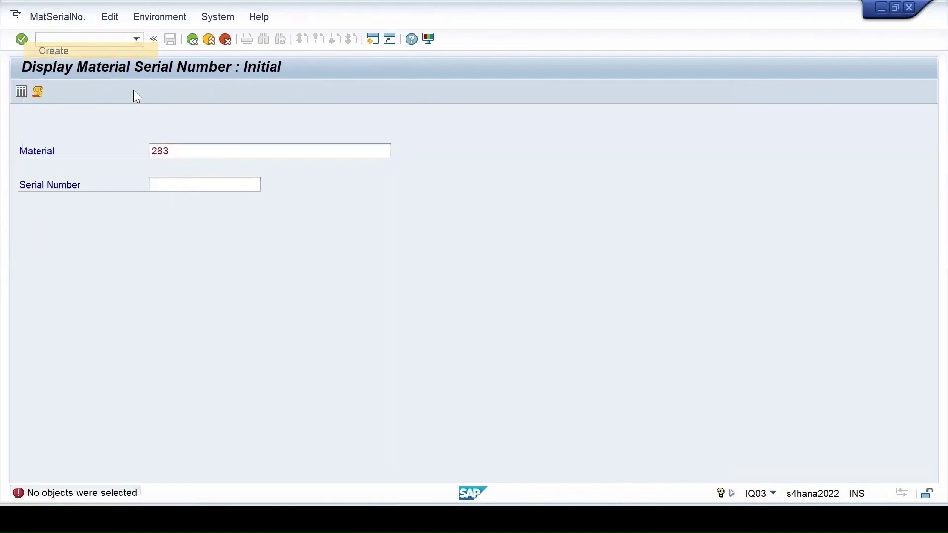
click(173, 184)
text(54)
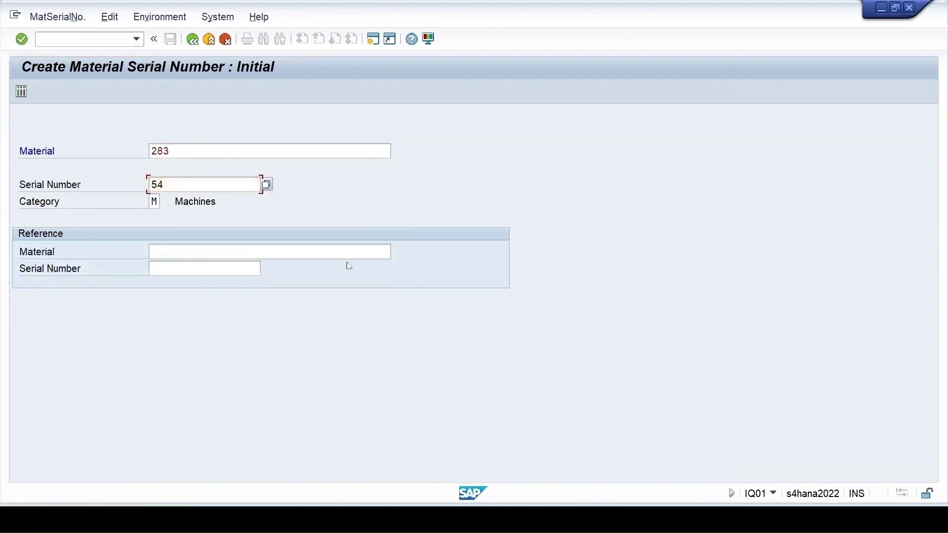
key(Return)
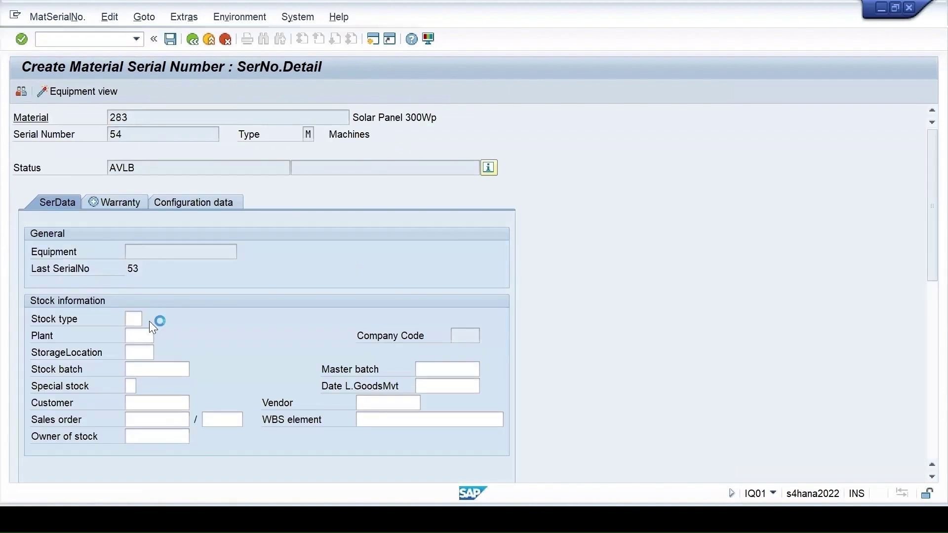
- Check the possible keys in the stock type field help, close it and save the new serial number
key(F1)
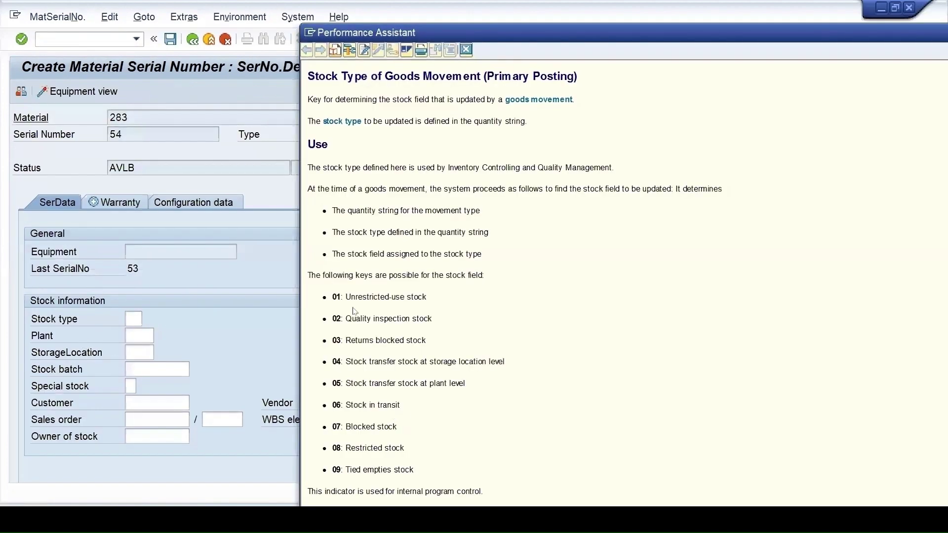
double_click(344, 300)
click(465, 50)
click(170, 38)
- Start transaction MM02 and open material 283 for changing with the preselected views
text(/n)
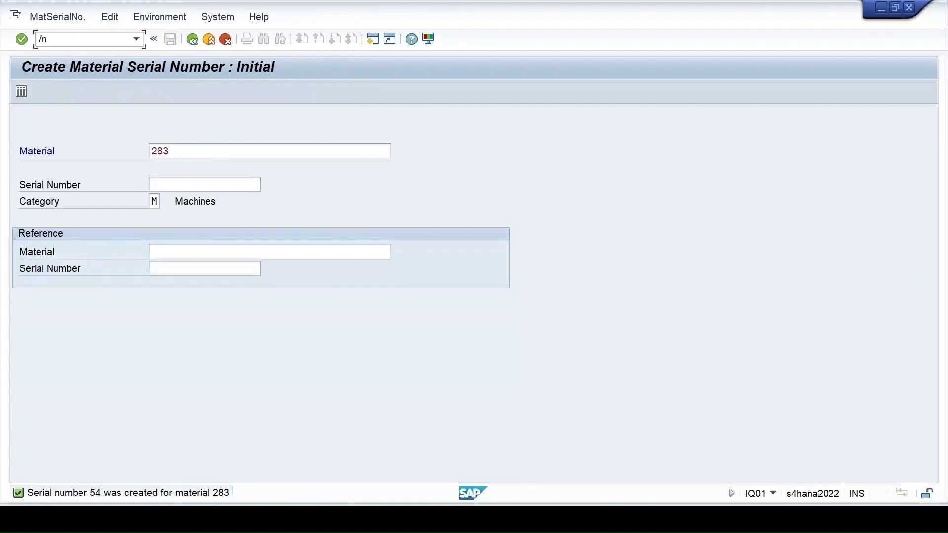
text(mm02)
key(Return)
key(Return)
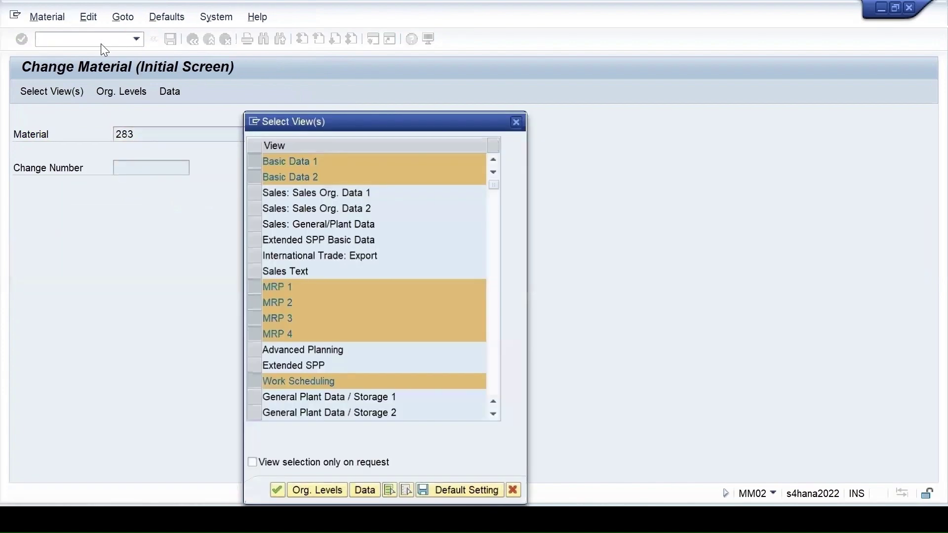
key(Return)
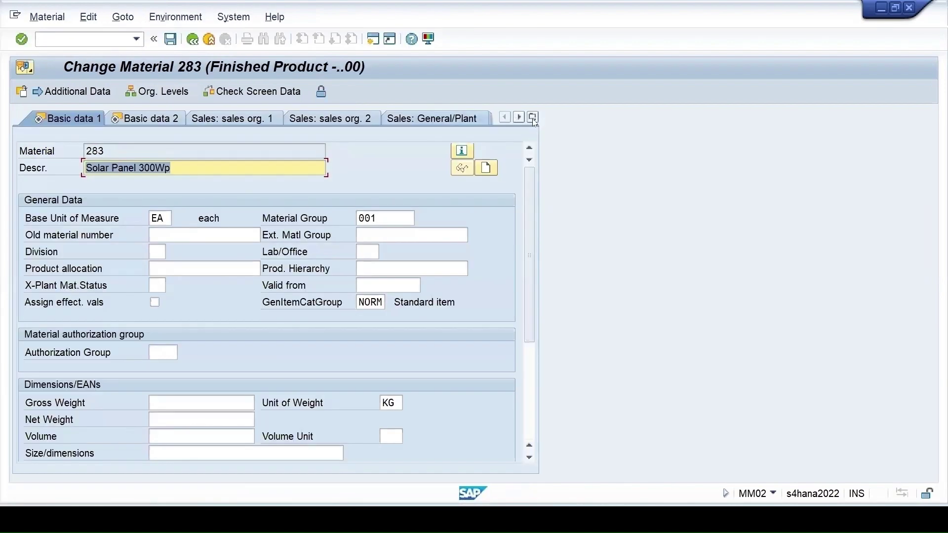
- Change the serial number profile to PP in the Work scheduling view of material 283 and save the material
click(534, 118)
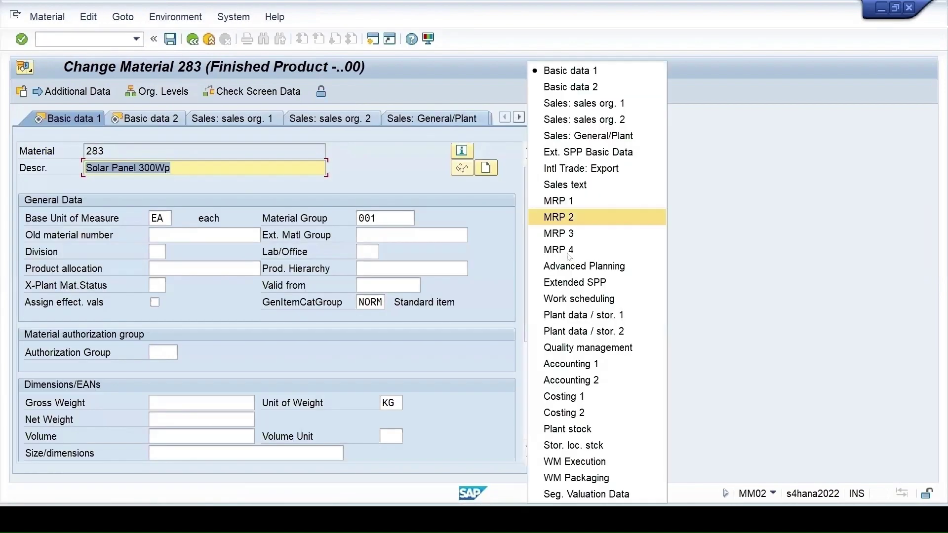
click(583, 307)
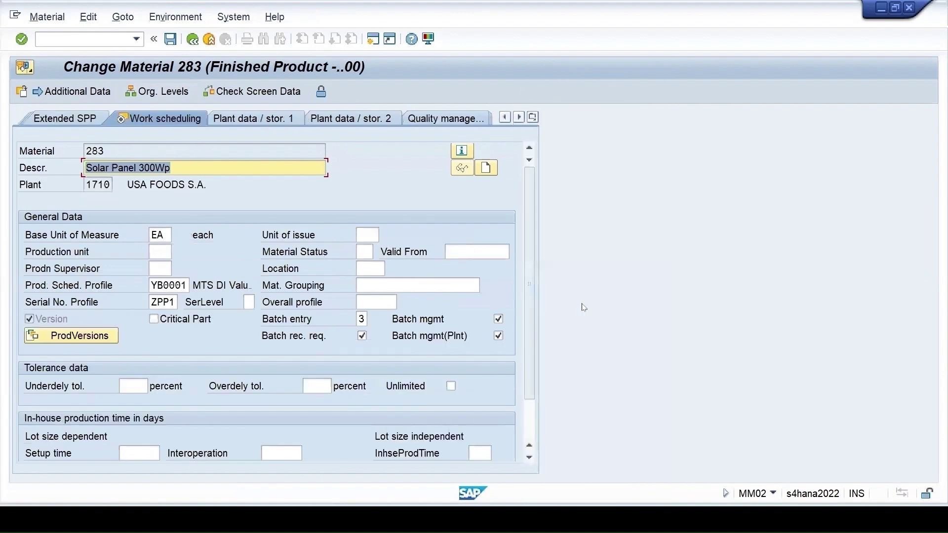
click(179, 304)
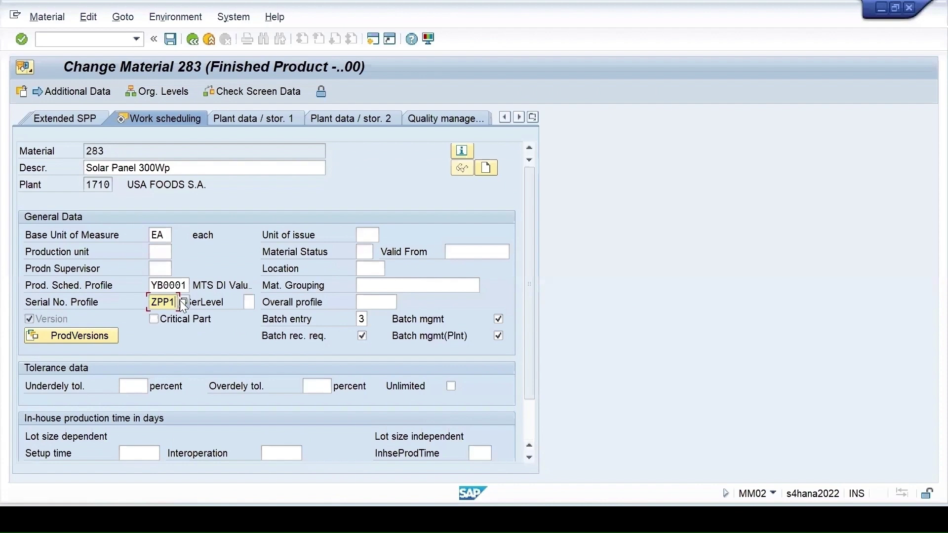
click(181, 301)
click(157, 403)
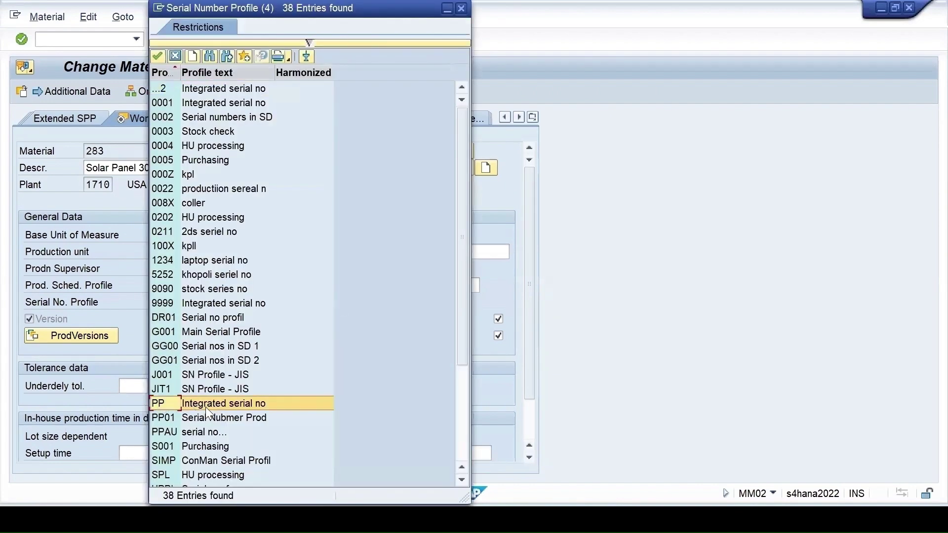
click(222, 413)
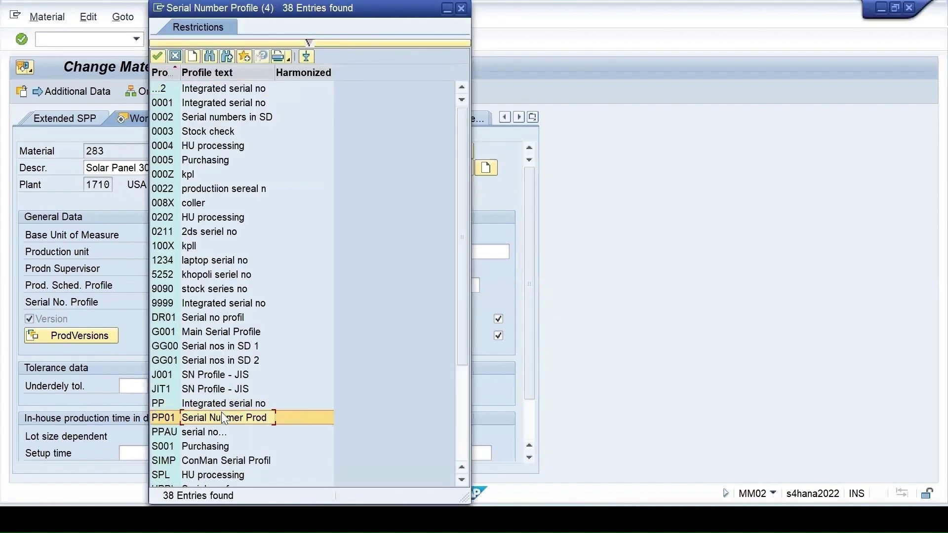
click(205, 403)
double_click(205, 403)
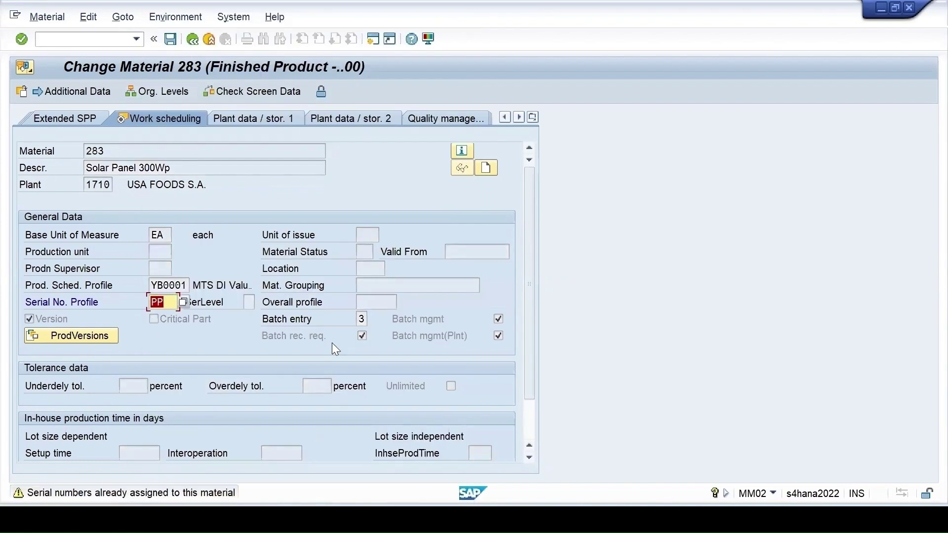
click(171, 39)
click(172, 39)
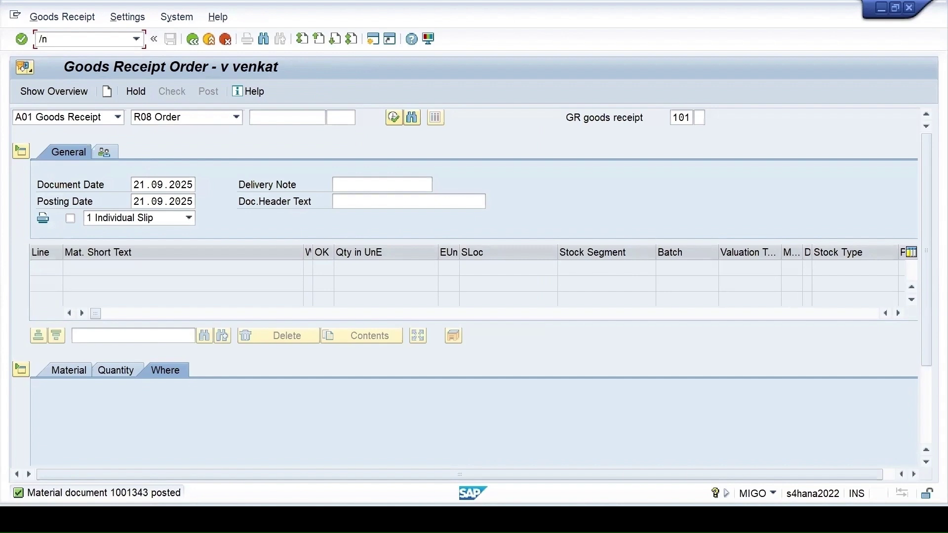
- Start transaction OIS2 and open the serializing procedures of serial number profile PP
text(ois2)
key(Return)
scroll(318, 313, down, 7)
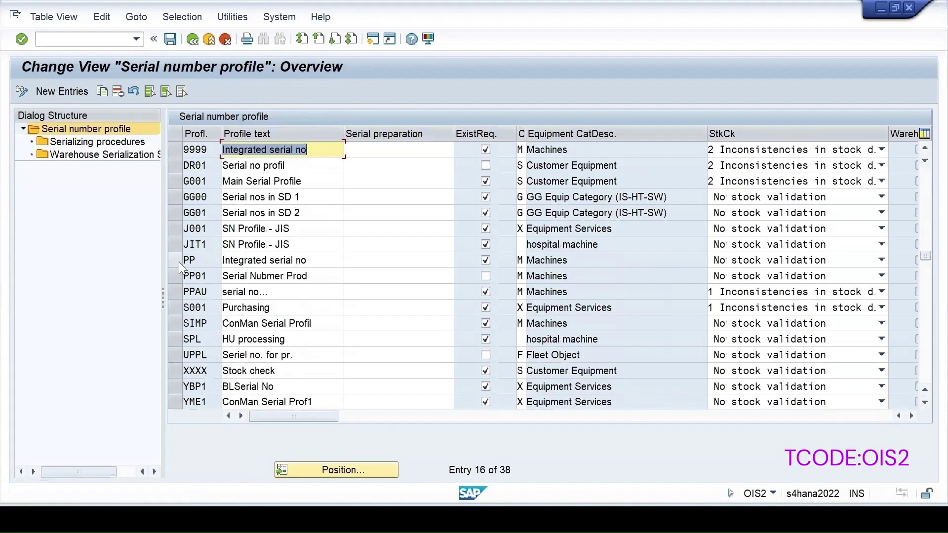
click(179, 262)
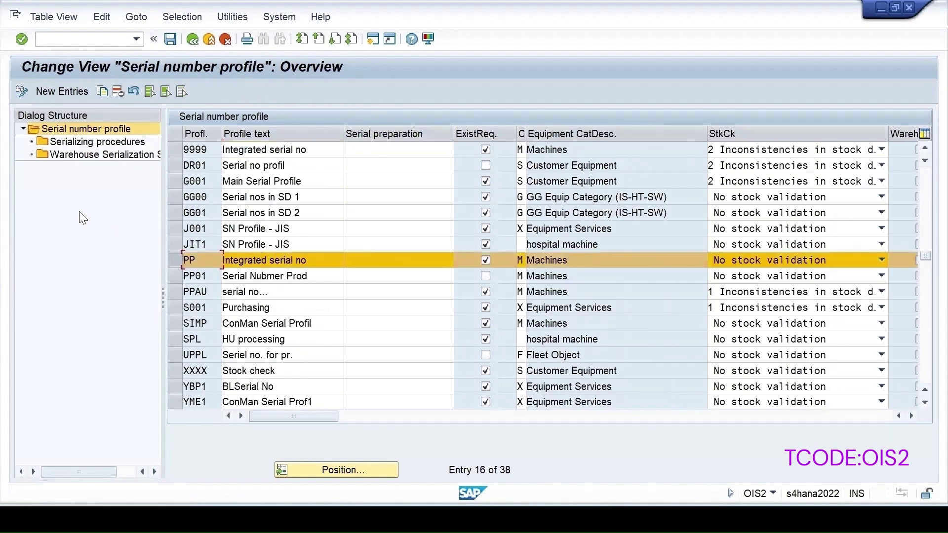
click(97, 145)
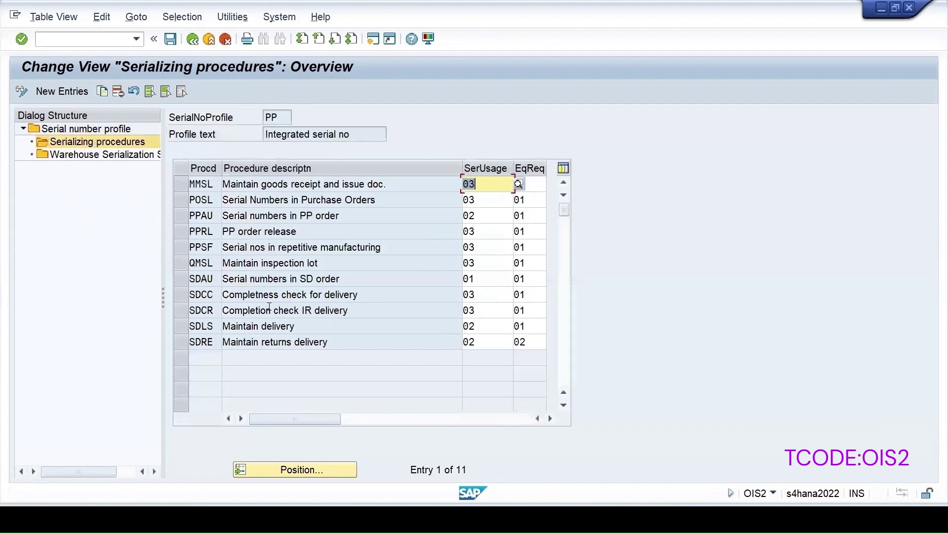
- Check the possible serial number usage values for procedure PPAU in profile PP and close the list
click(224, 200)
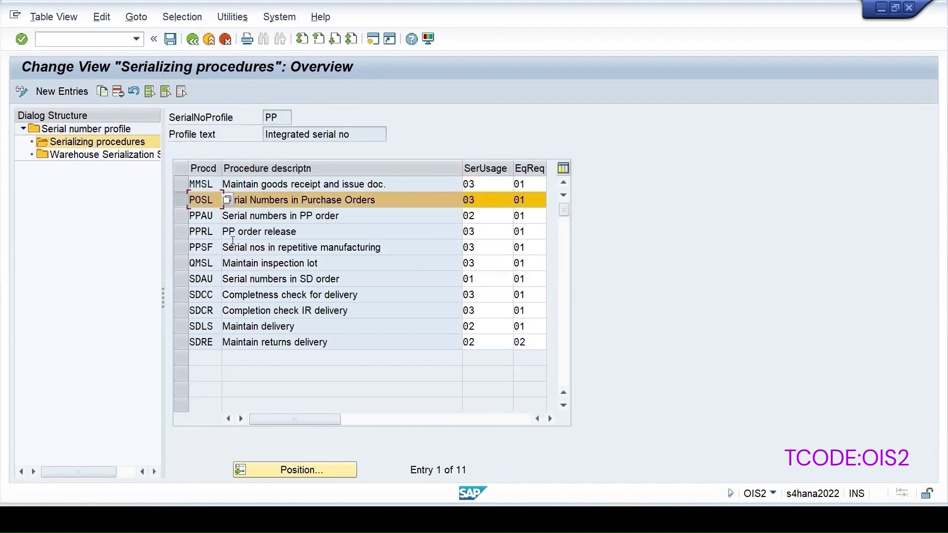
click(179, 220)
click(182, 203)
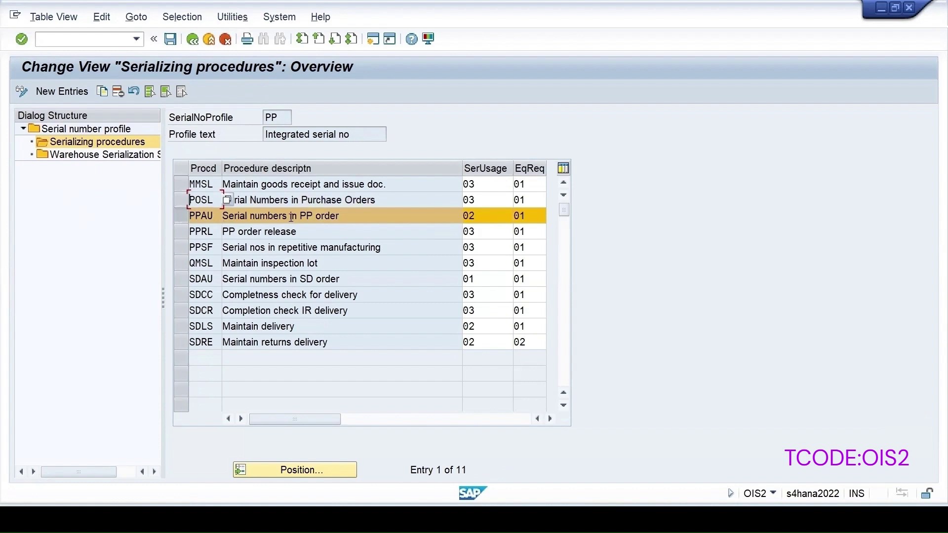
click(512, 216)
click(518, 216)
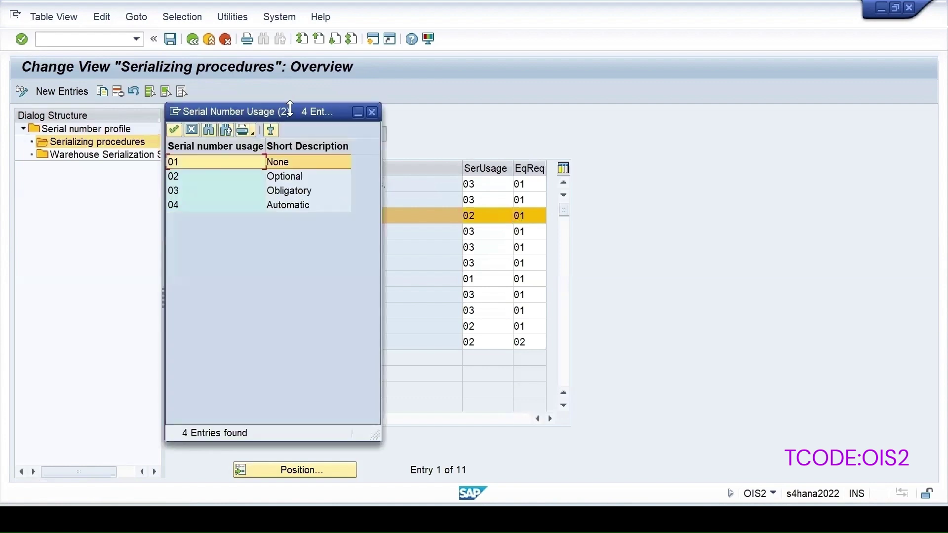
drag(290, 108, 757, 99)
click(848, 102)
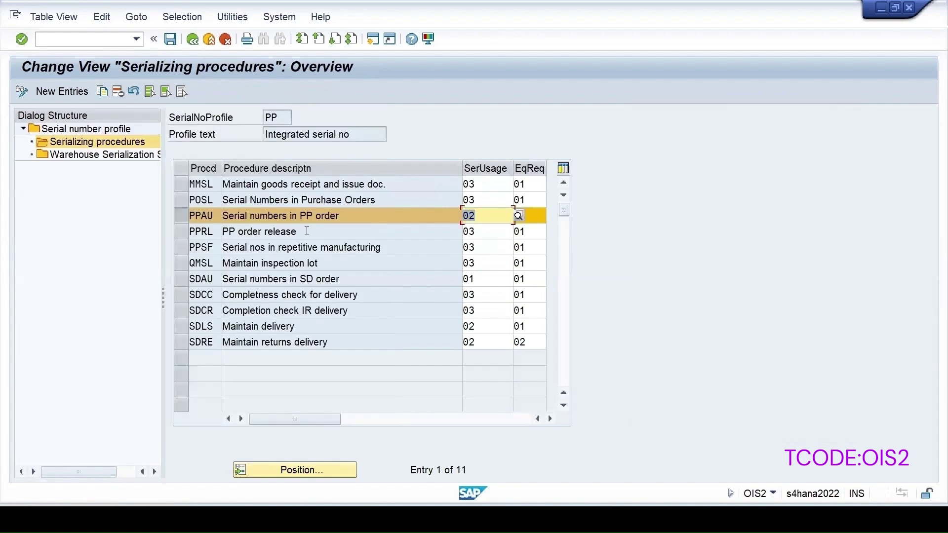
- Check the Obligatory usage entry in the value list for the PP order release procedure and close the list
click(483, 232)
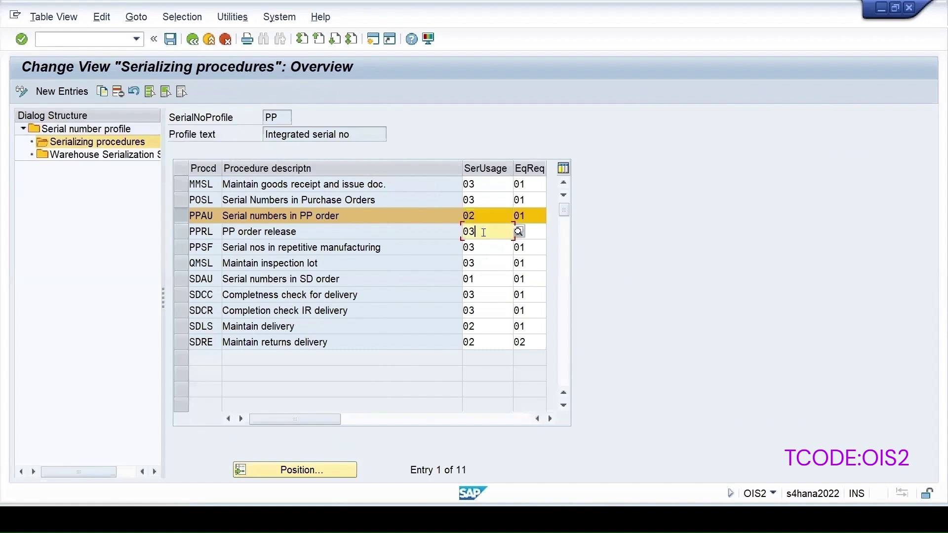
click(520, 232)
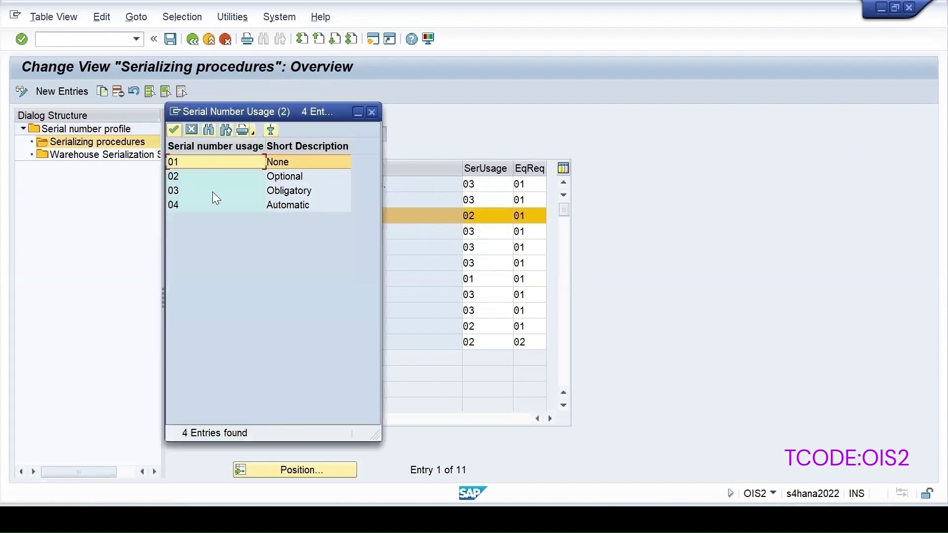
click(174, 191)
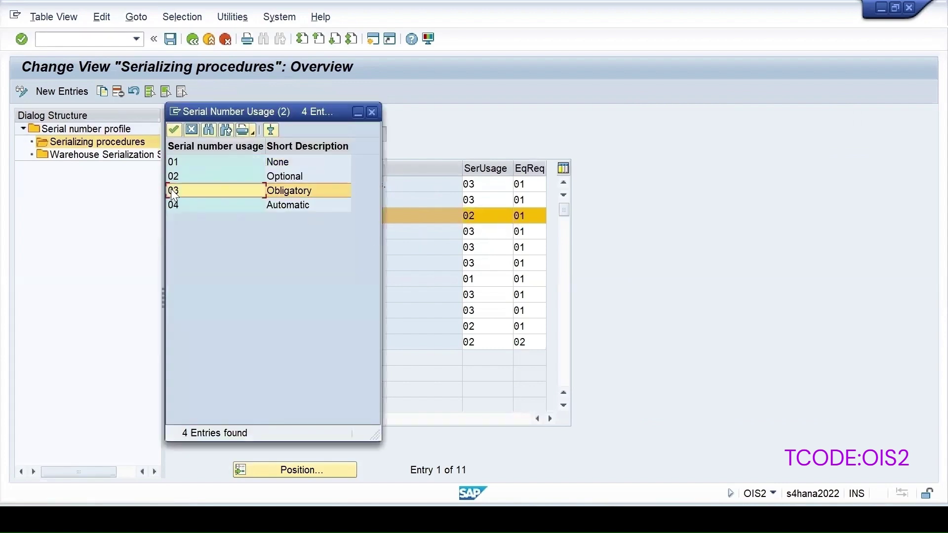
click(372, 114)
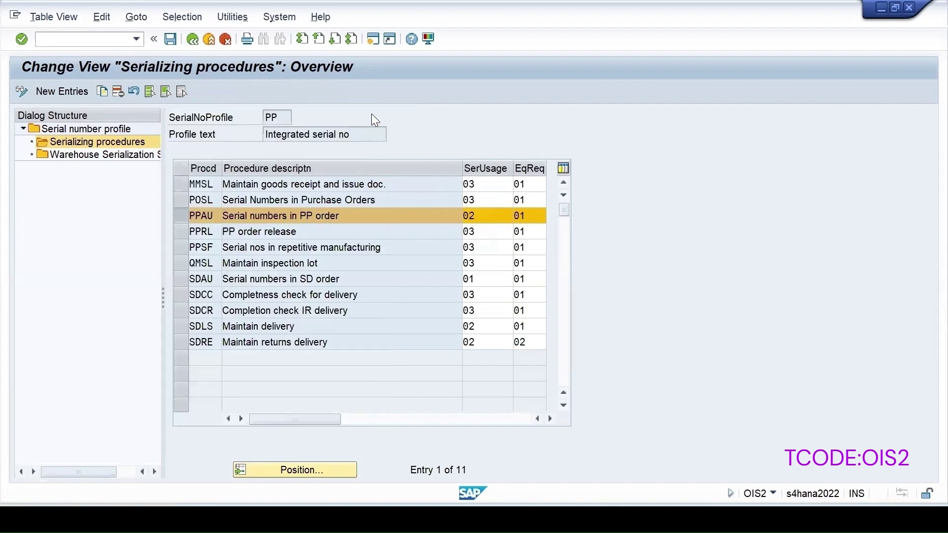
- Open the serializing procedures of profile ZPP1, check the usage values for procedure PPAU and close the list
click(193, 40)
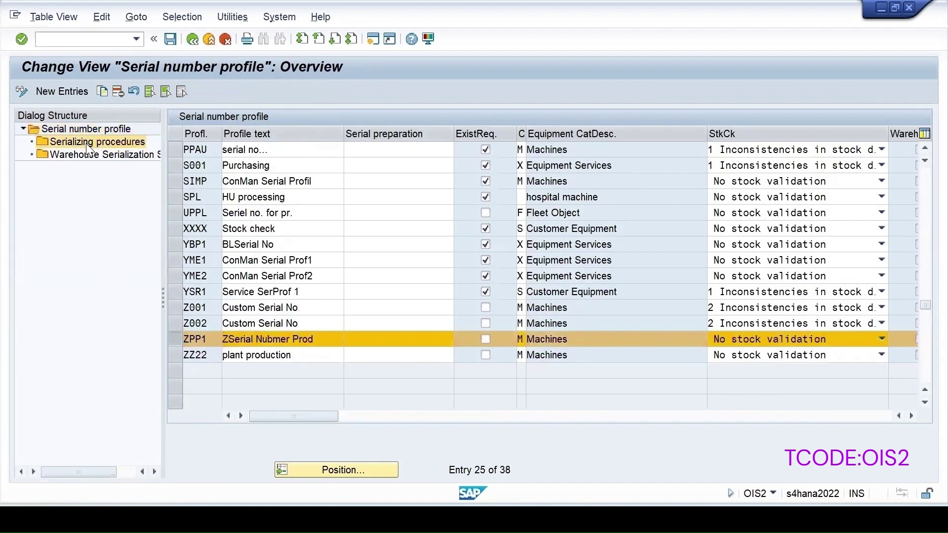
double_click(86, 143)
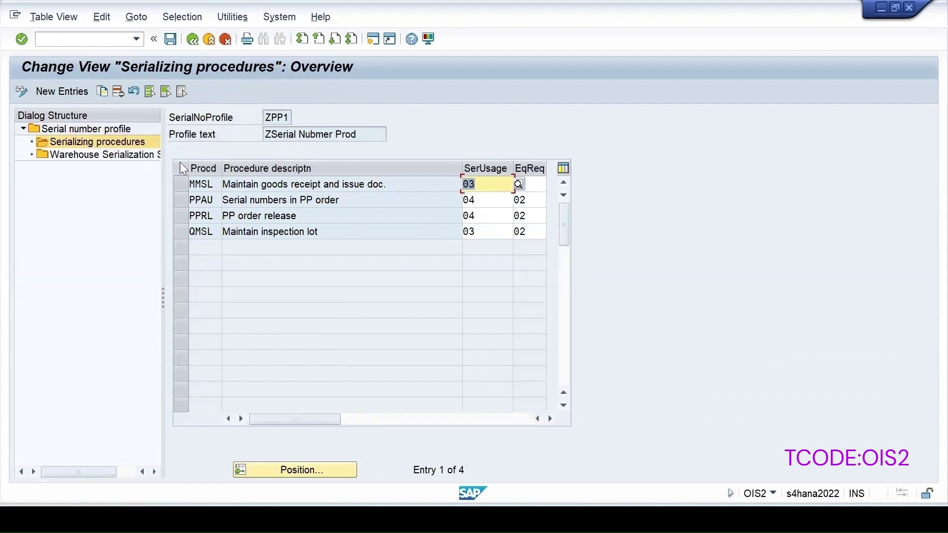
click(514, 201)
click(519, 200)
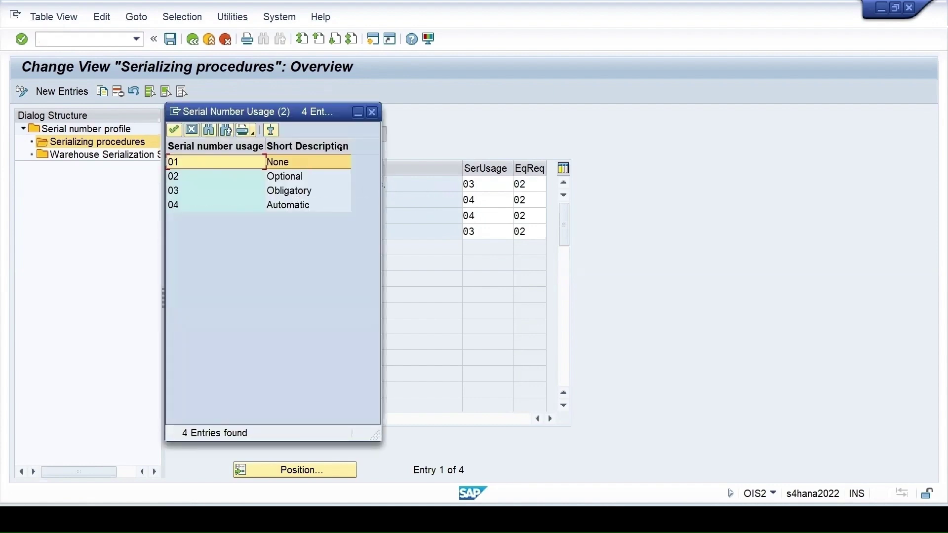
click(372, 114)
- Start transaction CO01 and open a new PP01 production order header for material 283 in plant 1710
click(119, 41)
text(/n)
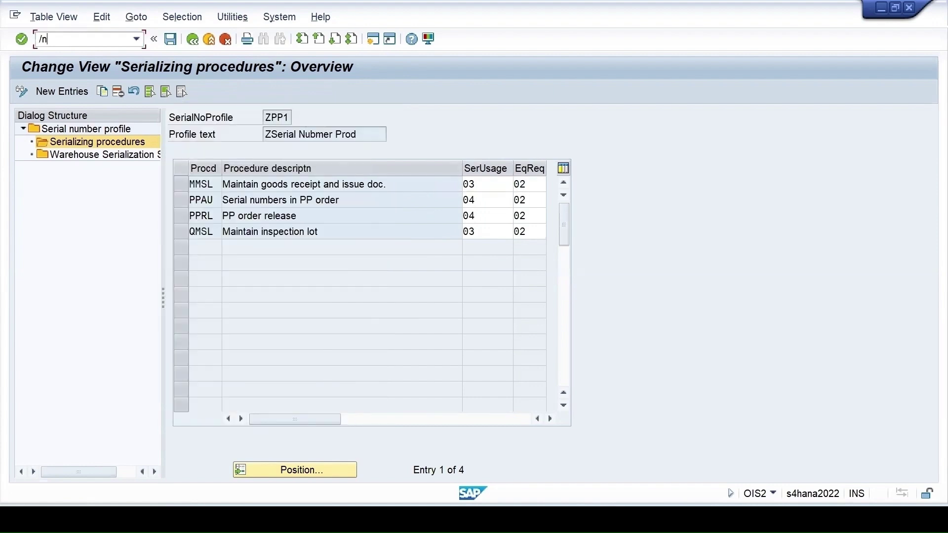
text(co01)
key(Return)
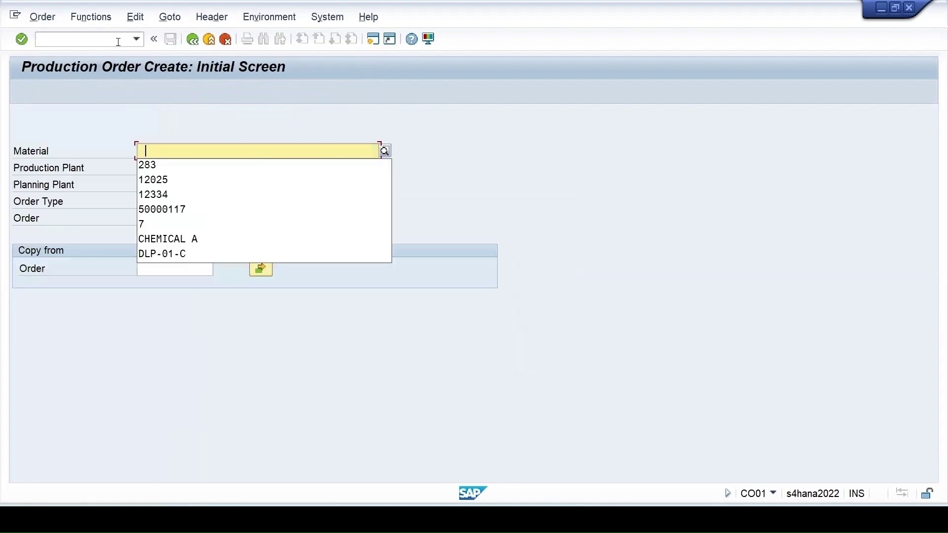
click(148, 165)
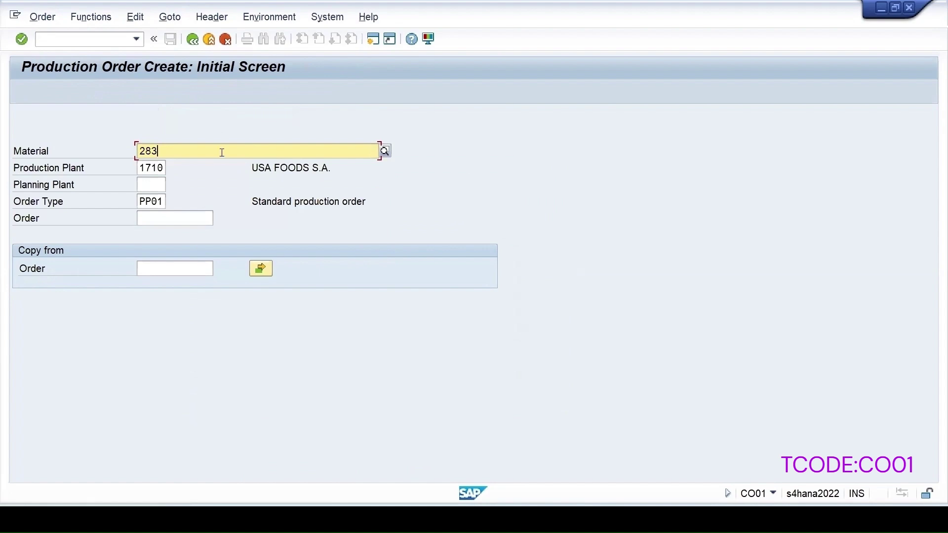
key(Return)
key(Return)
- Set the total quantity to 2 and the scheduling type to Current date, and try to release the order
text(2)
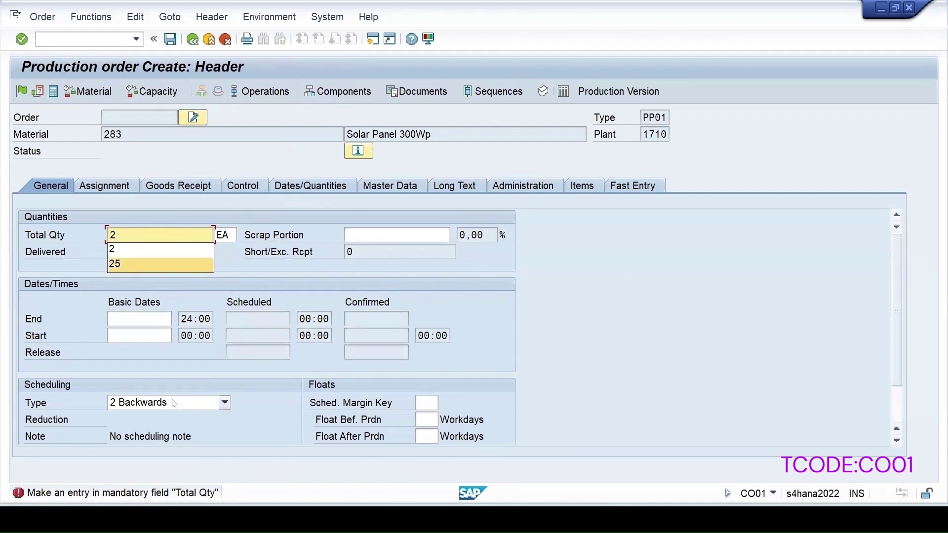
click(225, 402)
click(134, 449)
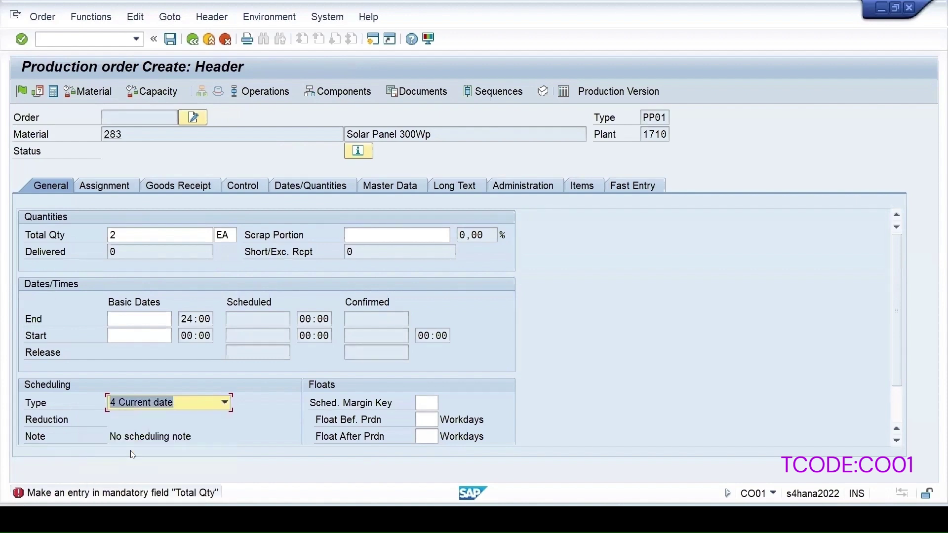
key(Return)
key(Return)
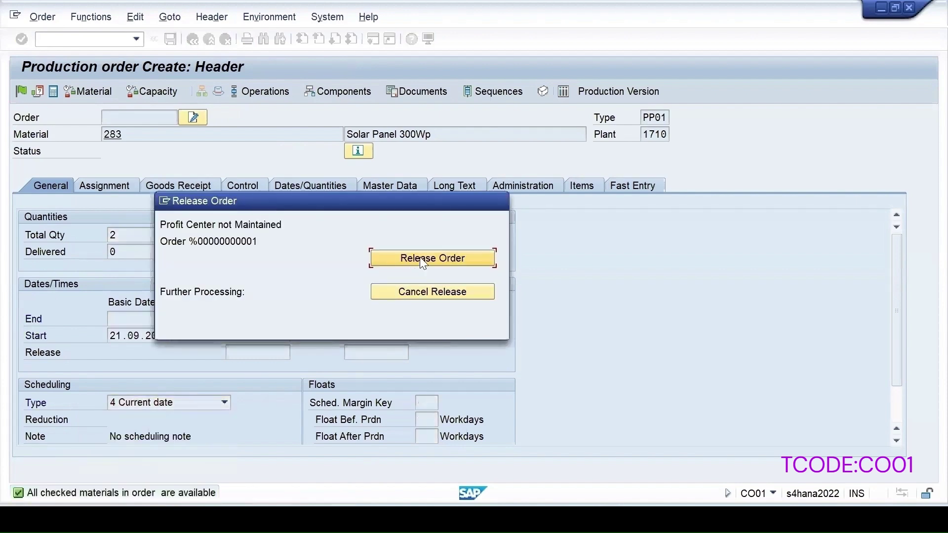
click(422, 259)
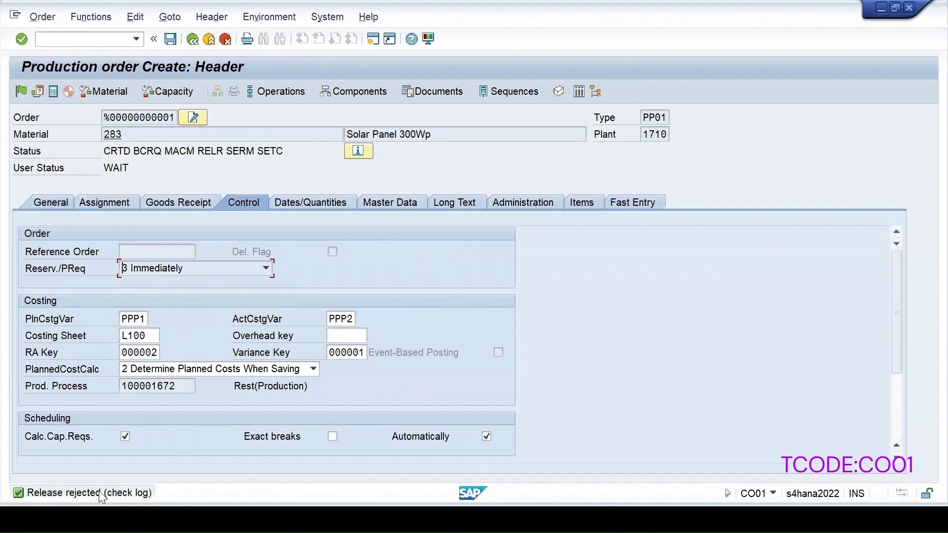
- Read the long text of the release message, close it and check the serial number profile in the order's control data
double_click(79, 494)
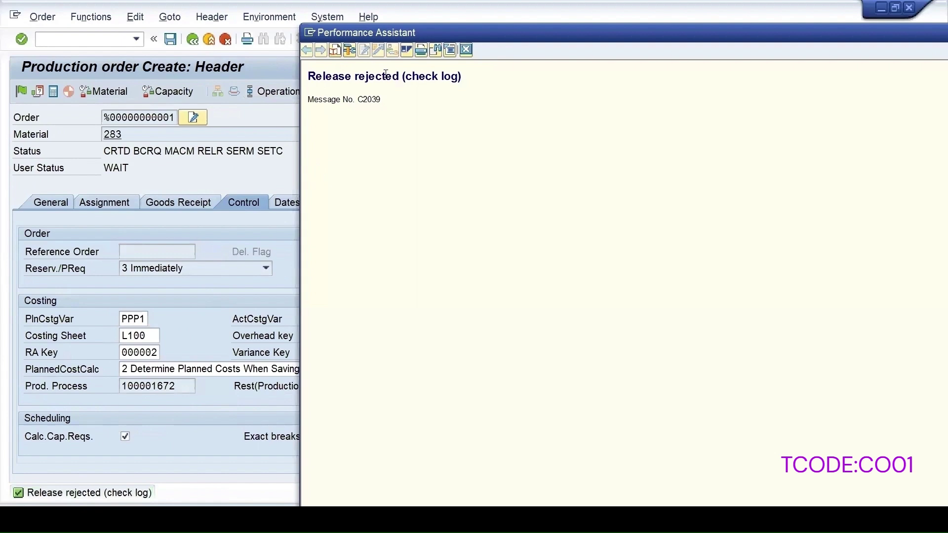
click(467, 50)
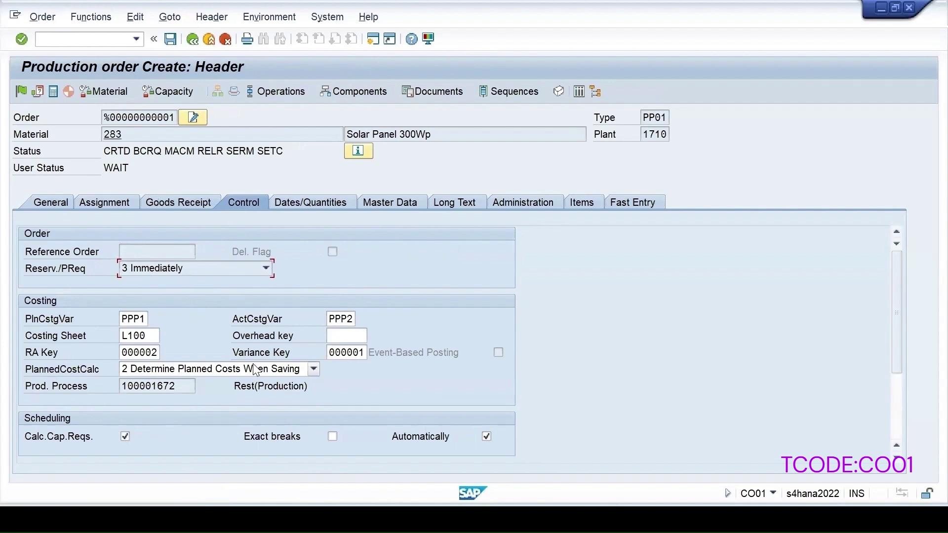
drag(901, 353, 876, 423)
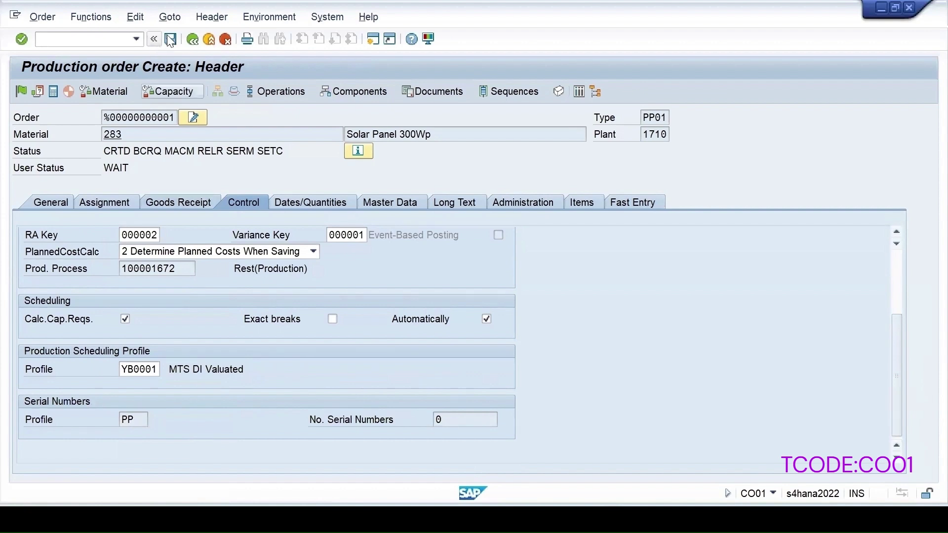
- Open the production order's log overview and examine the release messages
click(208, 20)
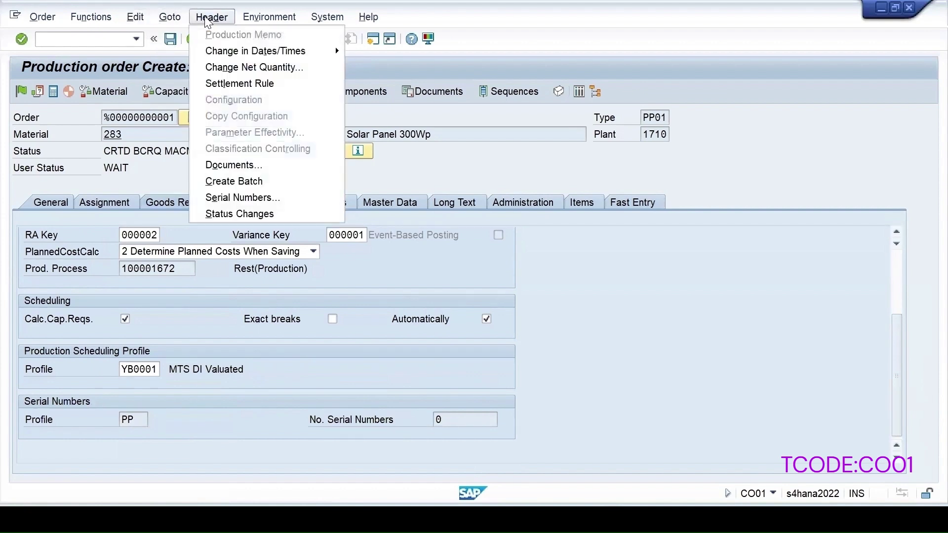
mouse_move(169, 18)
mouse_move(172, 168)
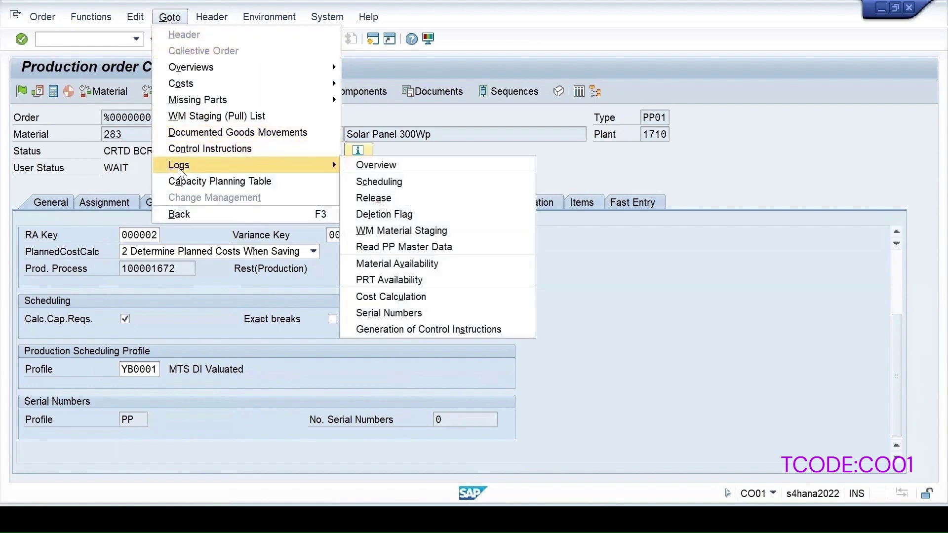
click(363, 164)
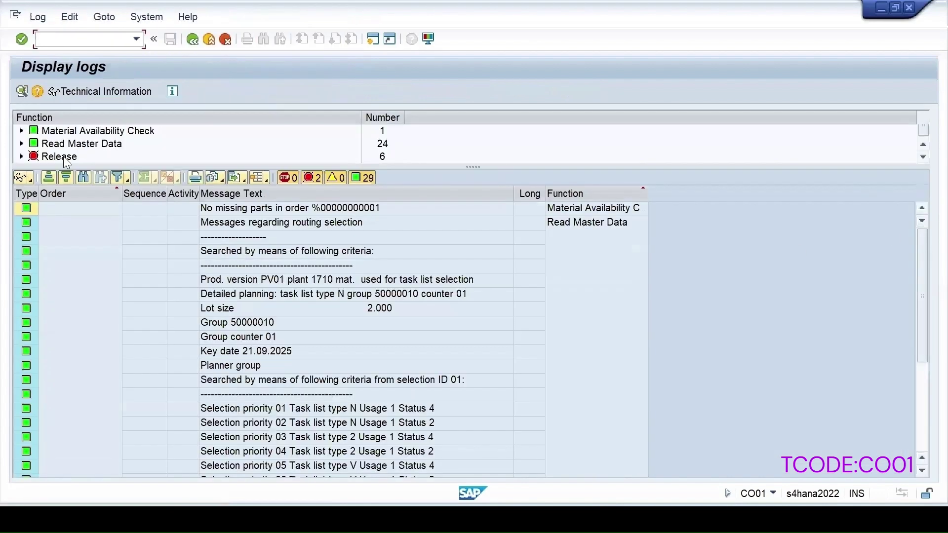
drag(928, 255, 925, 380)
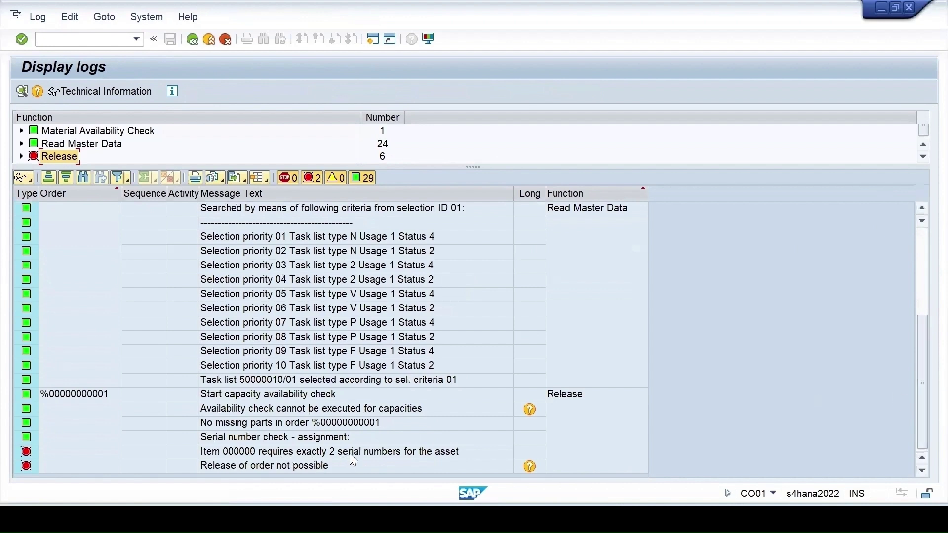
- Leave the log display and try to assign serial numbers 54 and 55 to the production order header
click(191, 38)
click(267, 18)
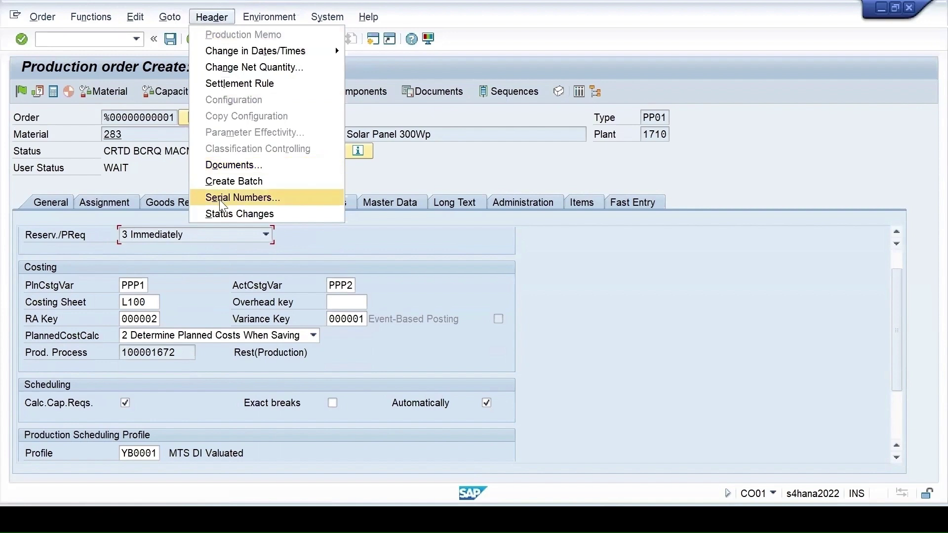
click(220, 196)
text(54)
click(53, 256)
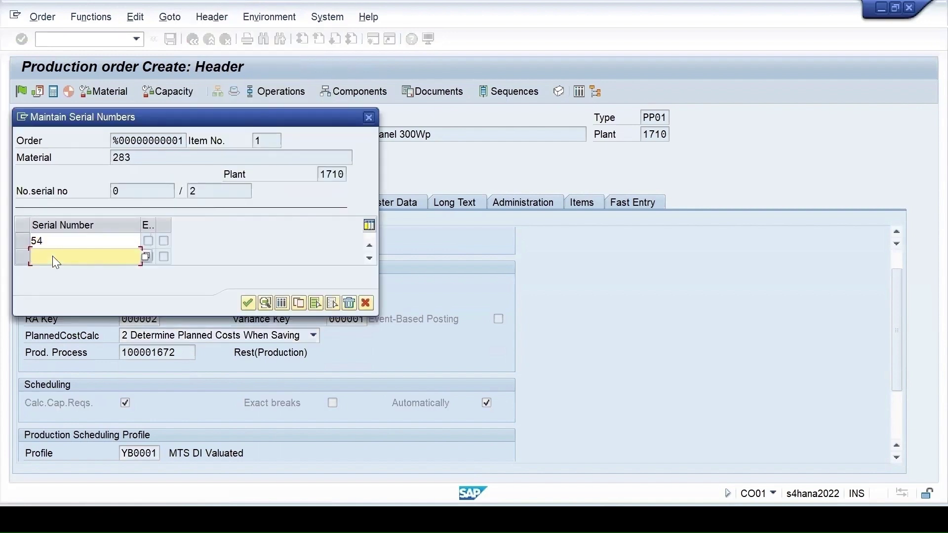
key(Return)
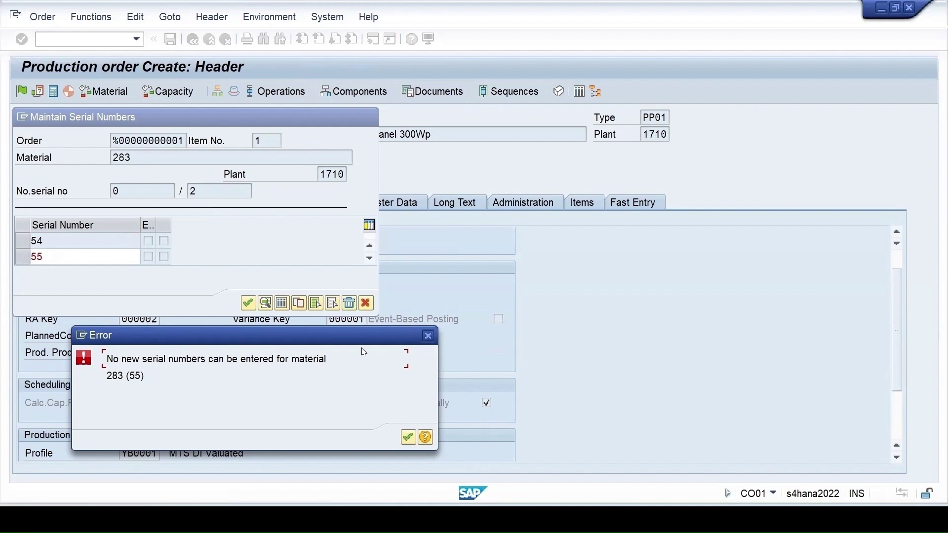
click(428, 336)
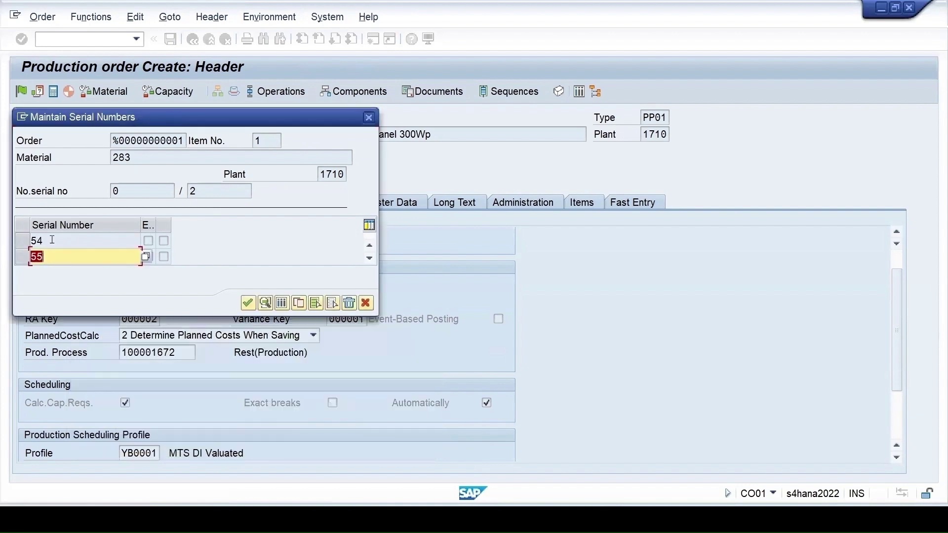
click(44, 240)
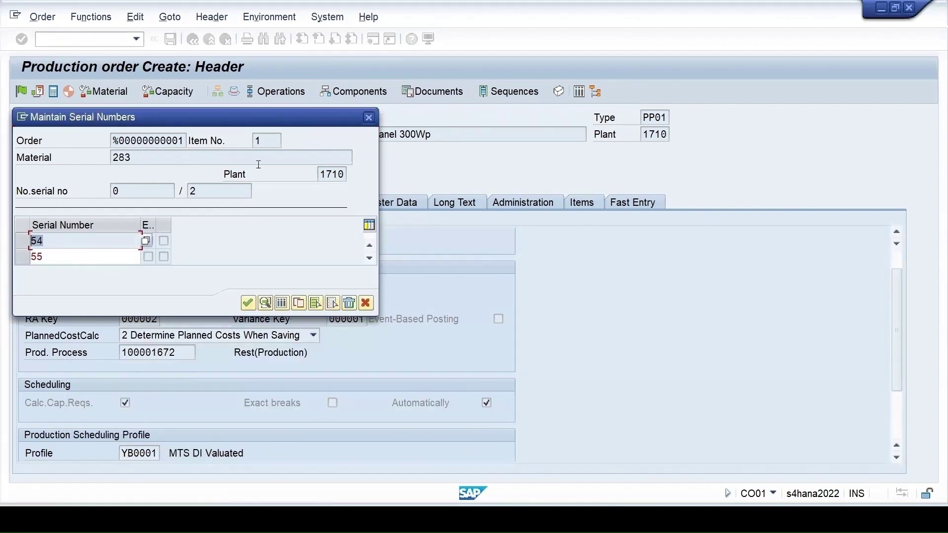
- Discard the serial number entries and leave production order creation without saving
click(369, 118)
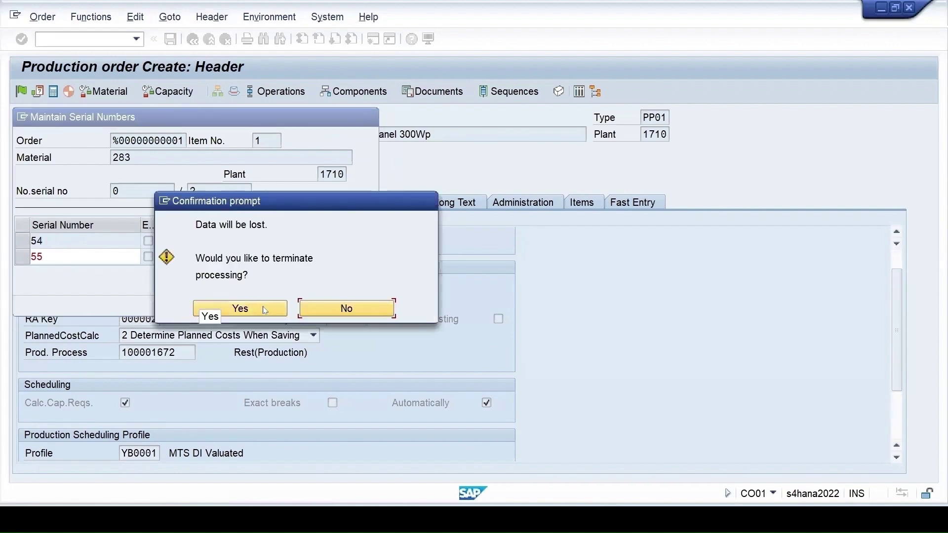
click(242, 309)
text(/n)
key(Return)
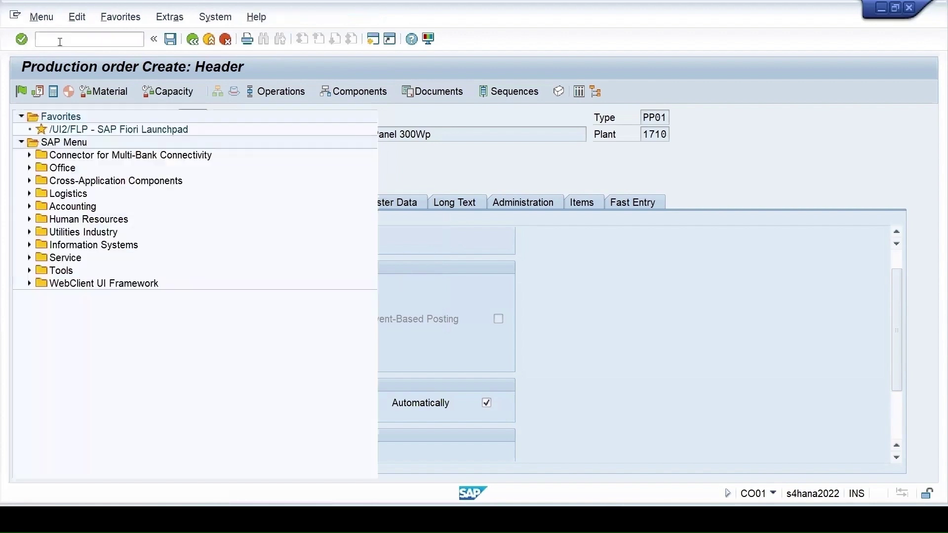
- Start transaction IQ01 and enter serial number 55 for material 283
text(iq01)
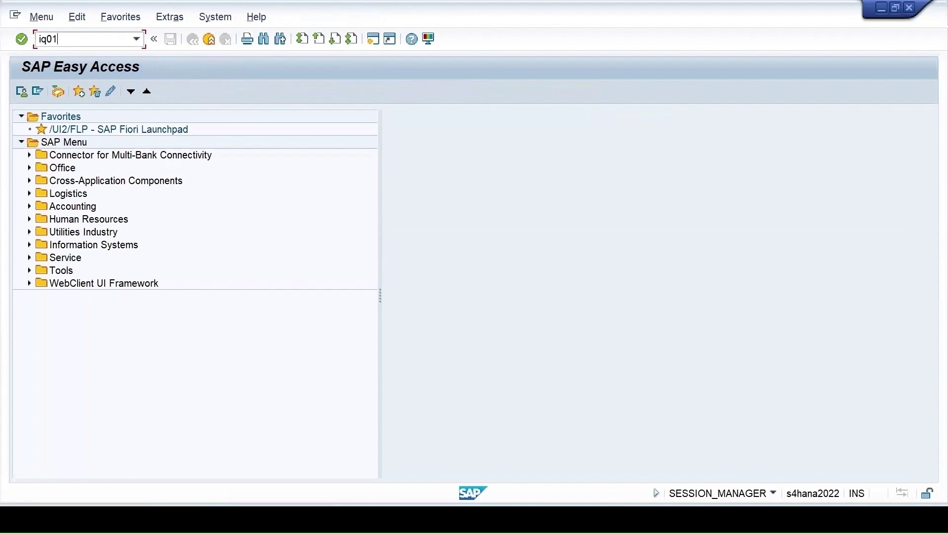
key(Return)
click(167, 183)
text(55)
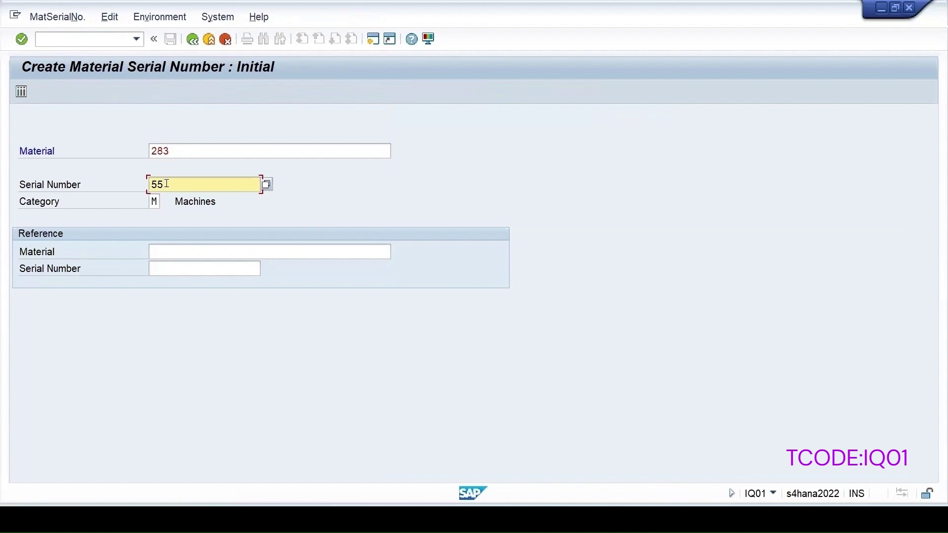
- Check the existing serial numbers of material 283 through to the end of the list, and create and save serial number 55
click(21, 92)
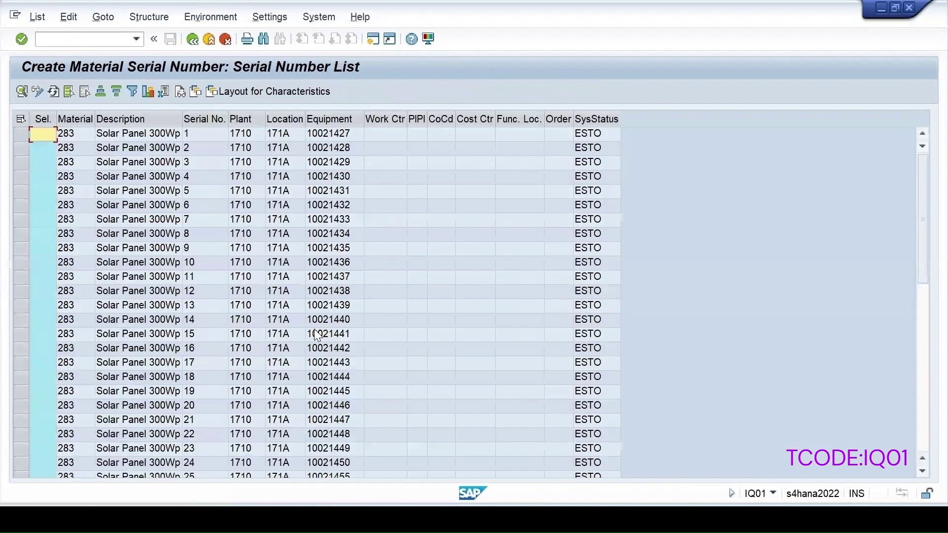
drag(917, 252, 923, 475)
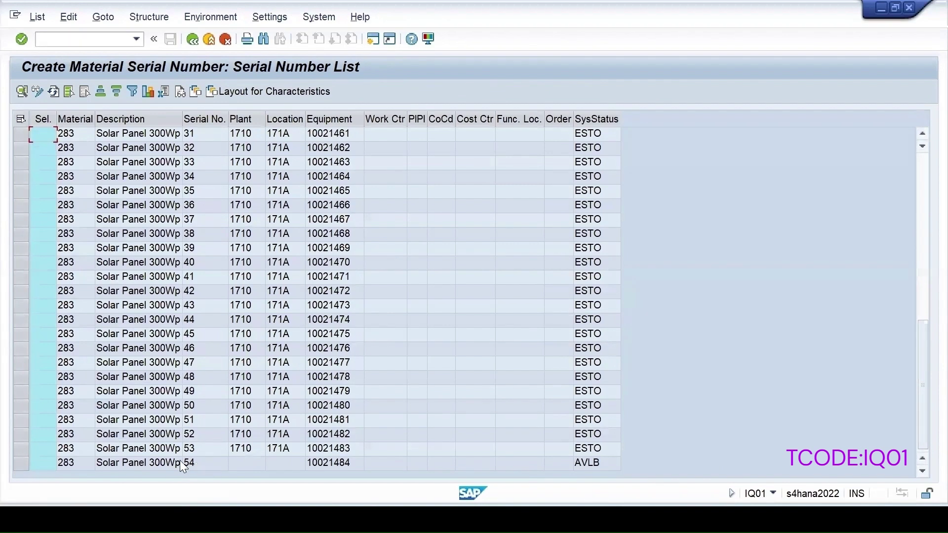
click(566, 520)
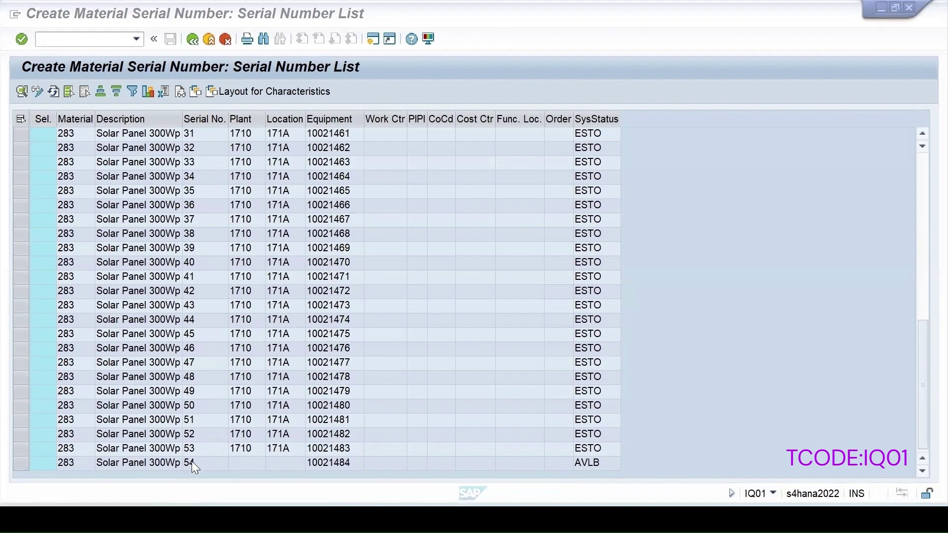
click(189, 40)
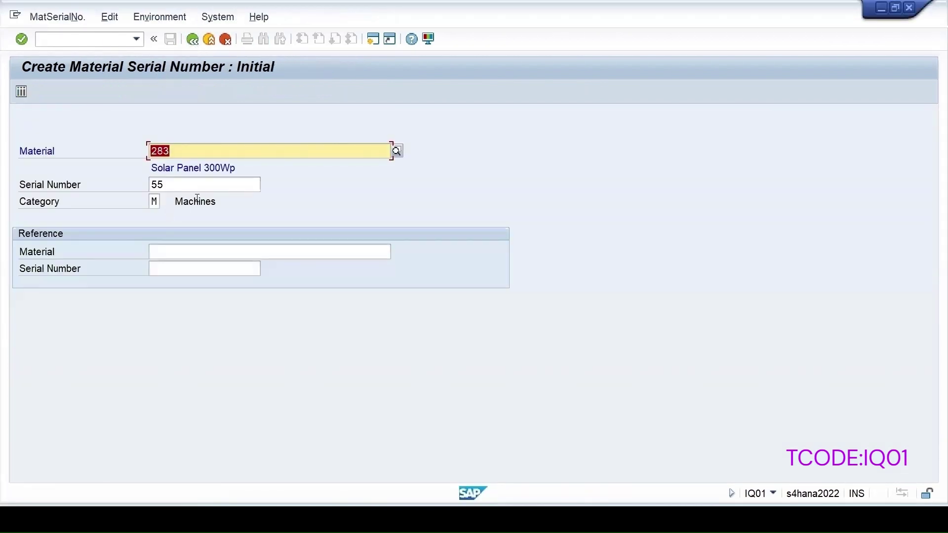
key(Return)
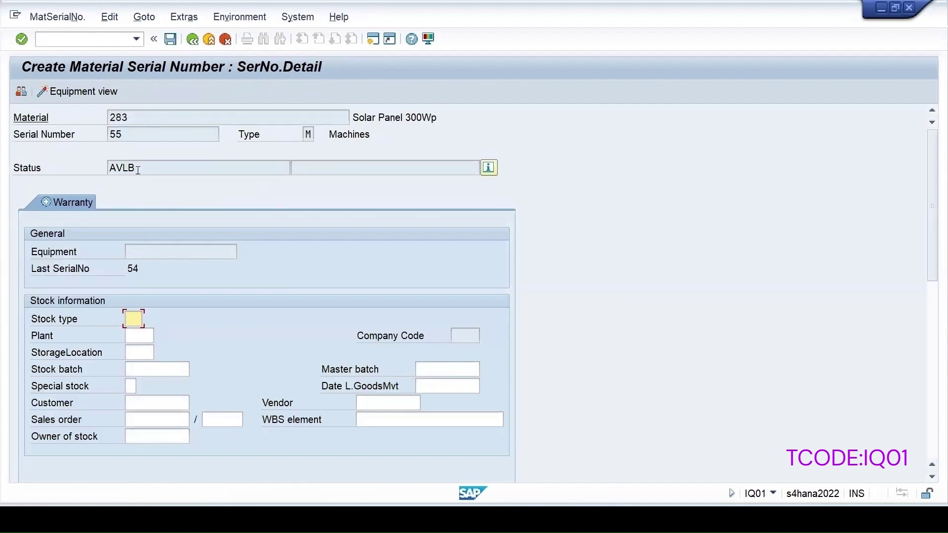
click(170, 39)
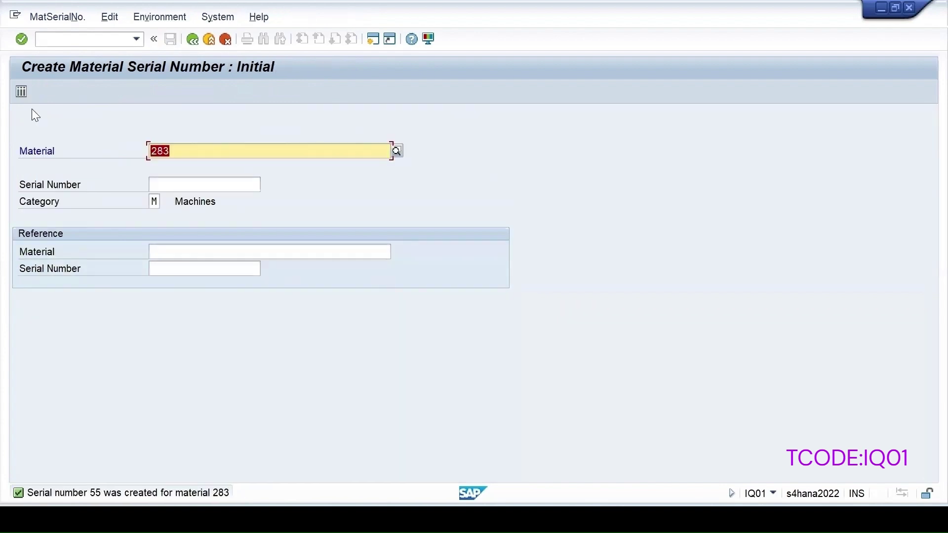
- Start transaction CO01 and open a new PP01 production order header for material 283 in plant 1710
click(52, 39)
text(/n)
text(iq01)
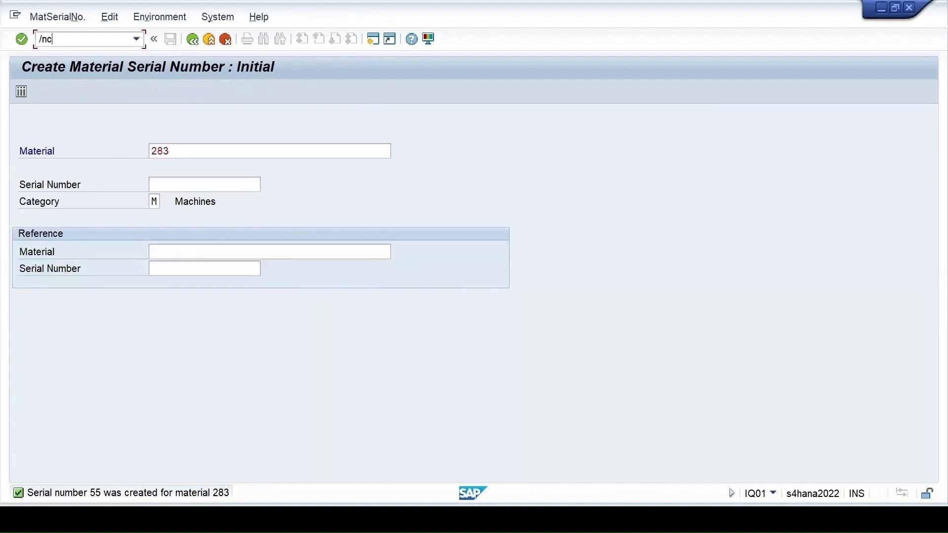
key(Return)
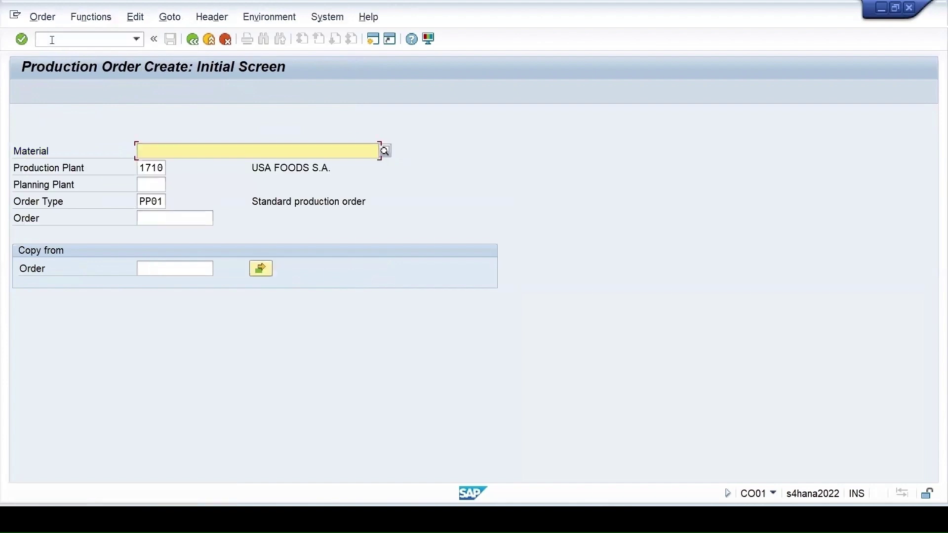
key(BackSpace)
click(148, 165)
key(Return)
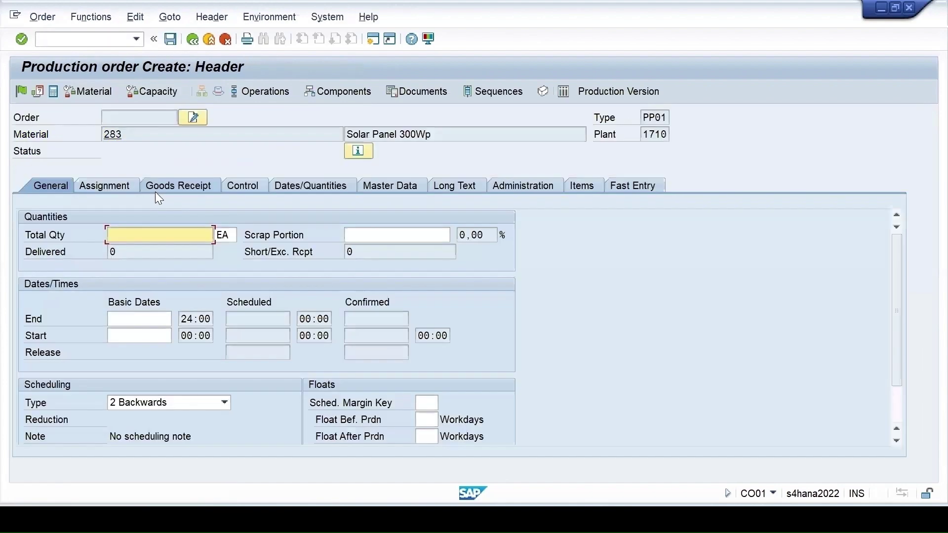
- Set the total quantity to 2 and the scheduling type to Current date, and try to release the order
text(2)
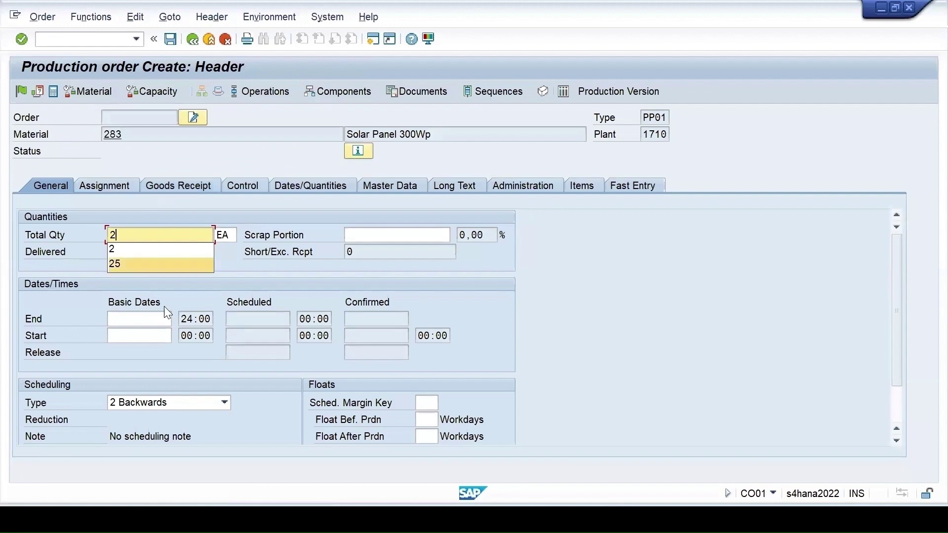
click(118, 250)
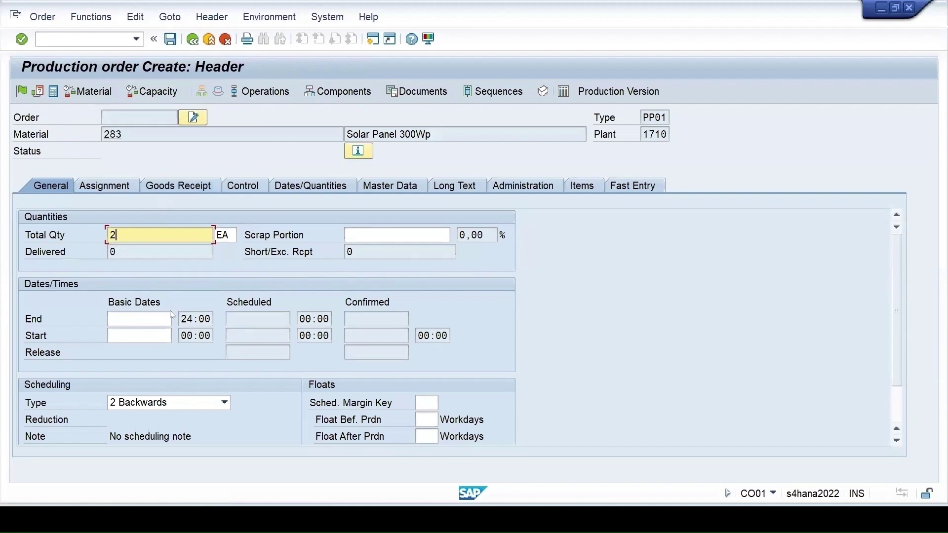
click(191, 401)
click(123, 448)
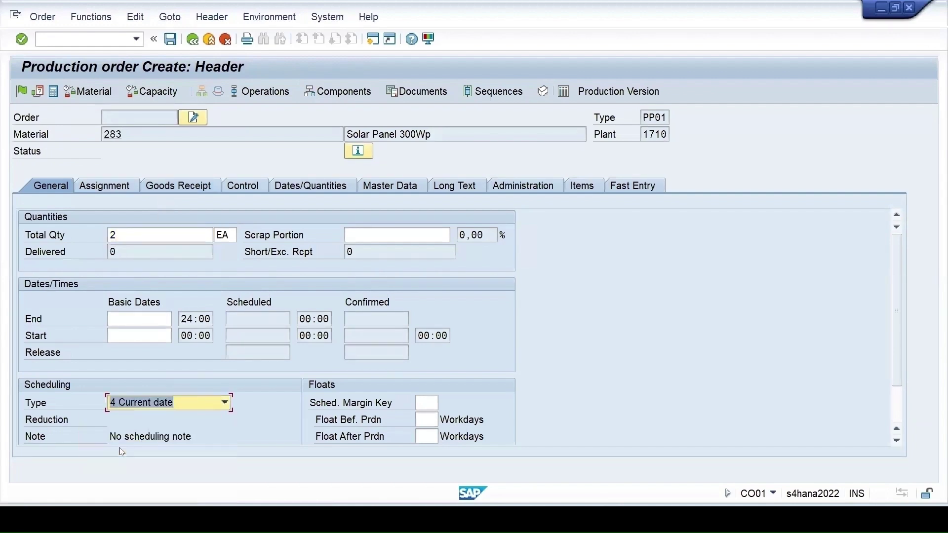
key(Return)
key(Return)
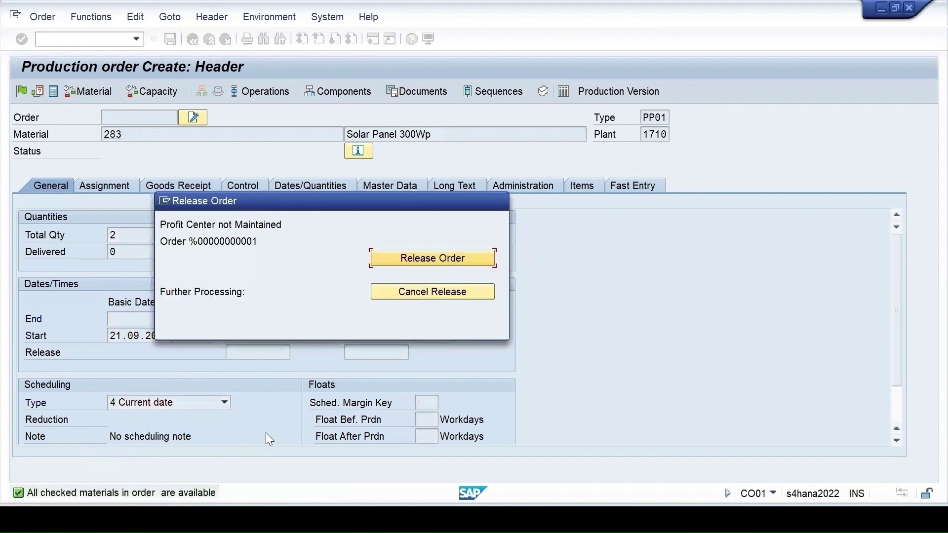
key(Return)
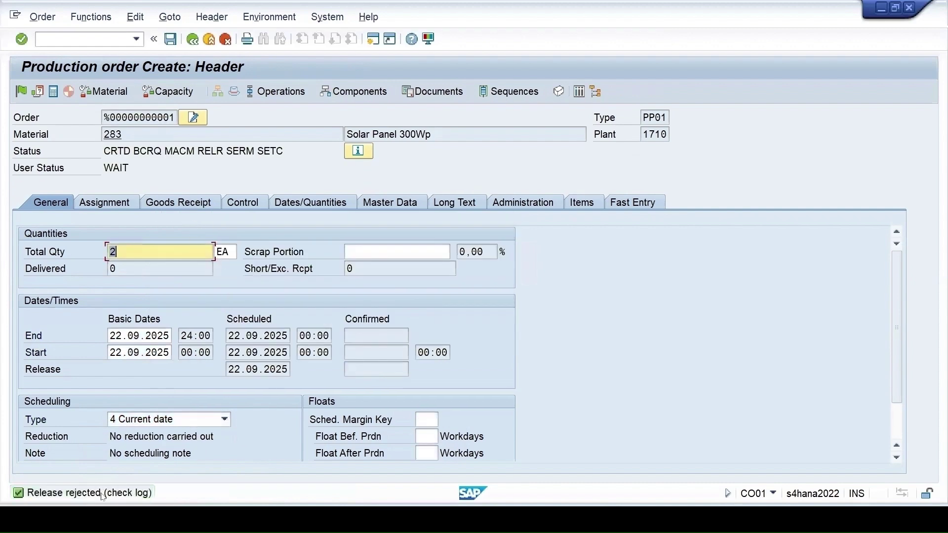
- Read the long text of the release message and review the order's log overview before returning to the header
double_click(55, 497)
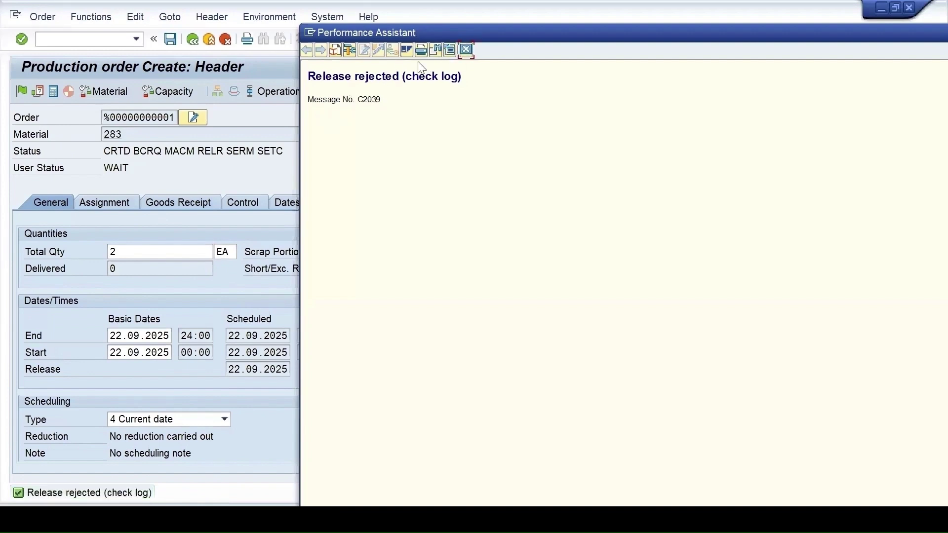
click(466, 49)
click(170, 18)
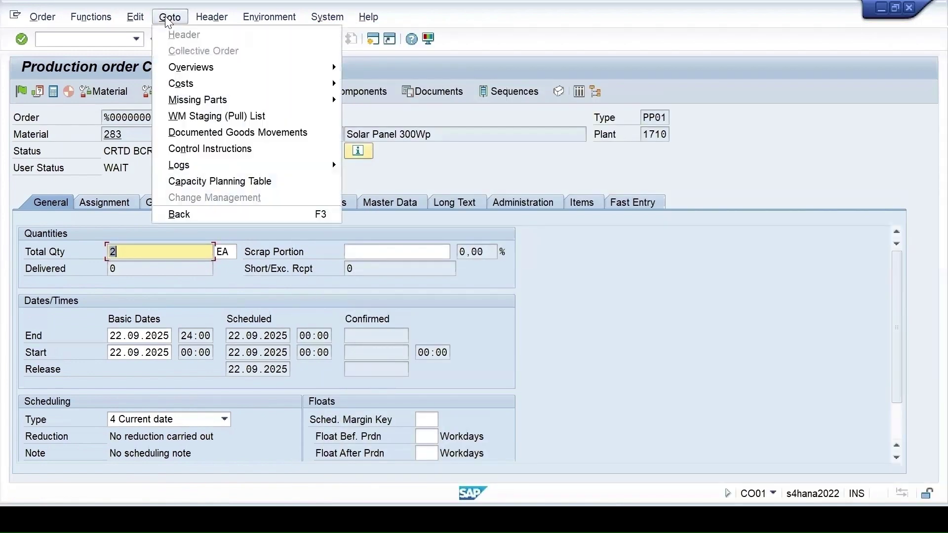
mouse_move(292, 164)
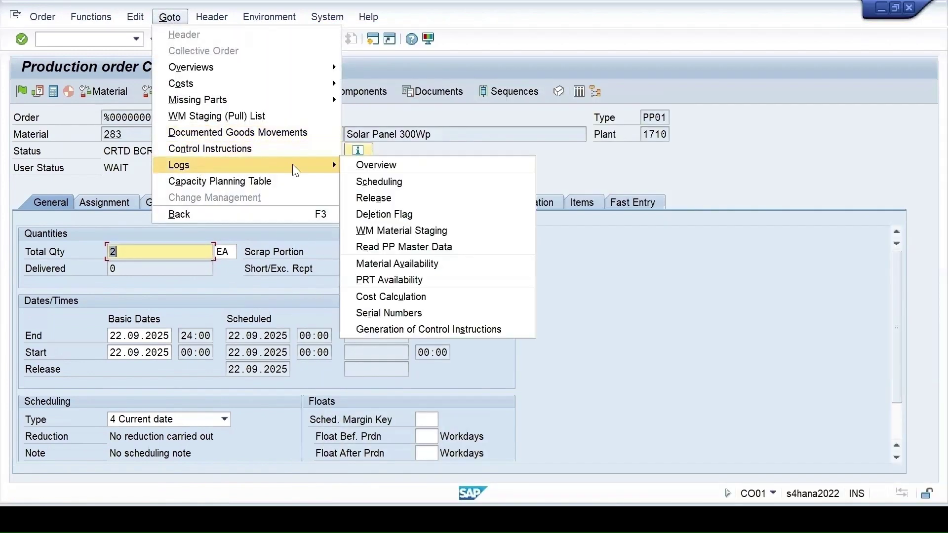
click(371, 164)
click(192, 39)
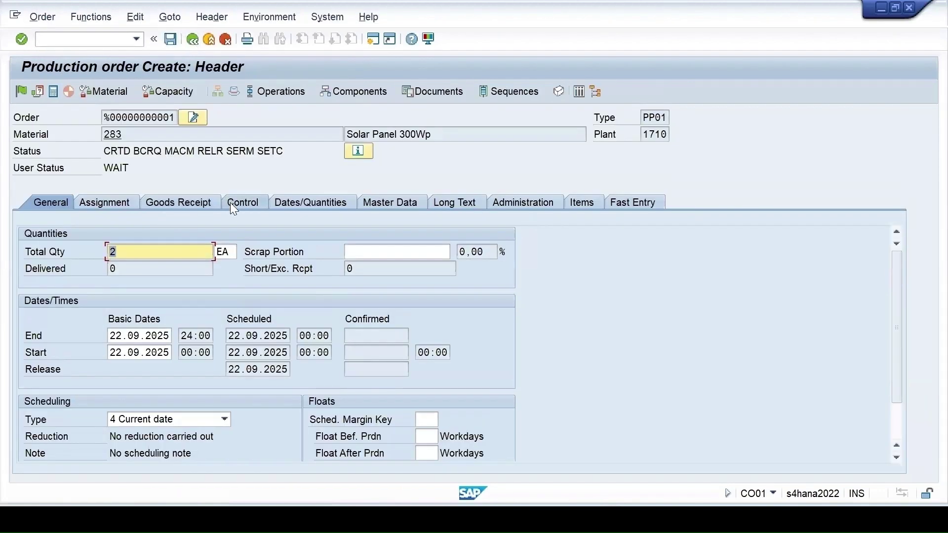
- Check the serial number profile in the order's control data and open the header's serial number maintenance
click(232, 201)
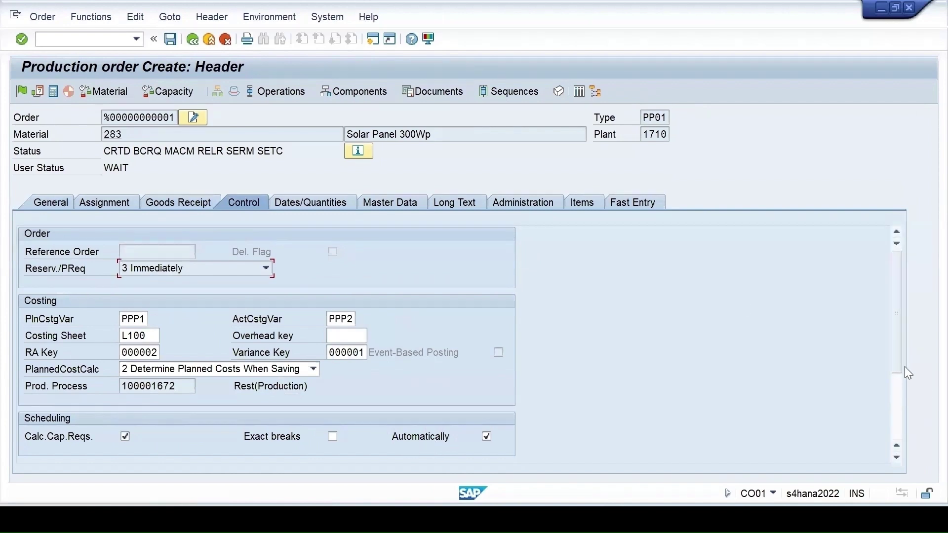
drag(895, 362, 911, 449)
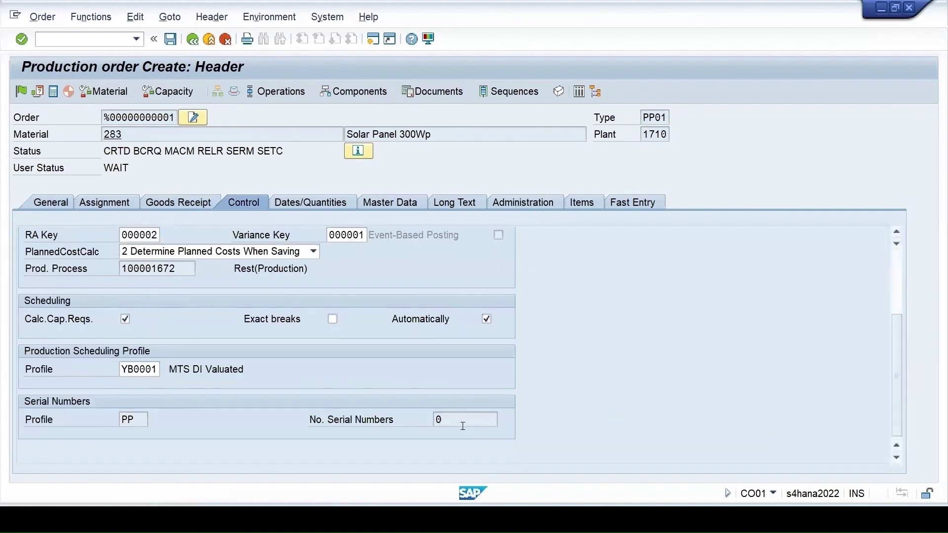
click(208, 19)
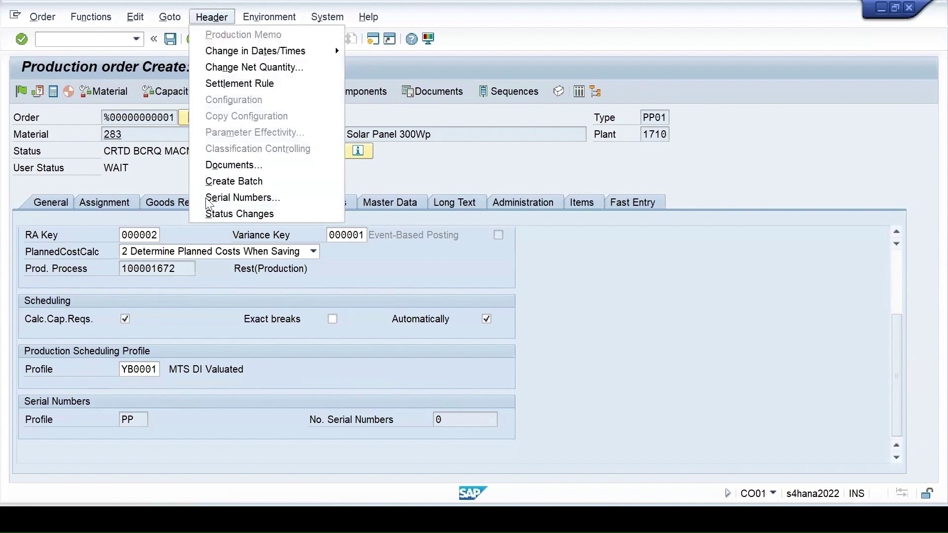
click(254, 198)
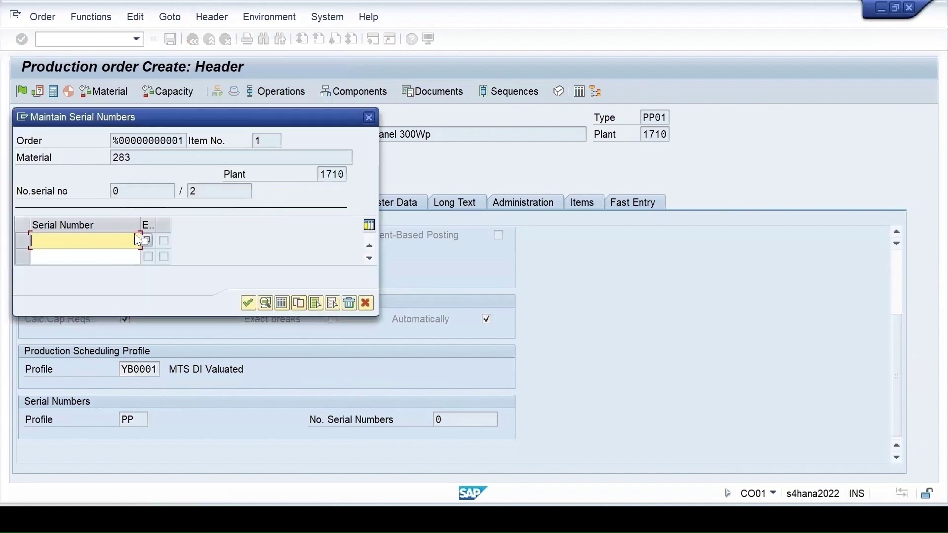
- List the serial numbers of material 283 and choose 54 as the order's first serial number
click(146, 242)
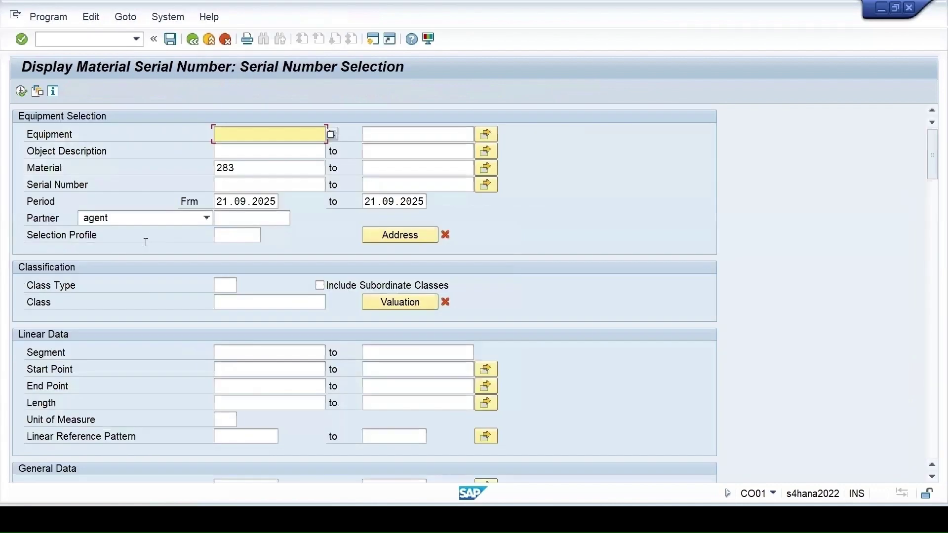
click(22, 92)
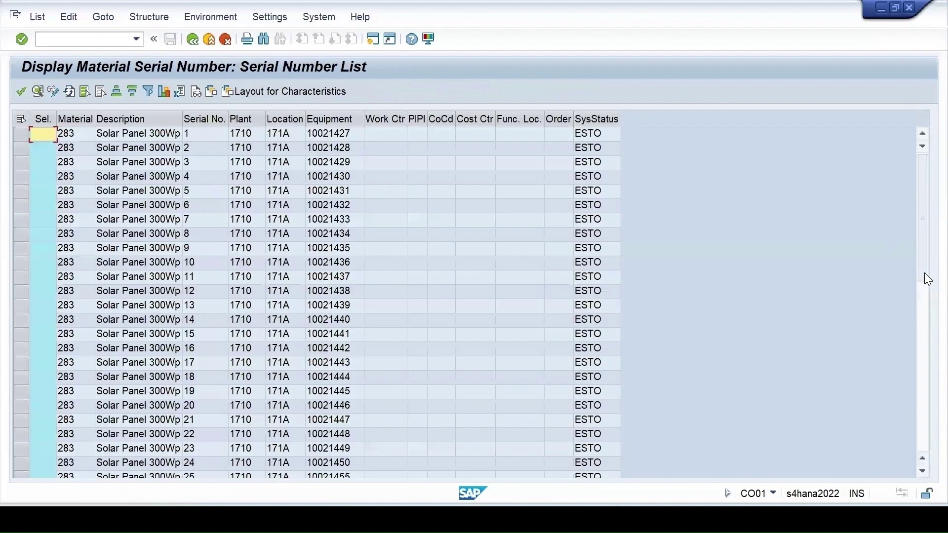
drag(924, 273, 925, 460)
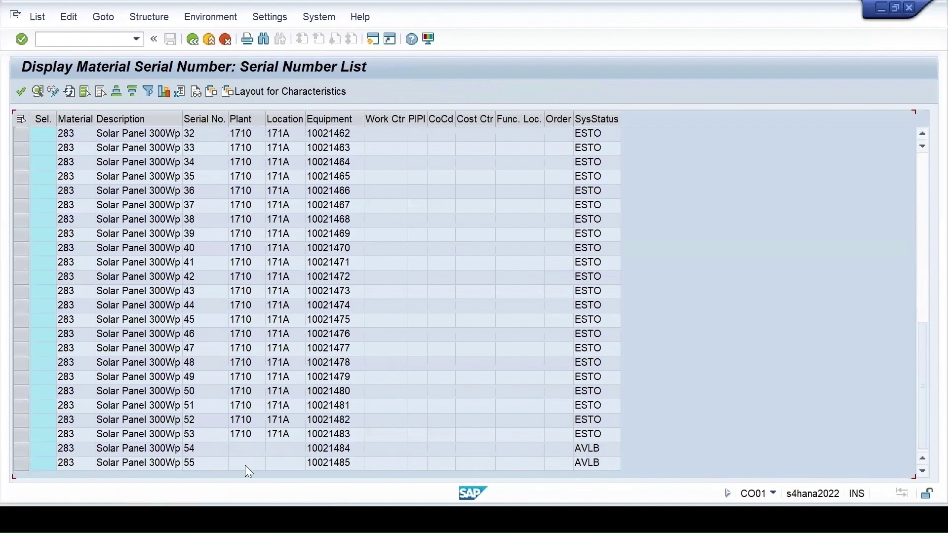
click(195, 451)
click(192, 465)
double_click(195, 449)
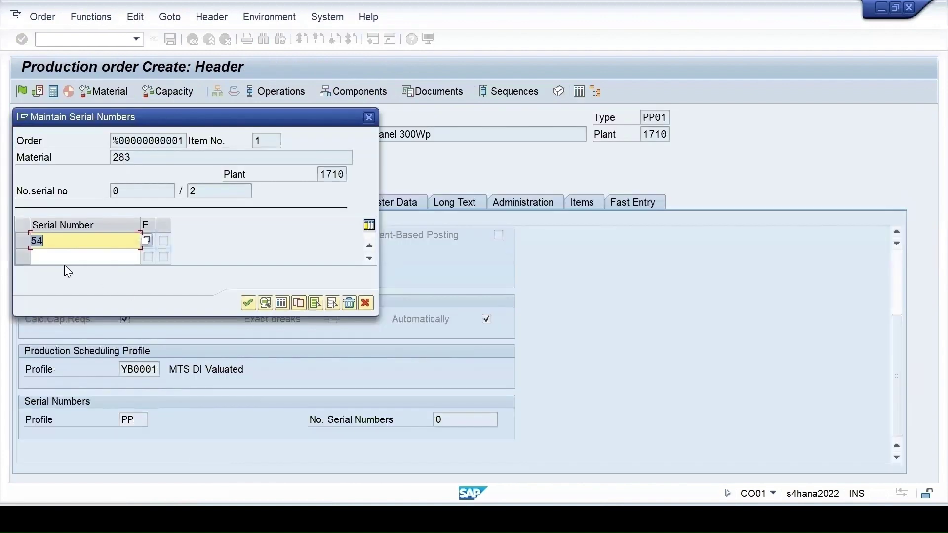
- Enter 55 as the order's second serial number, accept both serial numbers and save the production order
click(81, 253)
text(55)
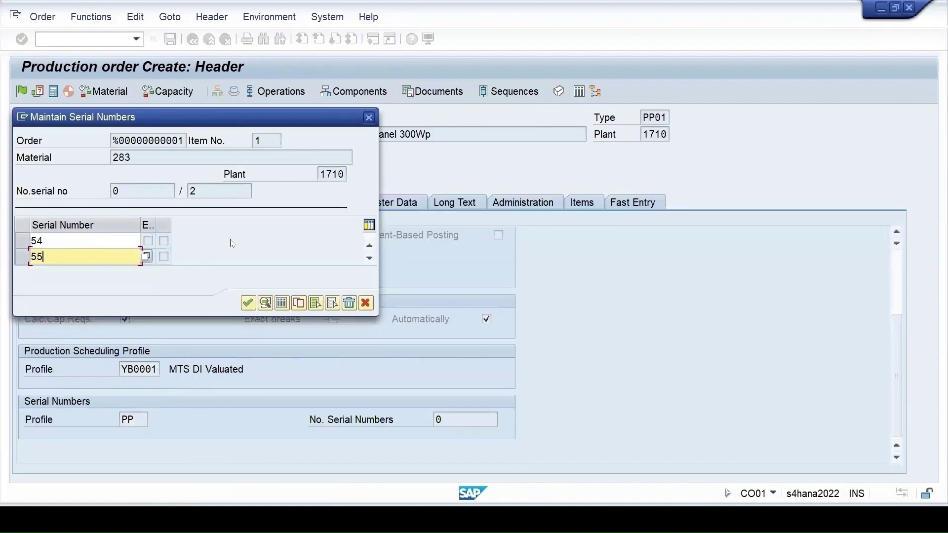
key(Return)
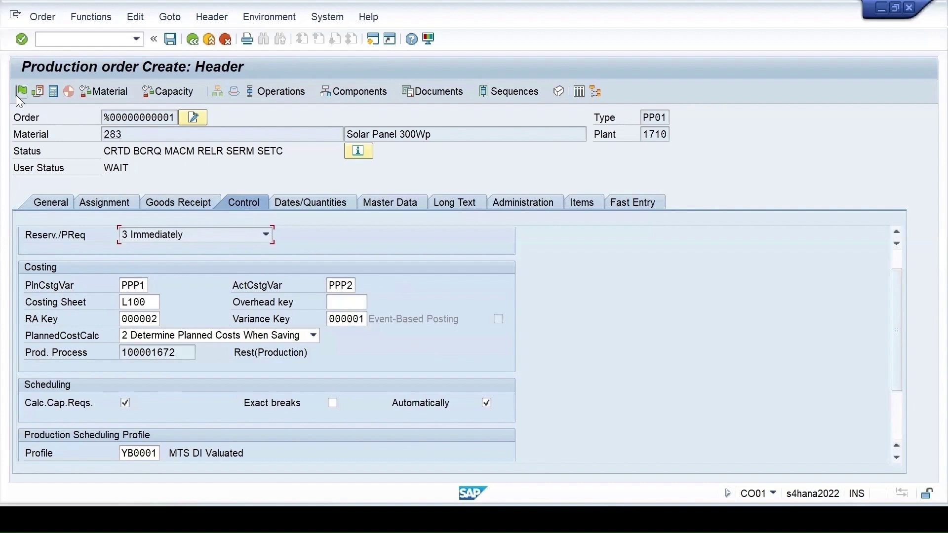
click(170, 39)
click(229, 325)
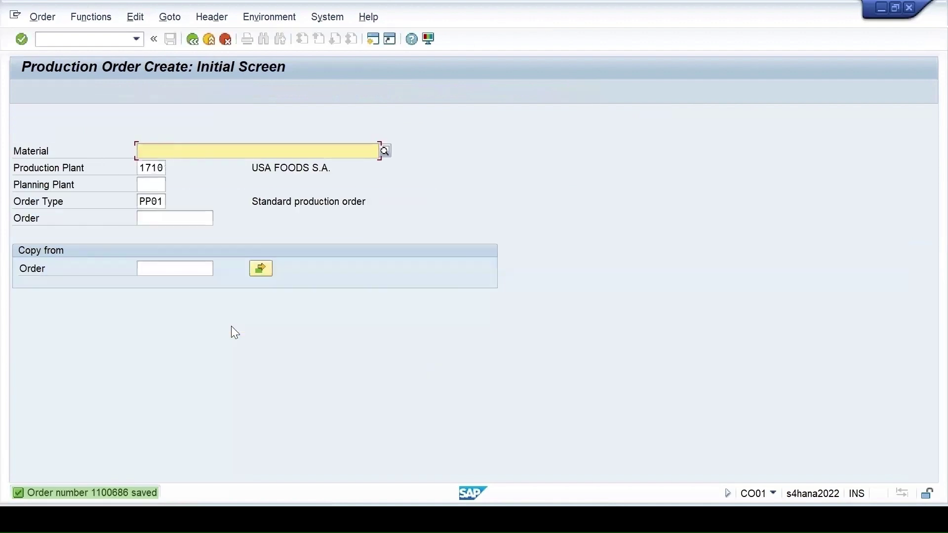
- Reopen the saved production order in change mode and check the number of serial numbers in its control data
click(42, 17)
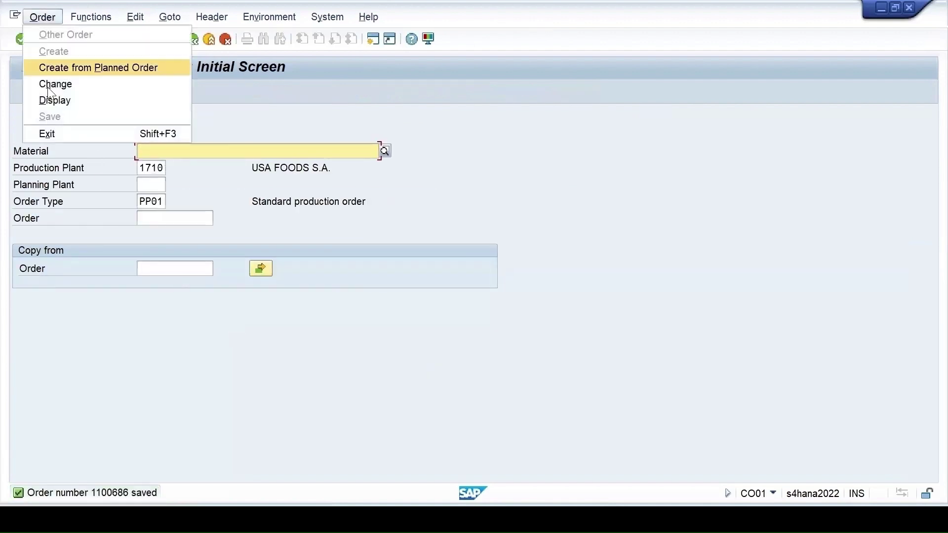
click(58, 84)
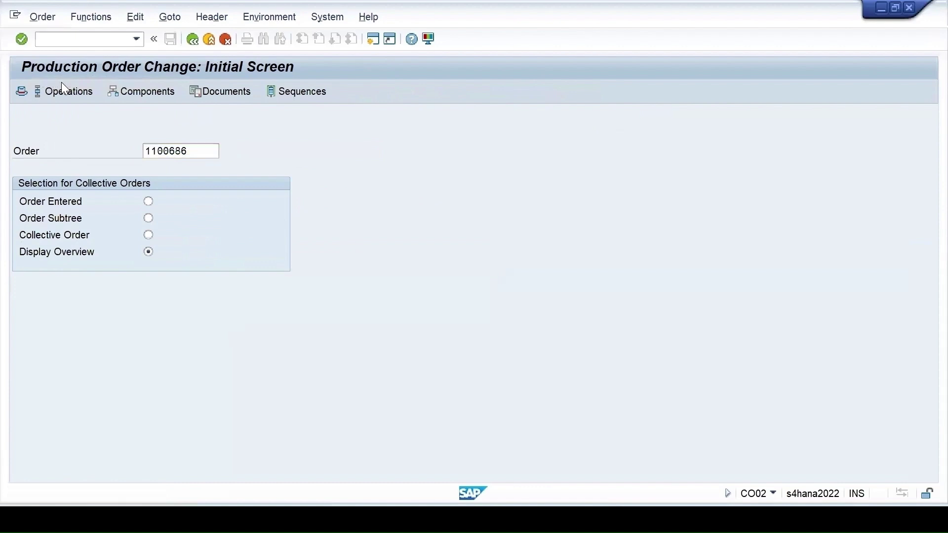
key(Return)
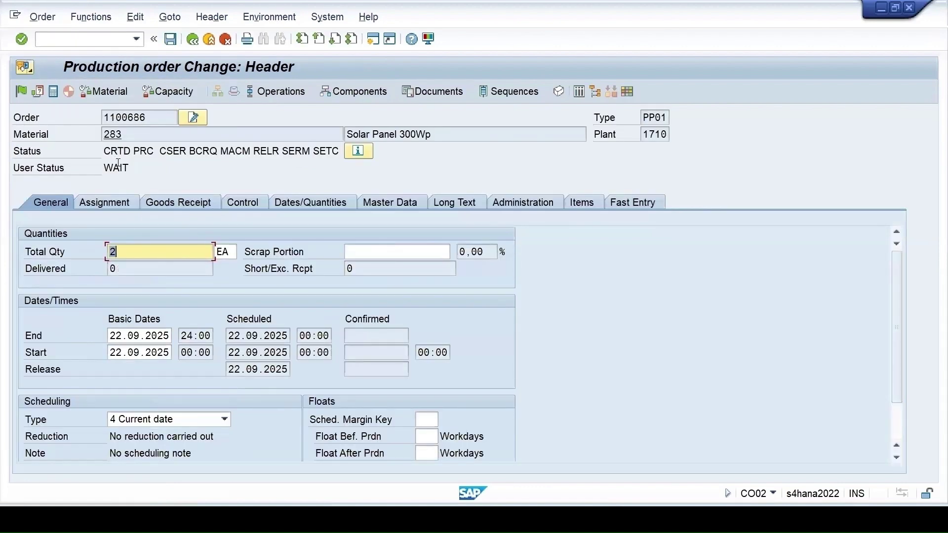
click(249, 204)
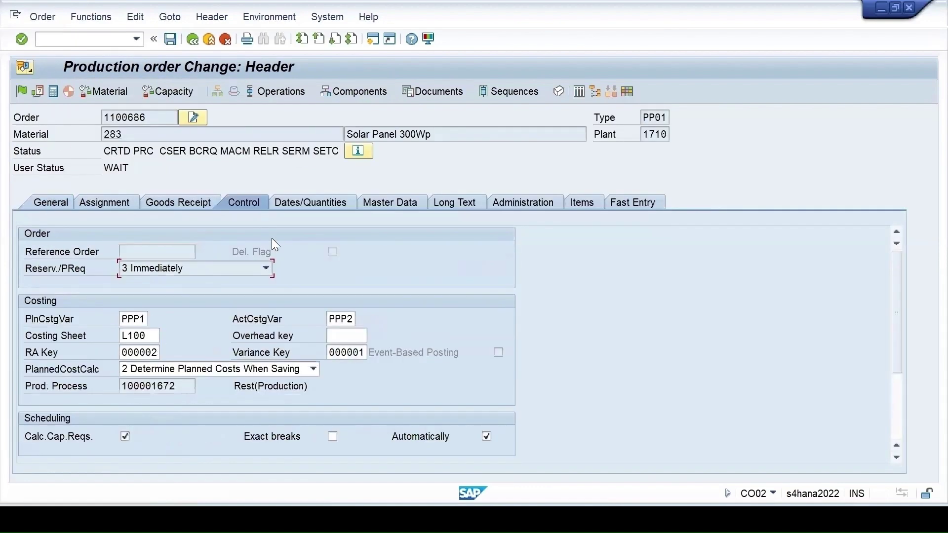
scroll(272, 238, down, 3)
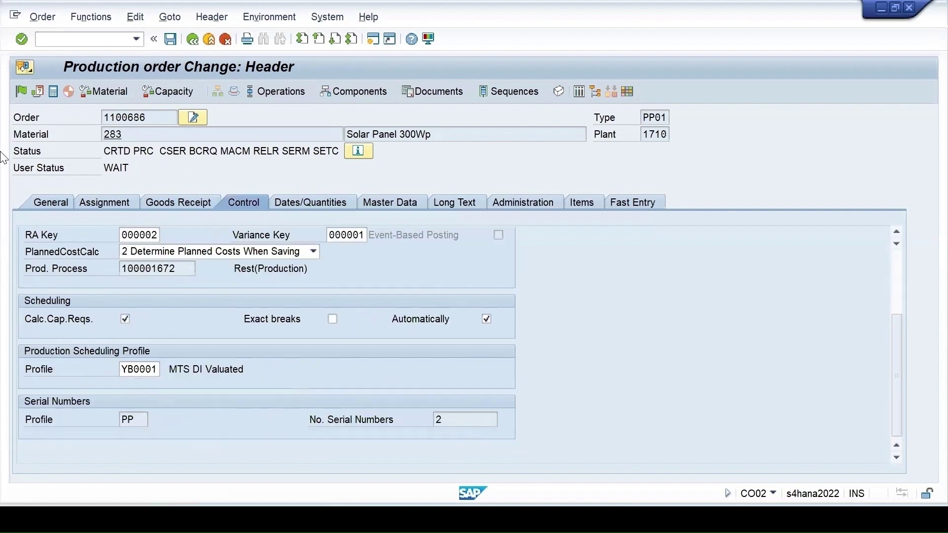
- Release the production order despite the profit center message and save it
click(20, 92)
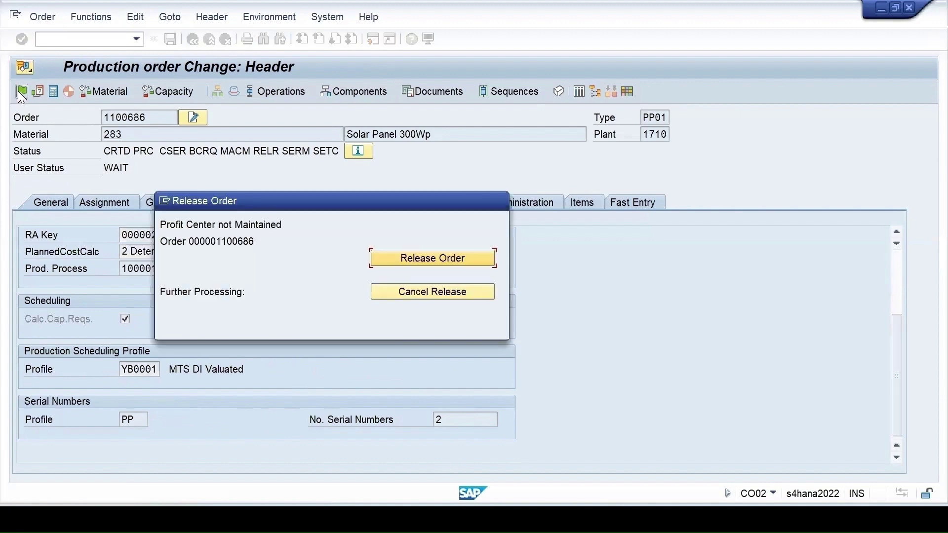
key(Return)
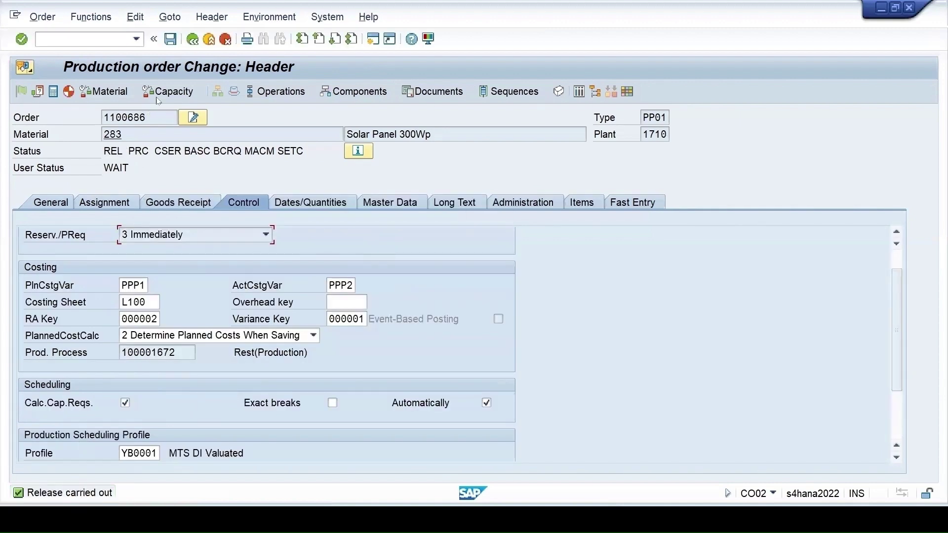
click(171, 39)
click(229, 342)
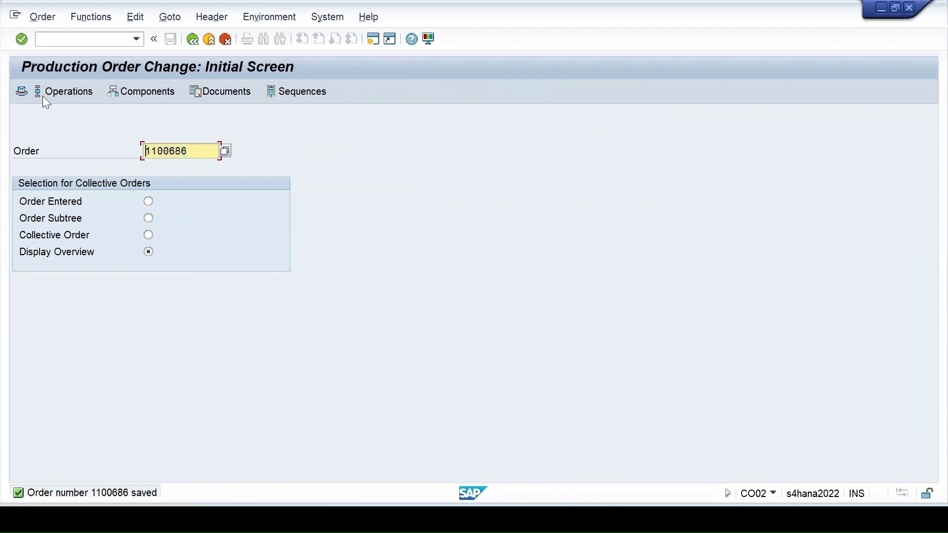
- Run transaction CO15 for the released order and save a final confirmation for its full yield quantity
click(61, 40)
text(/n)
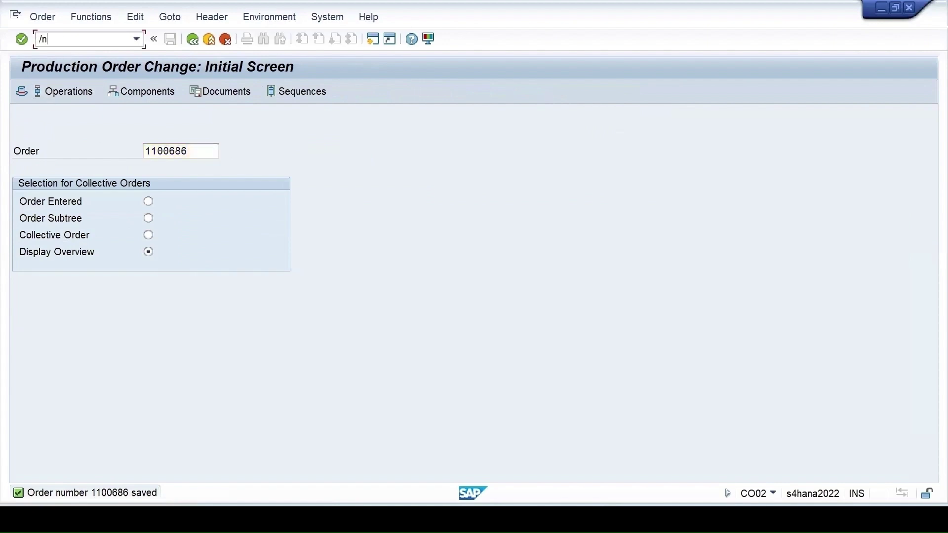
text(co15)
key(Return)
key(Return)
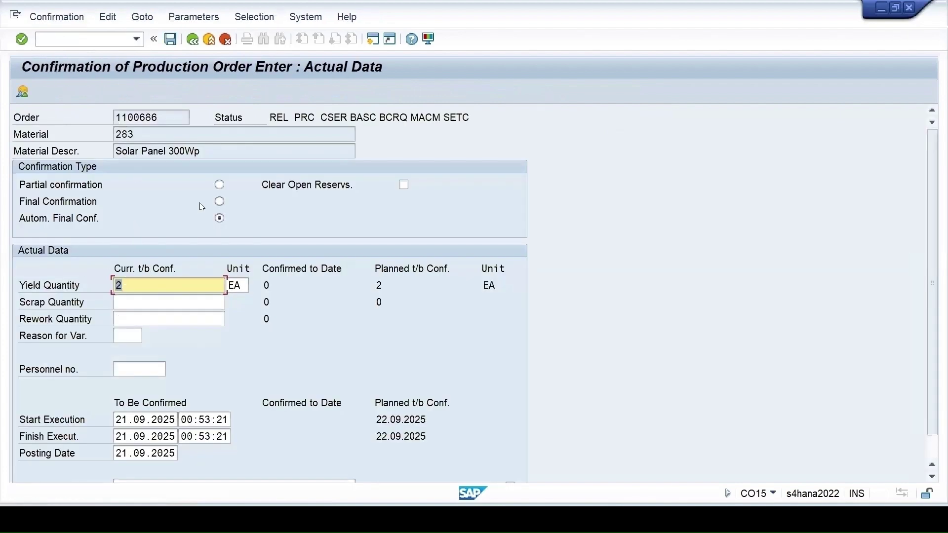
click(220, 202)
click(171, 41)
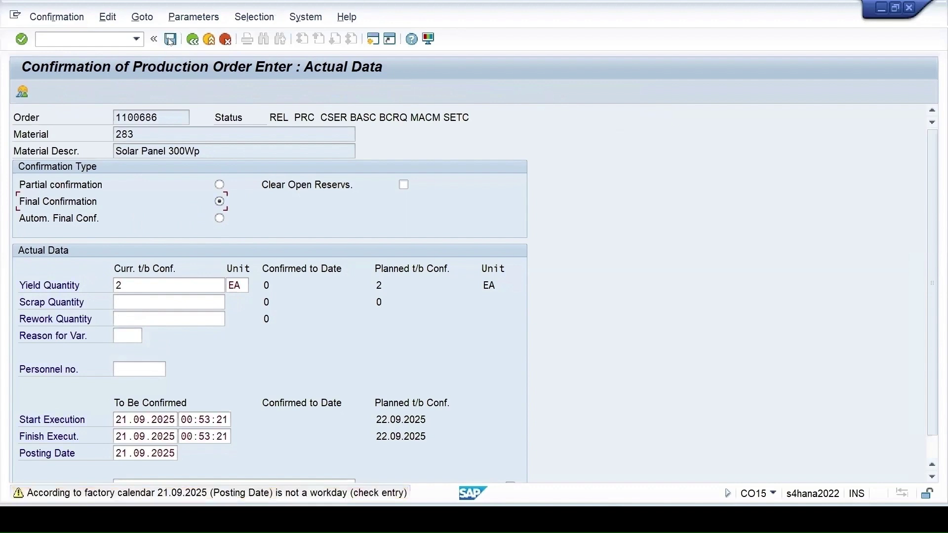
click(171, 41)
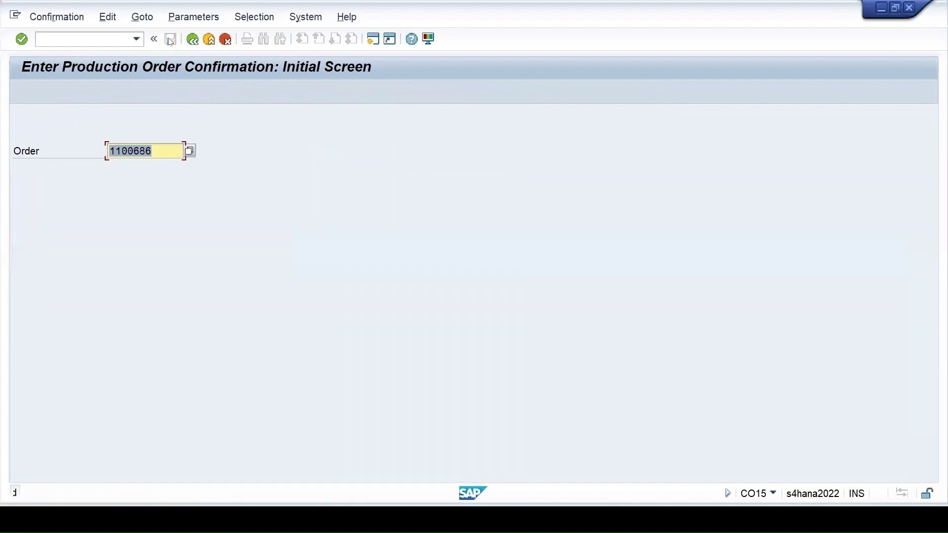
- Load the production order for goods receipt in transaction MIGO and check the item's serial numbers and material
click(106, 38)
text(/nmigo)
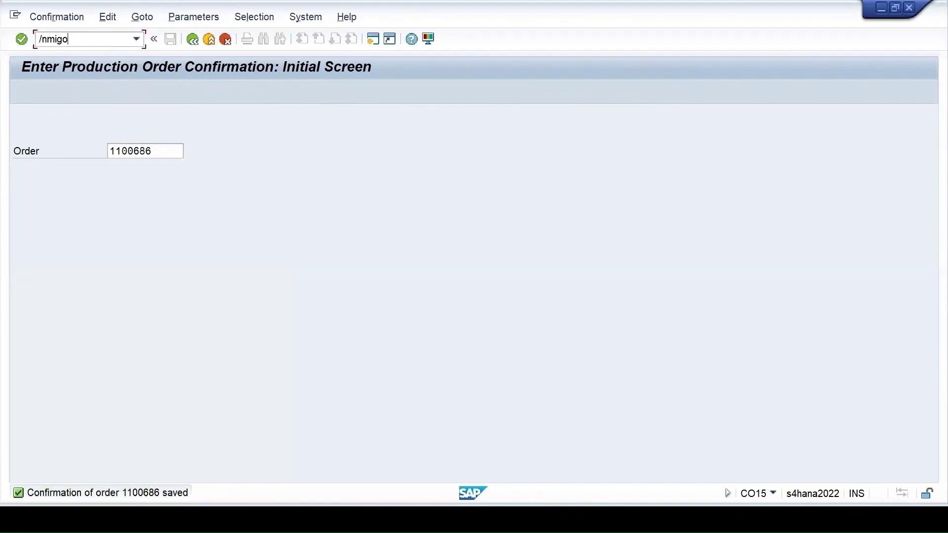
key(Return)
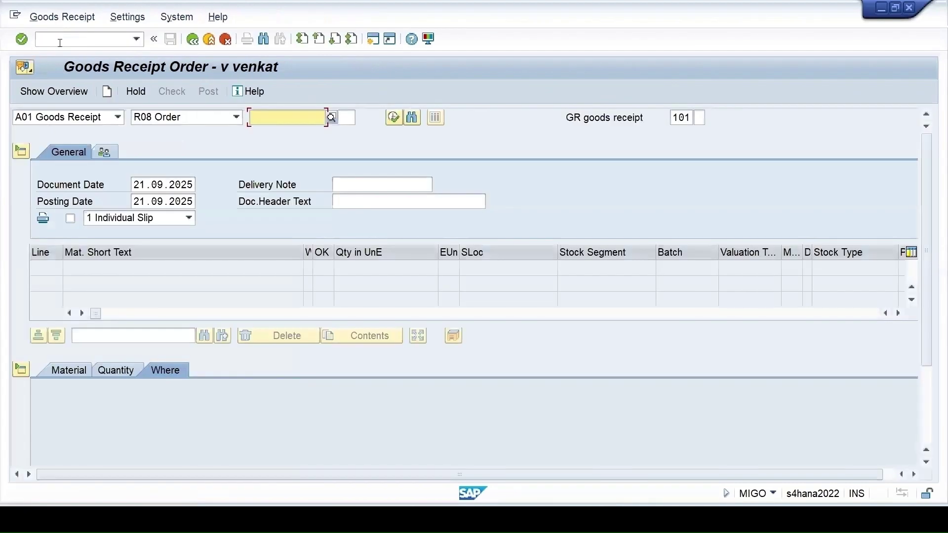
text(1100686)
key(Return)
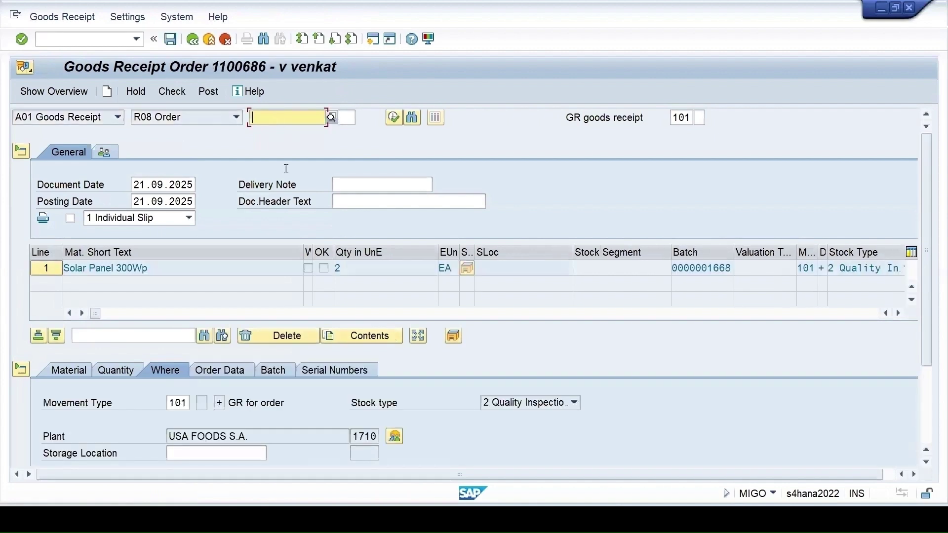
click(344, 370)
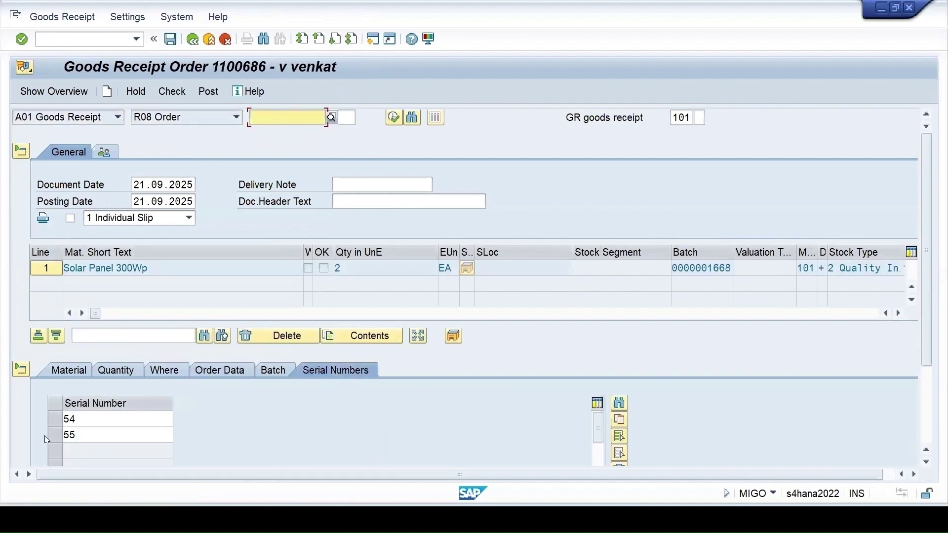
click(68, 371)
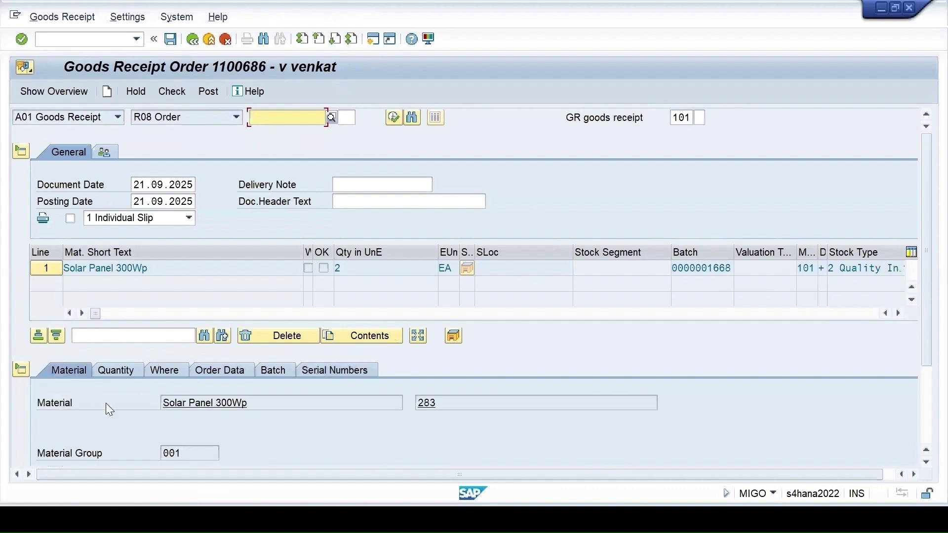
- Set the receipt item's storage location to 171A and mark the item as OK
click(158, 372)
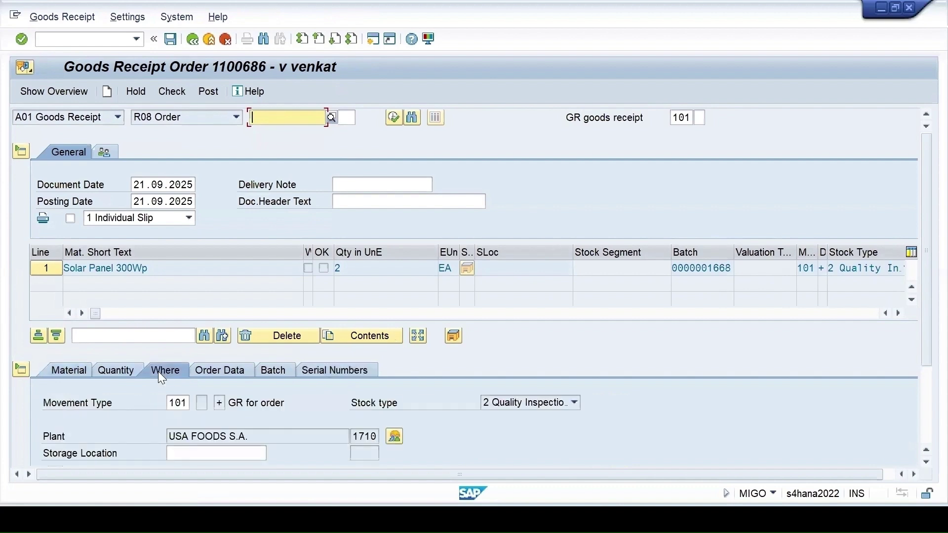
click(174, 453)
click(192, 333)
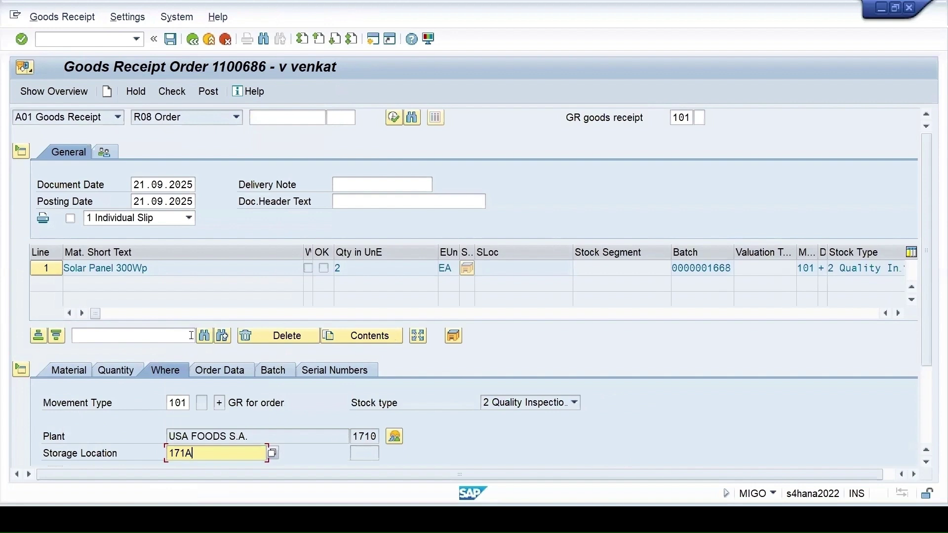
key(Return)
scroll(247, 358, down, 2)
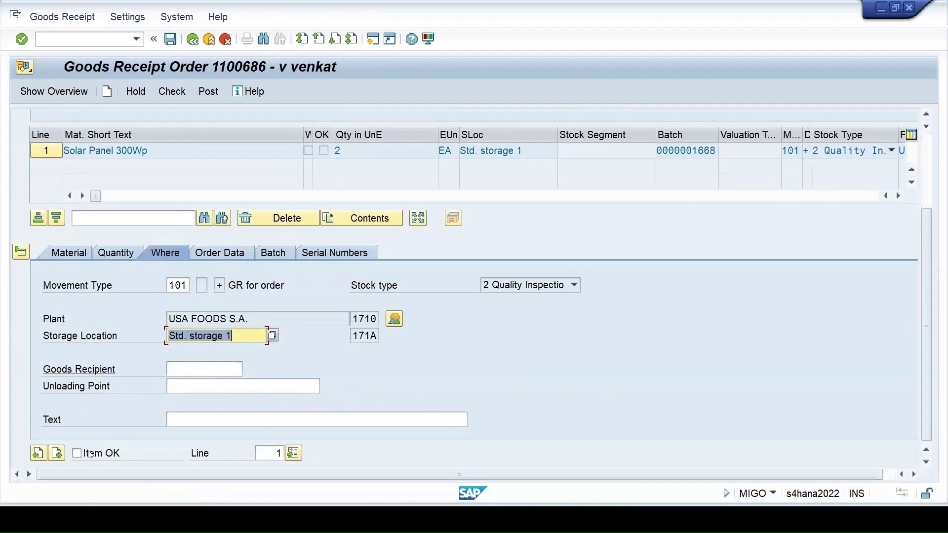
click(76, 453)
- Check the goods receipt, accept the batch class warning and post the material document
click(173, 93)
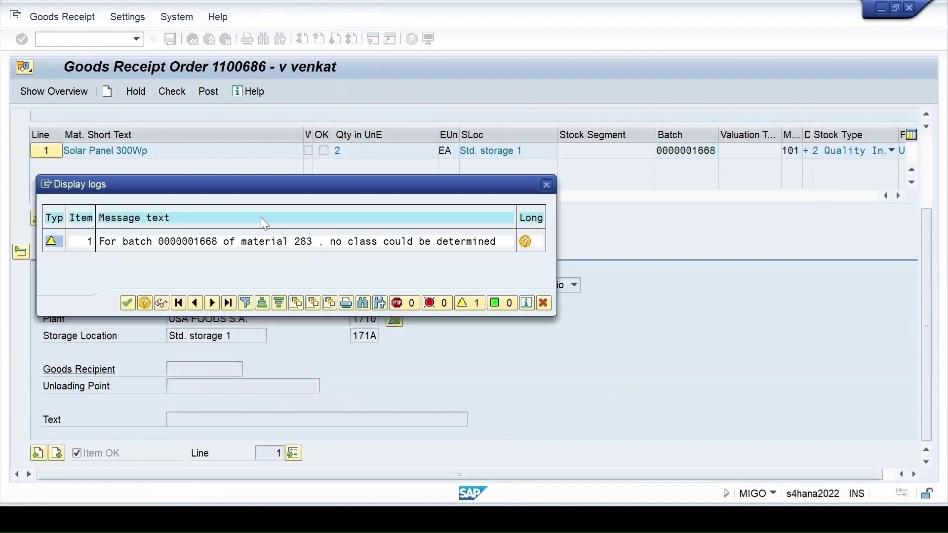
click(127, 303)
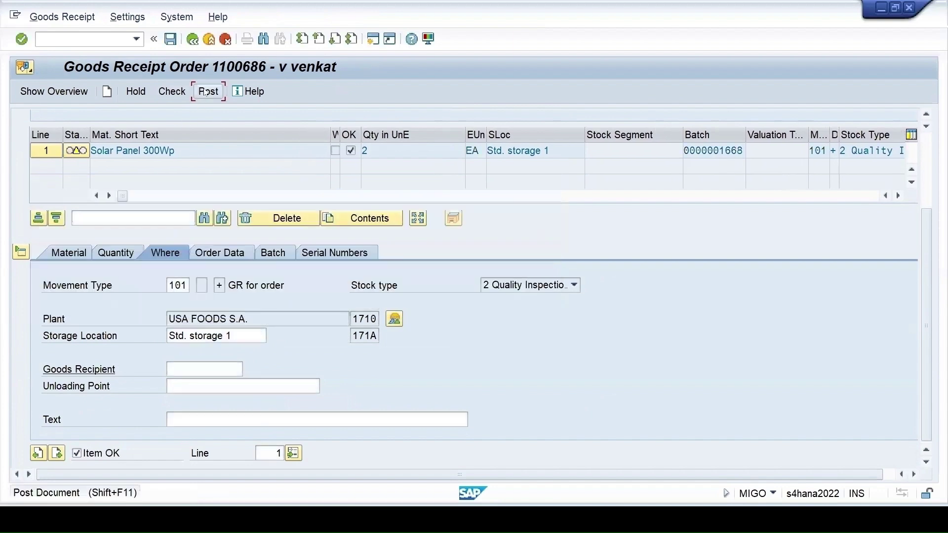
click(169, 42)
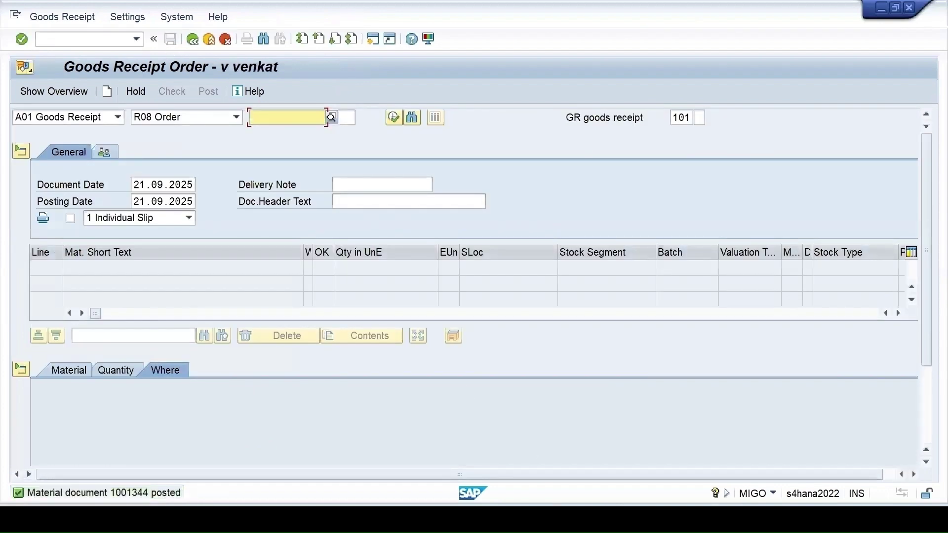
- Switch to the inspection lot worklist session and refresh it to view the lot for material 283
click(460, 458)
click(39, 92)
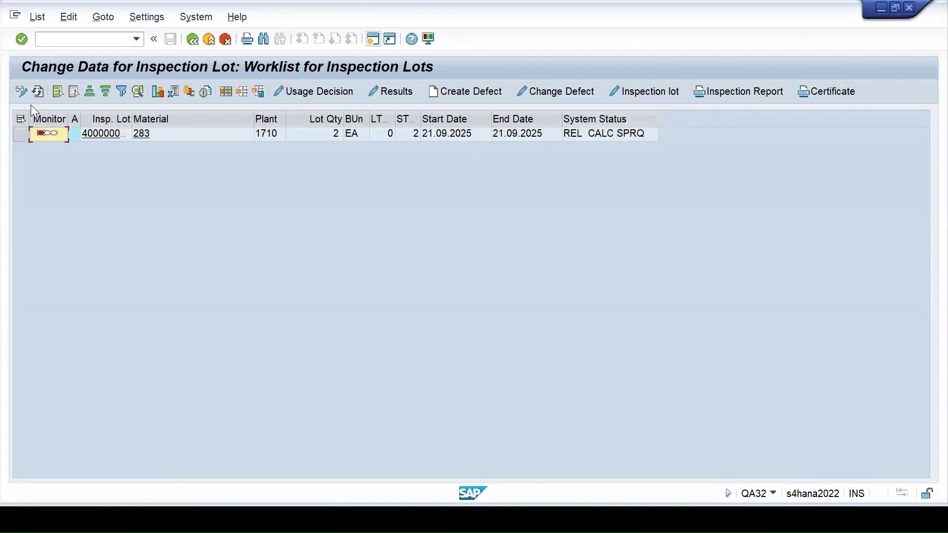
- Run transaction QE51N in the material change session and execute the results recording worklist for plant 1710
click(612, 518)
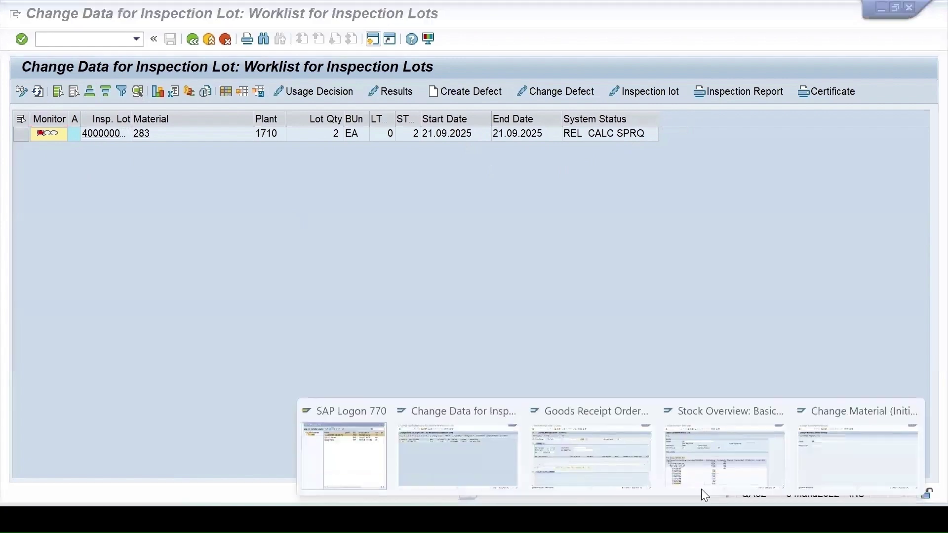
click(98, 44)
text(/nqe51)
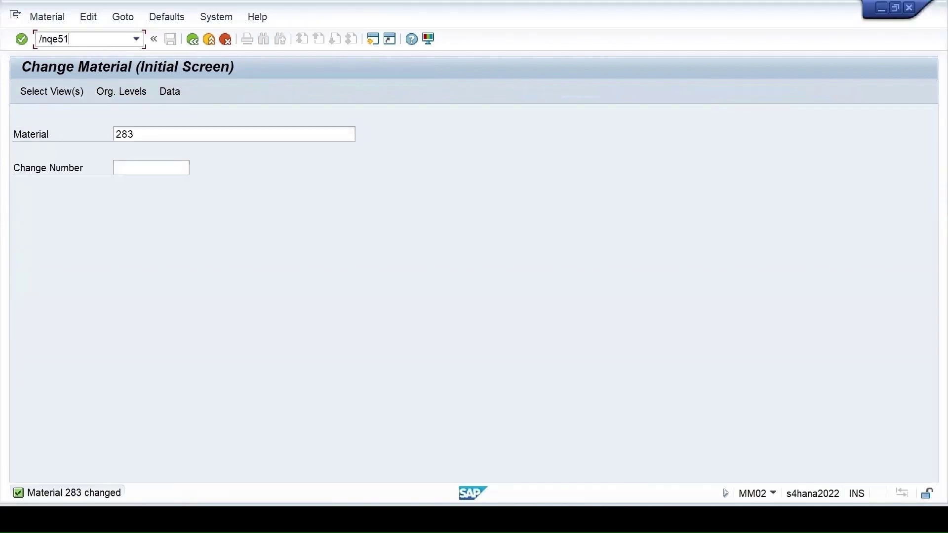
text(n)
key(Return)
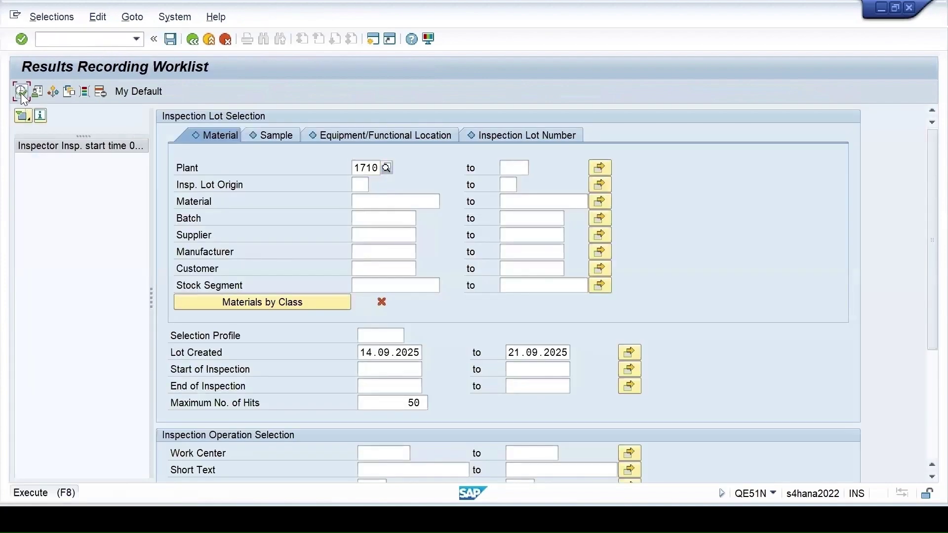
click(21, 93)
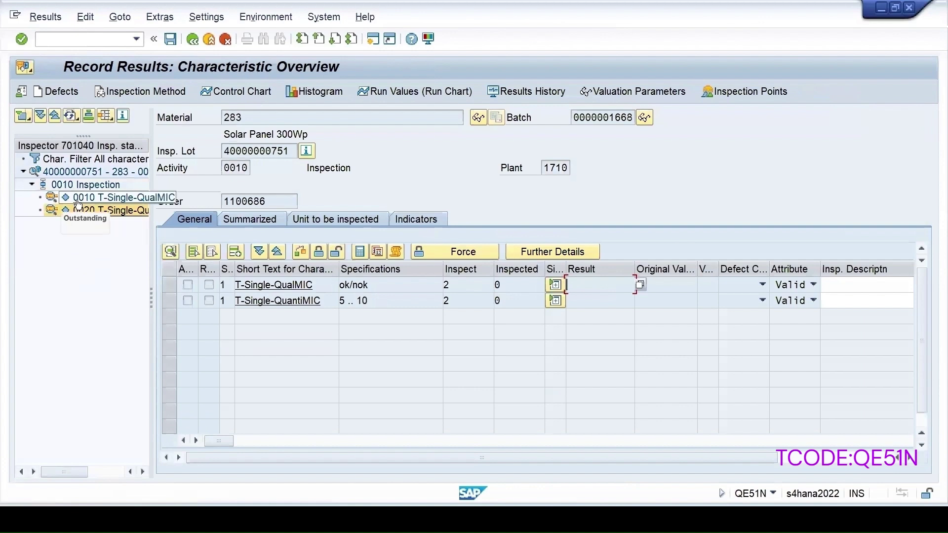
- Record the code OK for serial numbers 54 and 55 under characteristic 0010 T-Single-QualMIC
double_click(79, 197)
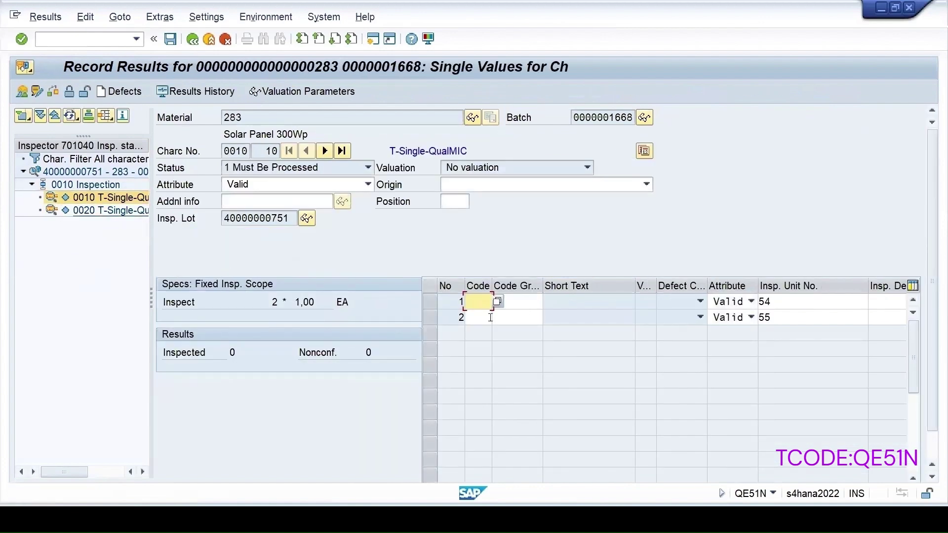
click(479, 302)
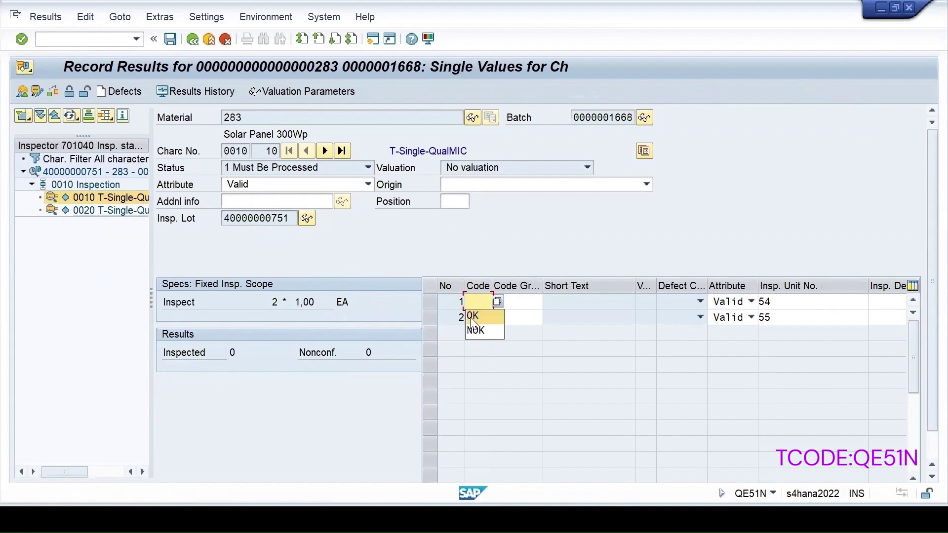
click(472, 315)
click(471, 328)
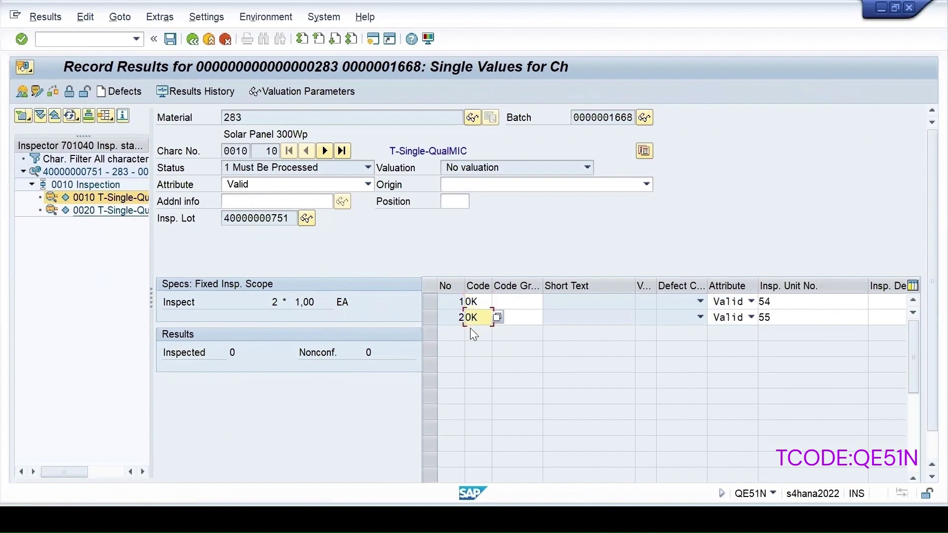
key(Return)
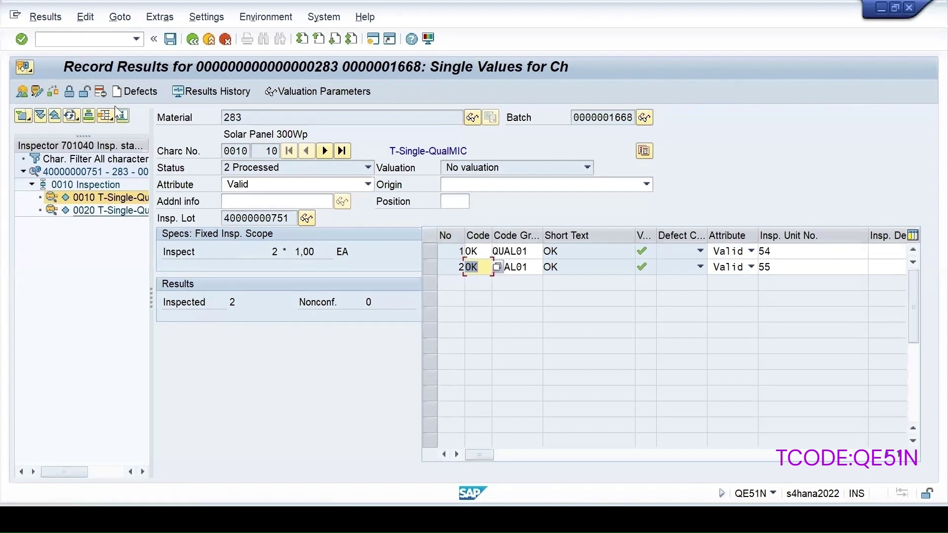
- Record the value 5 for serial numbers 54 and 55 under characteristic 0020 T-Single-QuantiMIC, and save the results with both characteristics closed
click(71, 92)
click(79, 211)
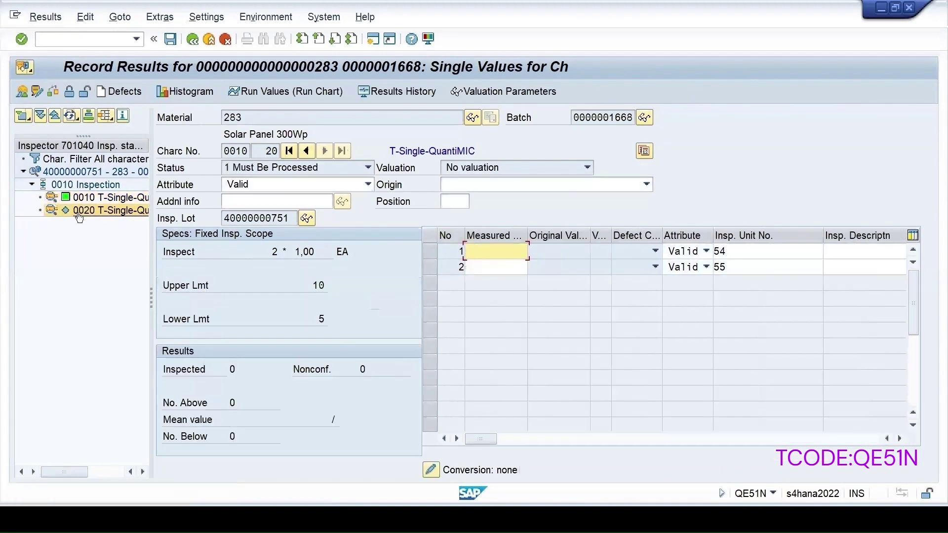
text(5)
click(497, 269)
text(5)
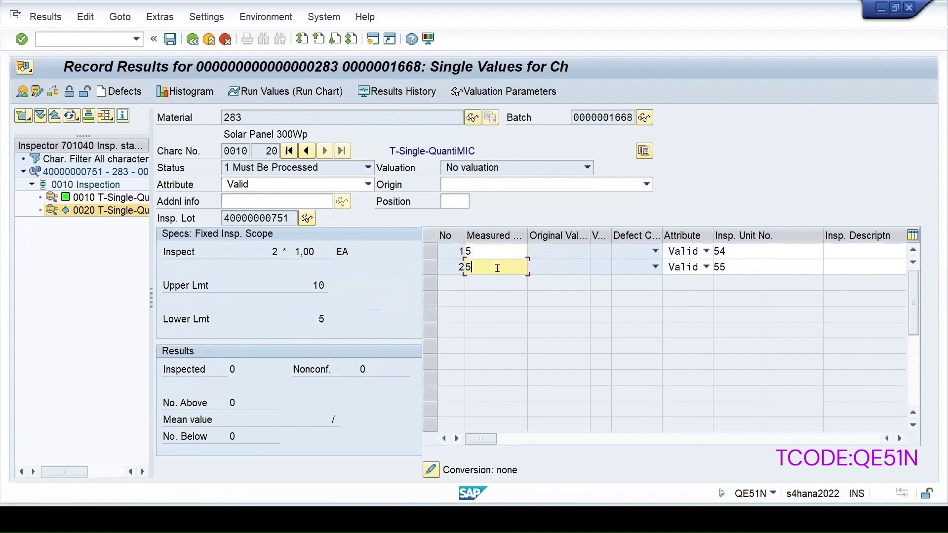
key(Return)
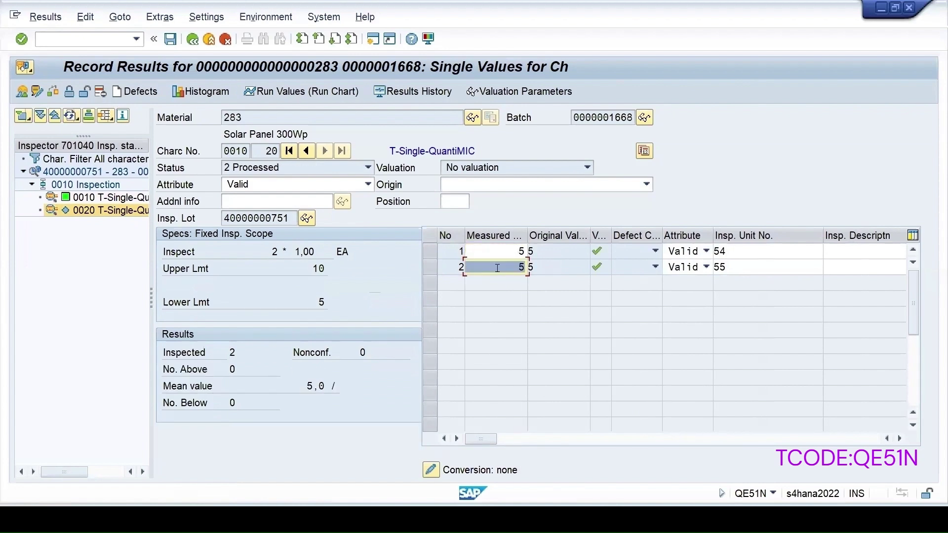
click(69, 94)
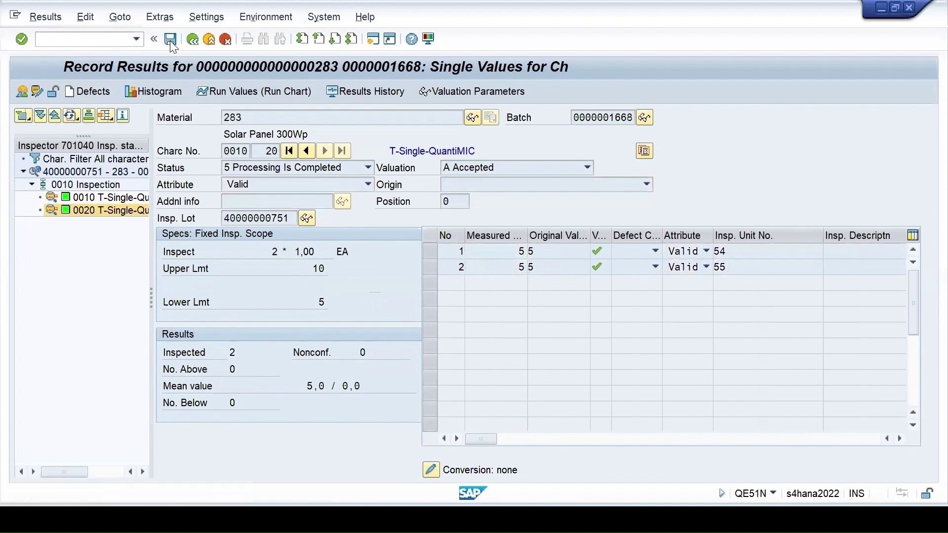
click(171, 39)
- Switch to the inspection lot worklist session, refresh it and open the usage decision for the lot of material 283
mouse_move(491, 503)
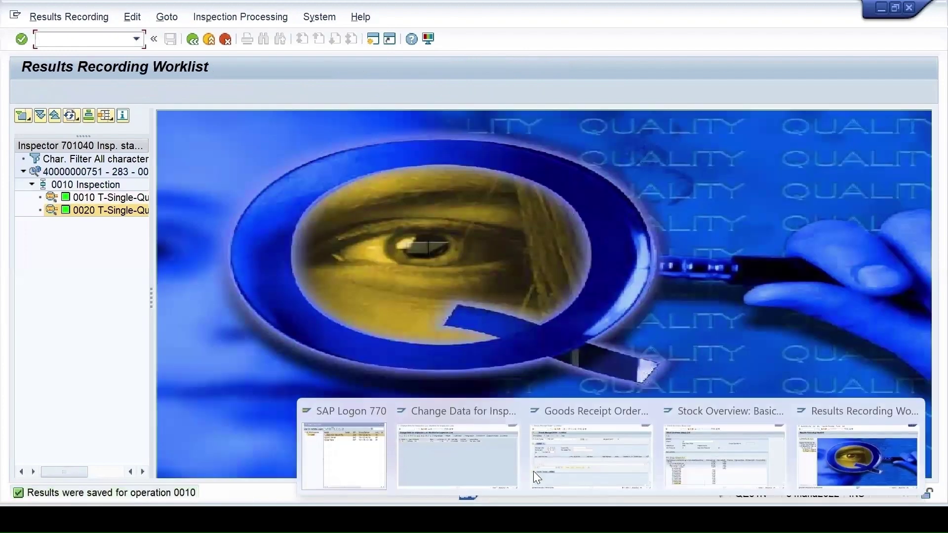
click(457, 449)
click(37, 91)
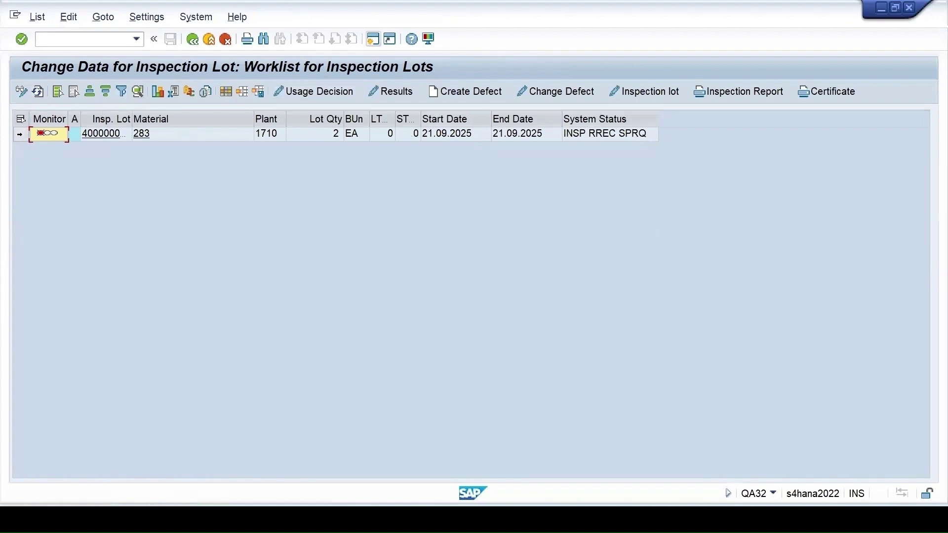
click(19, 134)
click(328, 91)
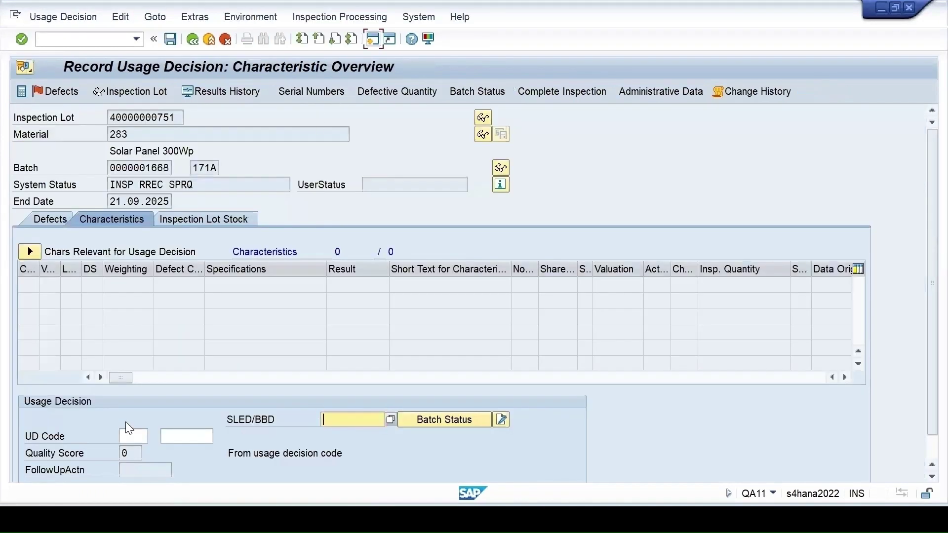
- Set the usage decision code to A1 Accepted-unrestricted stock and open the inspection lot stock view
click(124, 437)
click(151, 438)
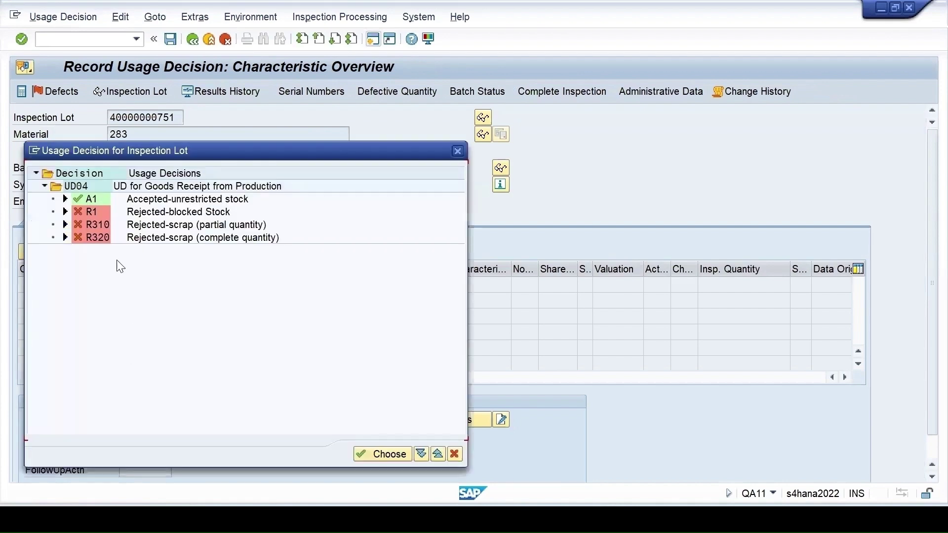
double_click(91, 199)
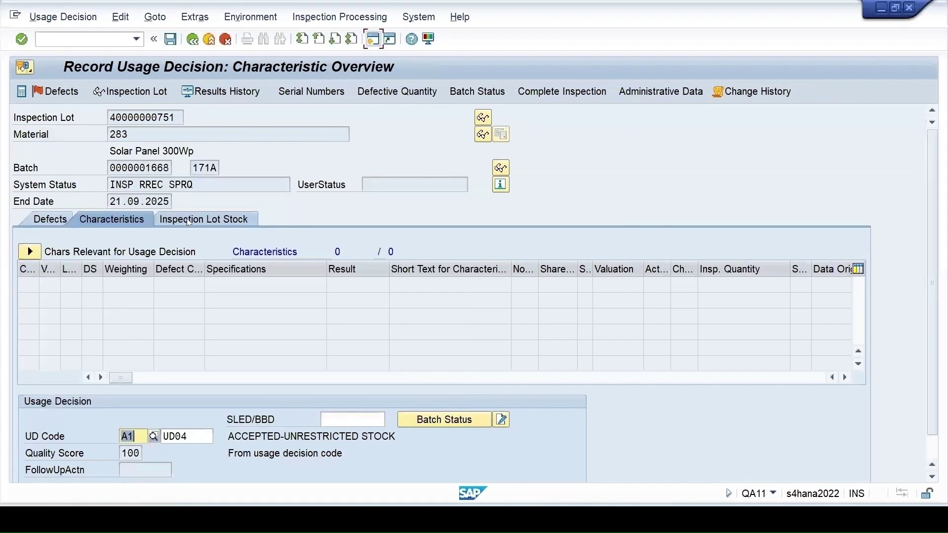
click(205, 219)
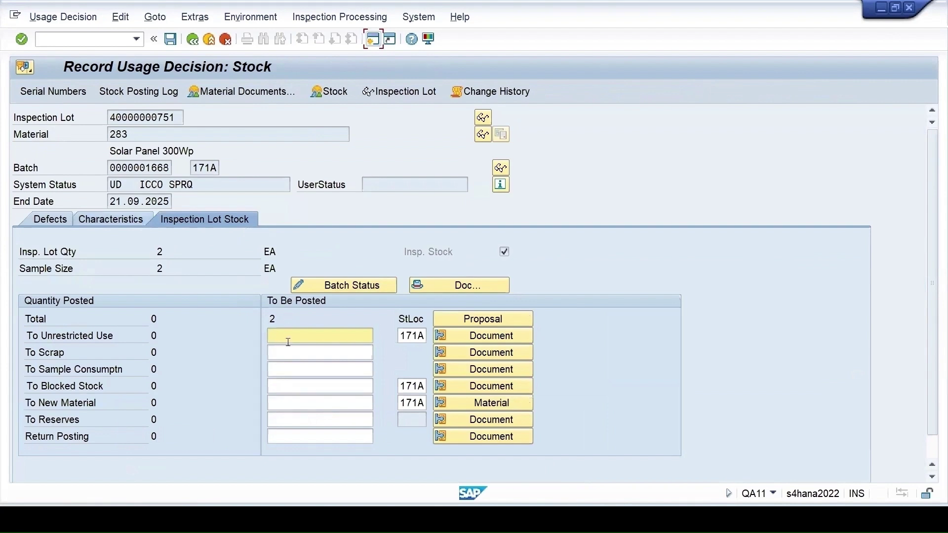
- Check the batch quantities of material 283 in the stock overview and return to the usage decision
click(333, 93)
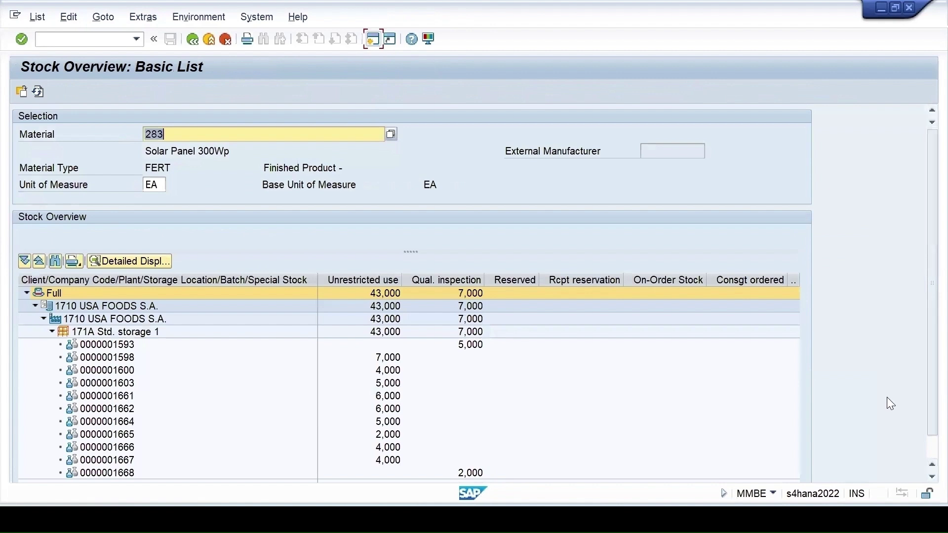
scroll(926, 438, down, 2)
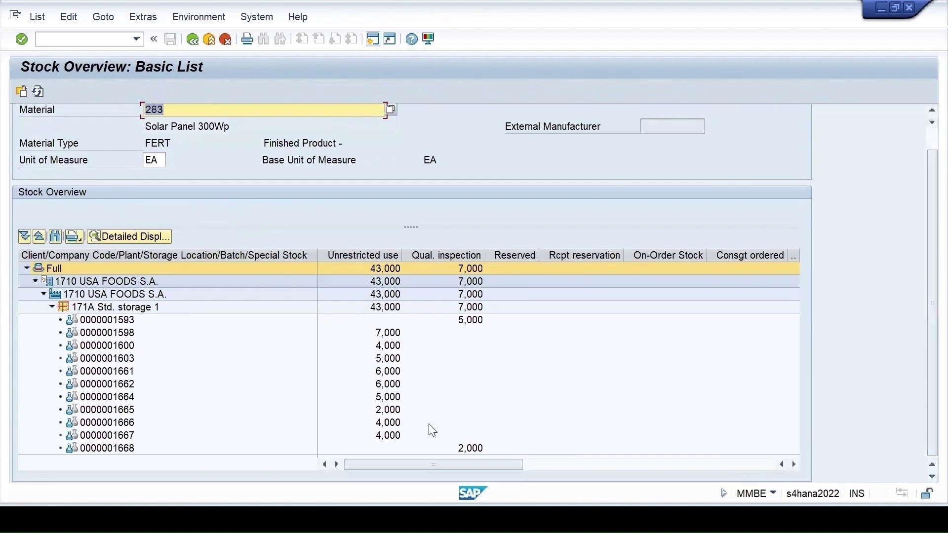
click(192, 39)
click(192, 39)
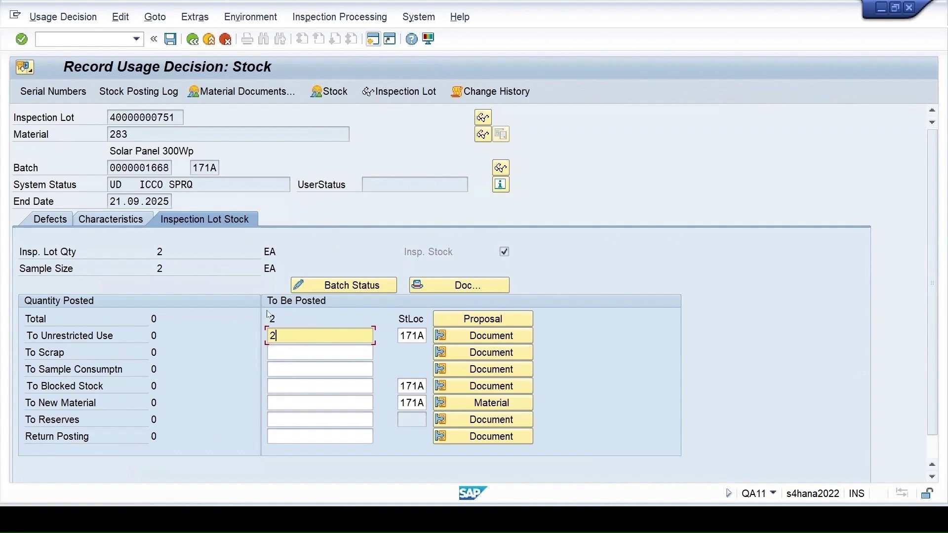
- Post a quantity of 2 to unrestricted use, save the usage decision and refresh the inspection lot worklist
click(169, 41)
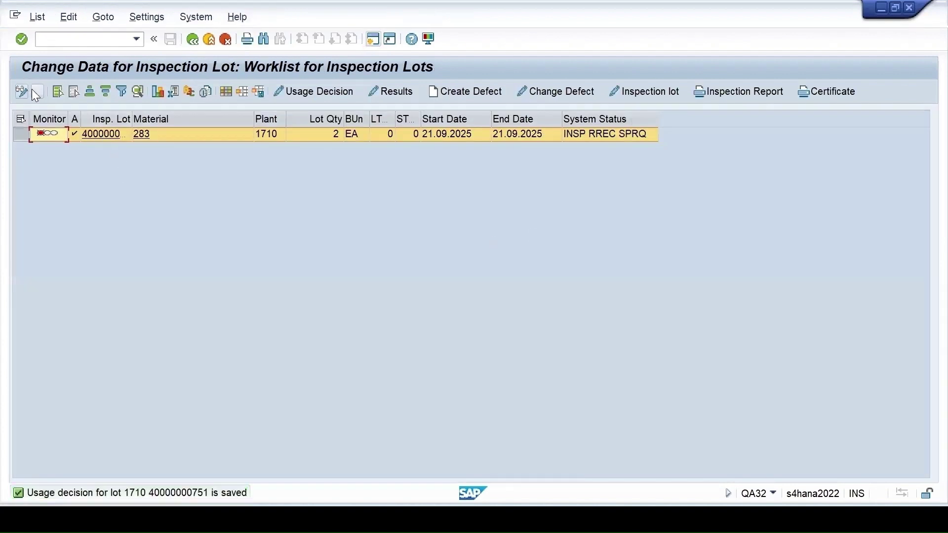
click(37, 92)
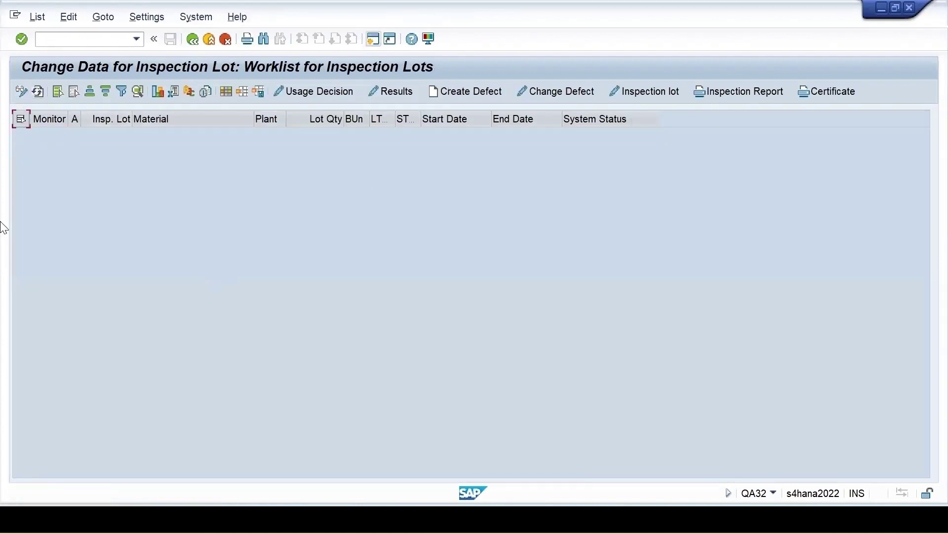
- List all inspection lots for plant 1710 and open the usage decision of the 2 EA lot for material 283
click(193, 39)
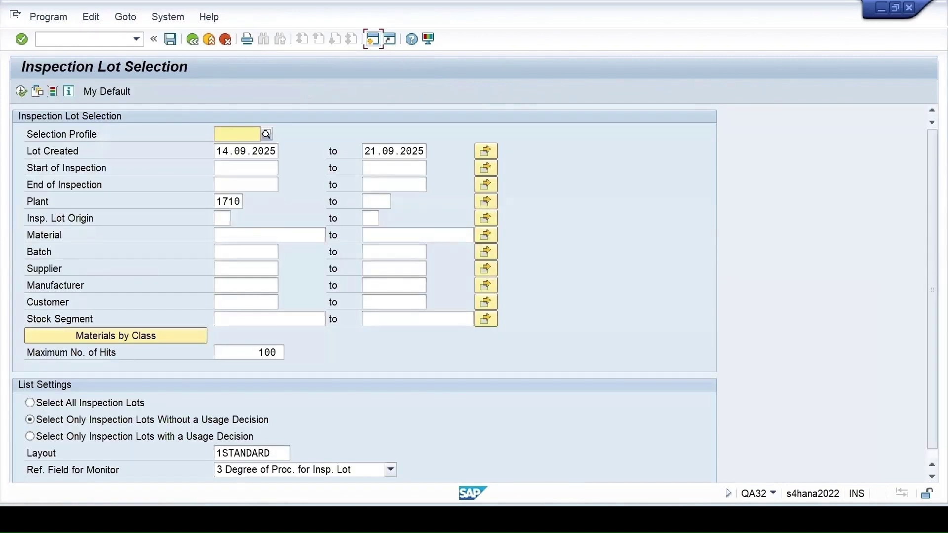
click(69, 403)
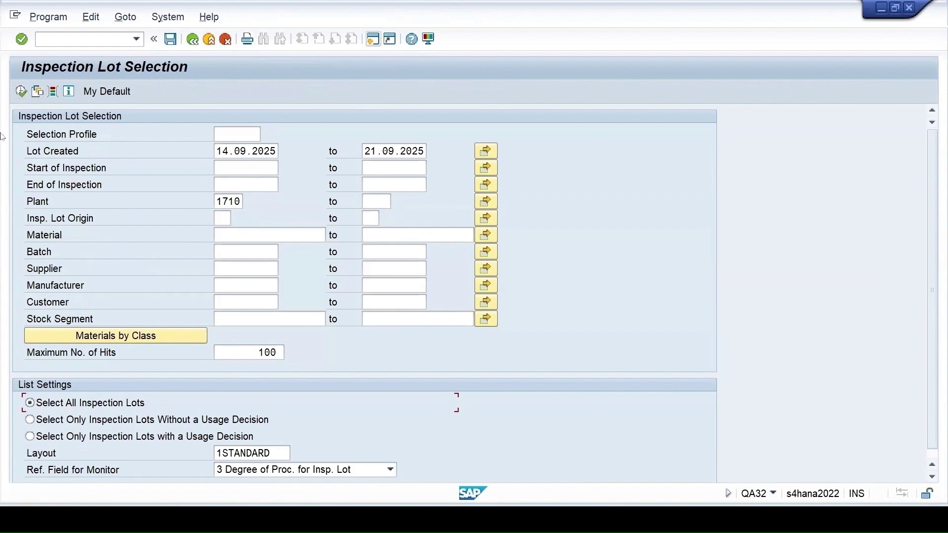
click(20, 91)
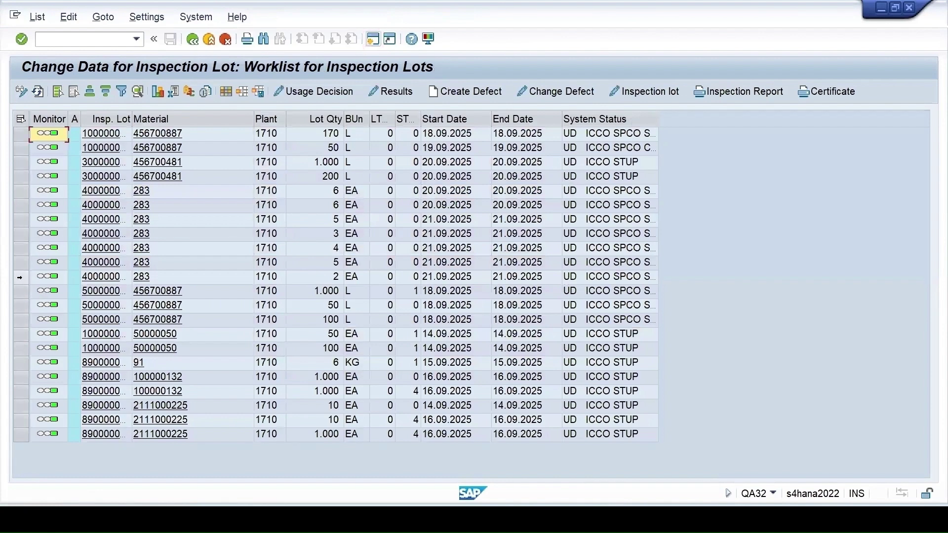
click(22, 277)
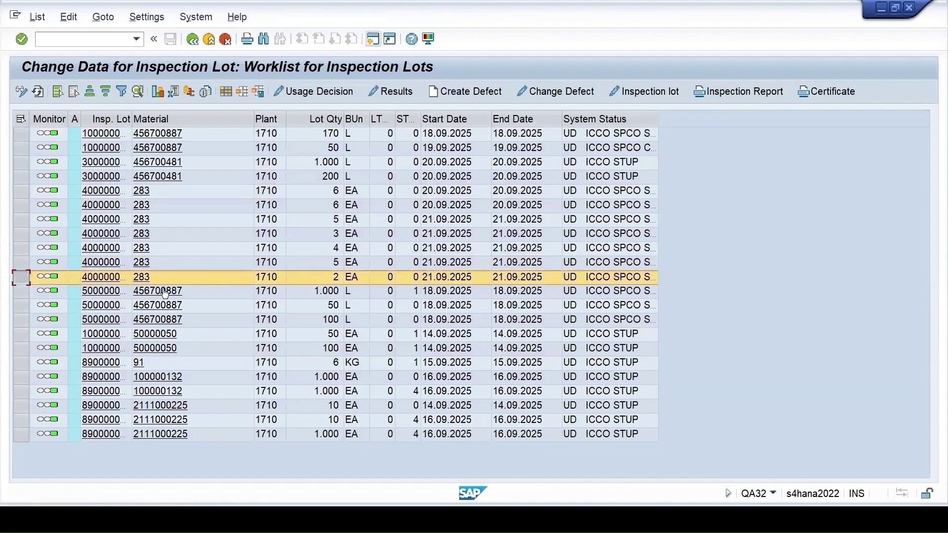
click(327, 90)
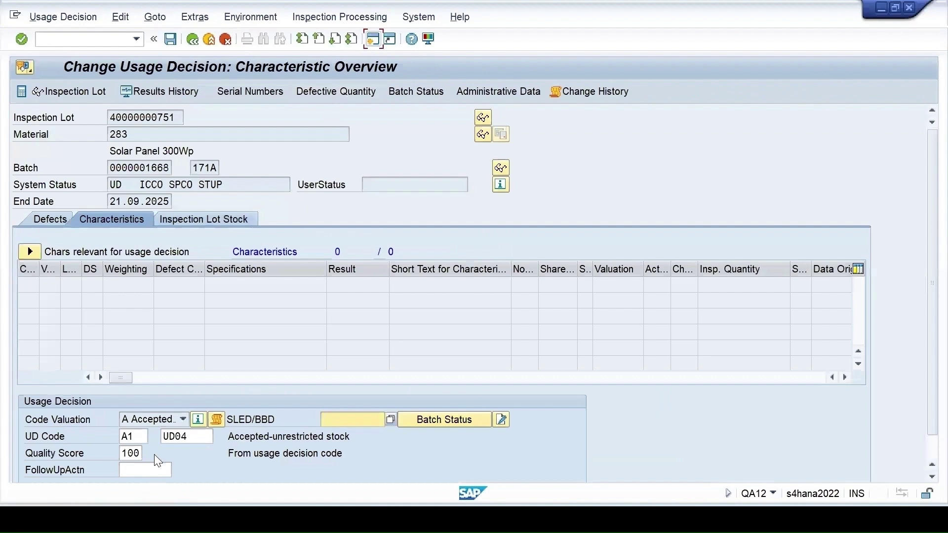
- Examine the lot's posted stock and serial numbers, and review the details and history of serial number 54
click(207, 225)
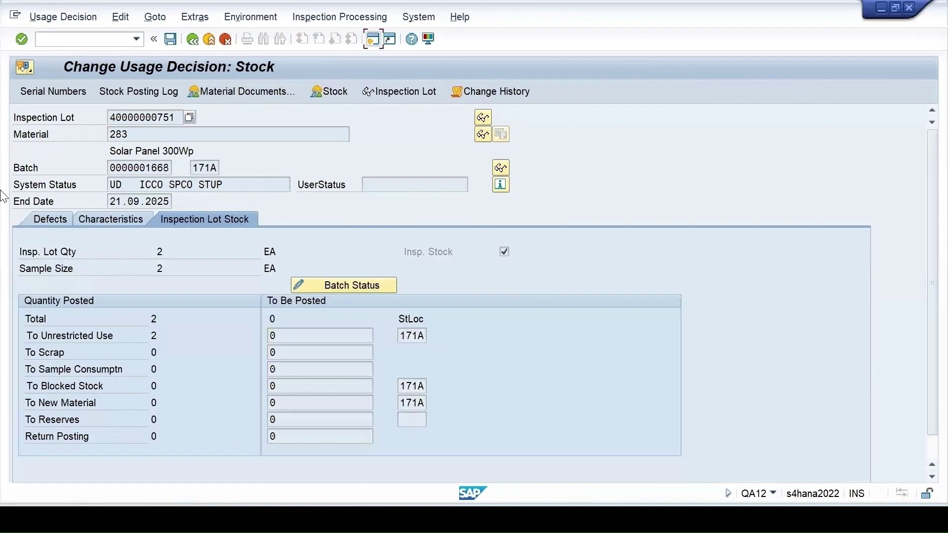
click(47, 93)
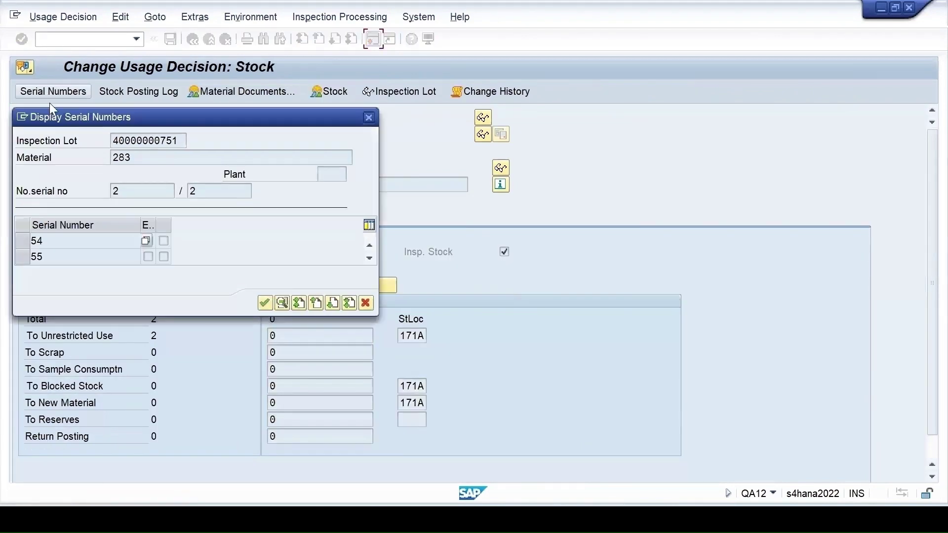
click(146, 241)
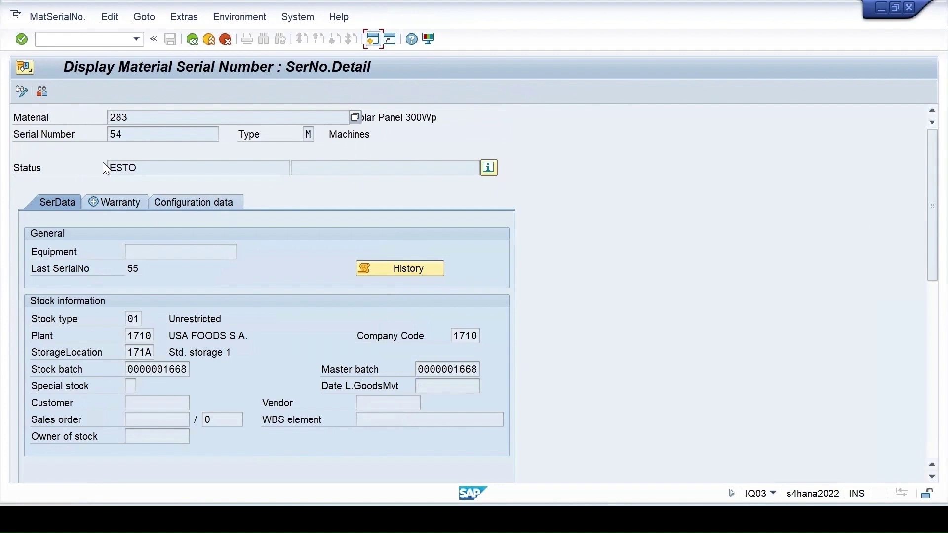
click(397, 268)
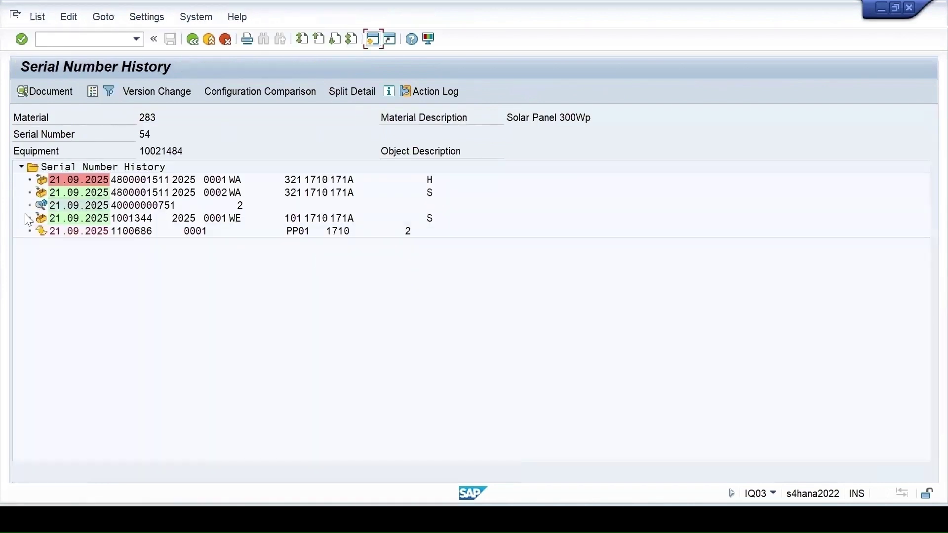
click(194, 40)
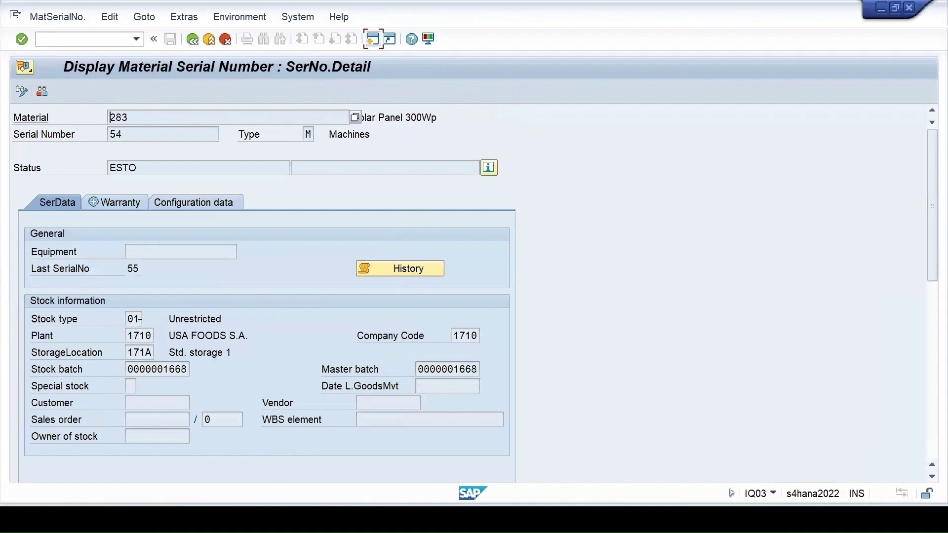